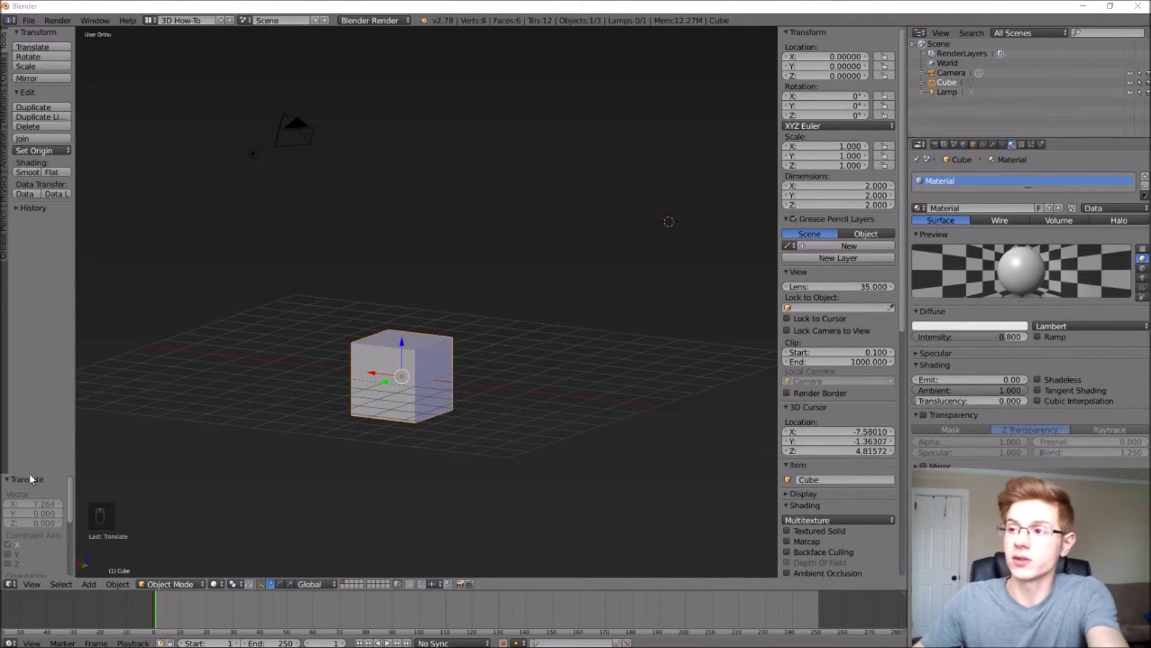
# - Delete the default cube and add a new cylinder mesh
pyautogui.press('Delete')
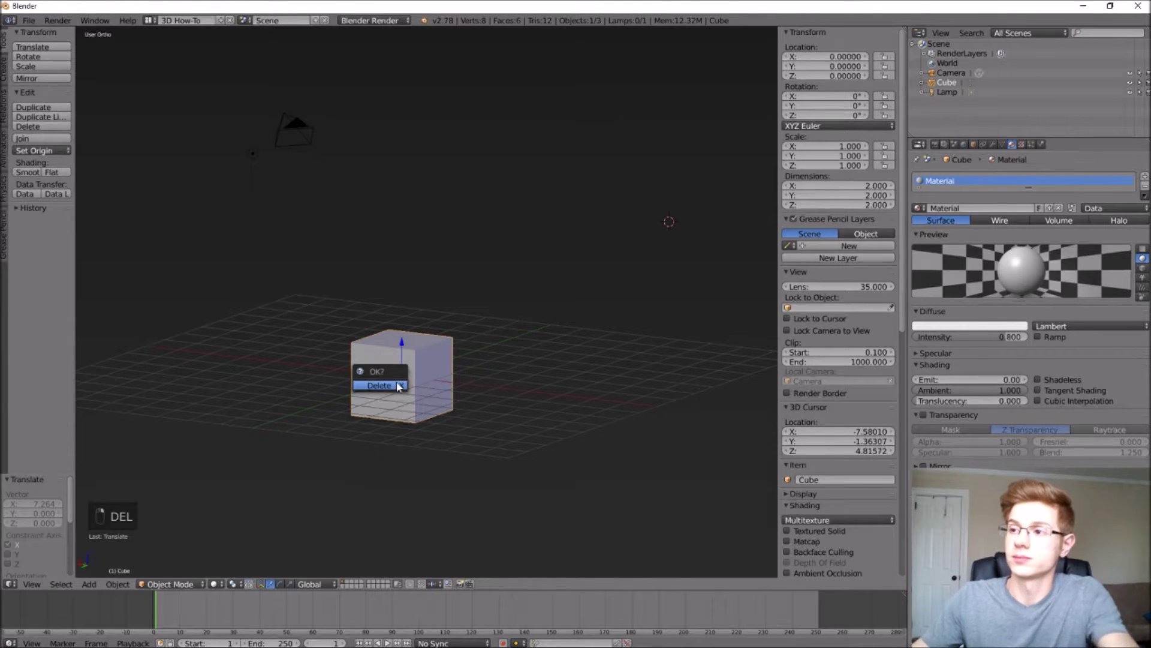
pyautogui.click(395, 387)
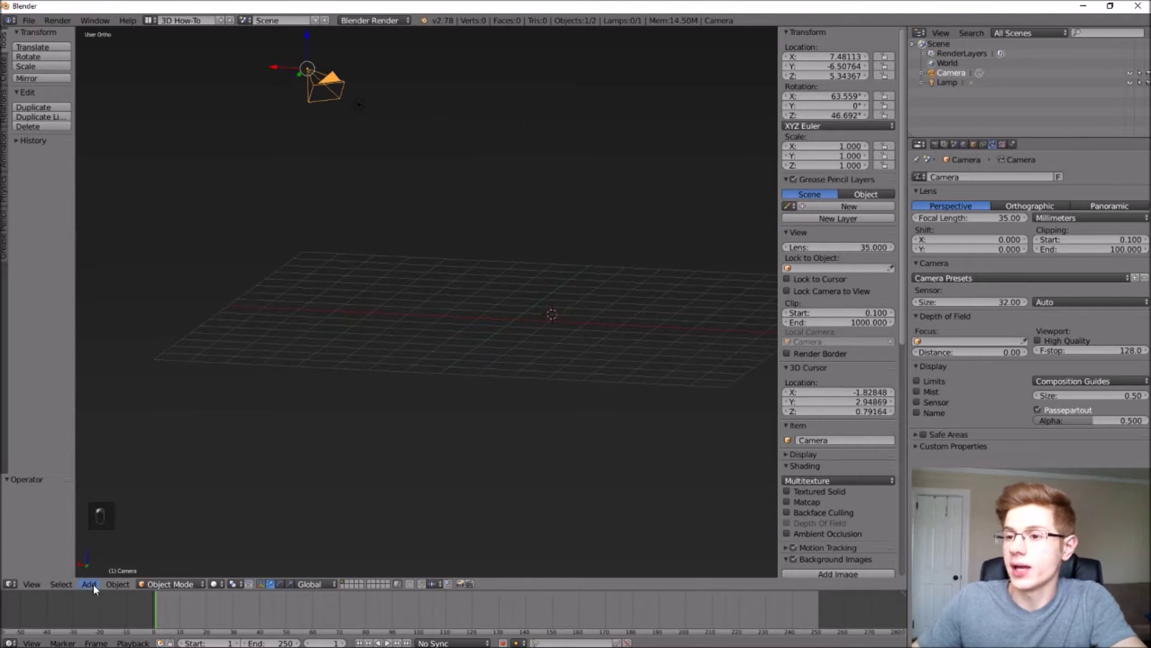
pyautogui.click(93, 584)
pyautogui.moveTo(118, 567)
pyautogui.click(199, 538)
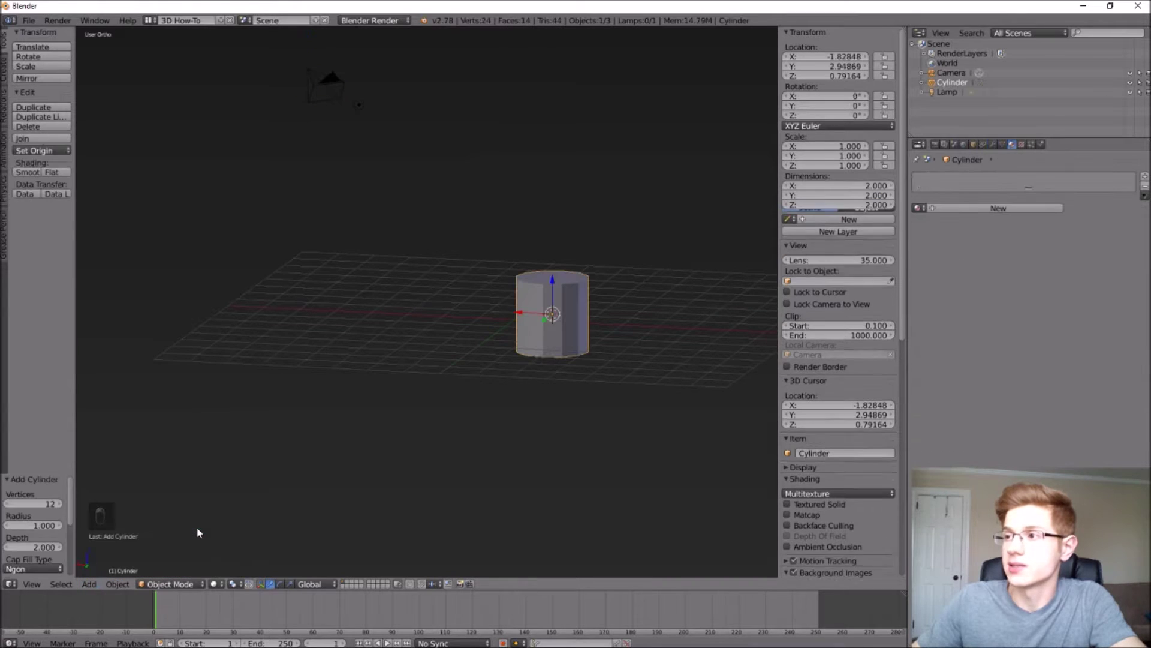
# - Set the cylinder's location to X 0, Y 0, Z 1
pyautogui.click(841, 57)
pyautogui.write('0')
pyautogui.press('Return')
pyautogui.doubleClick(838, 66)
pyautogui.write('00000')
pyautogui.press('Return')
pyautogui.doubleClick(840, 76)
pyautogui.write('0')
pyautogui.press('Return')
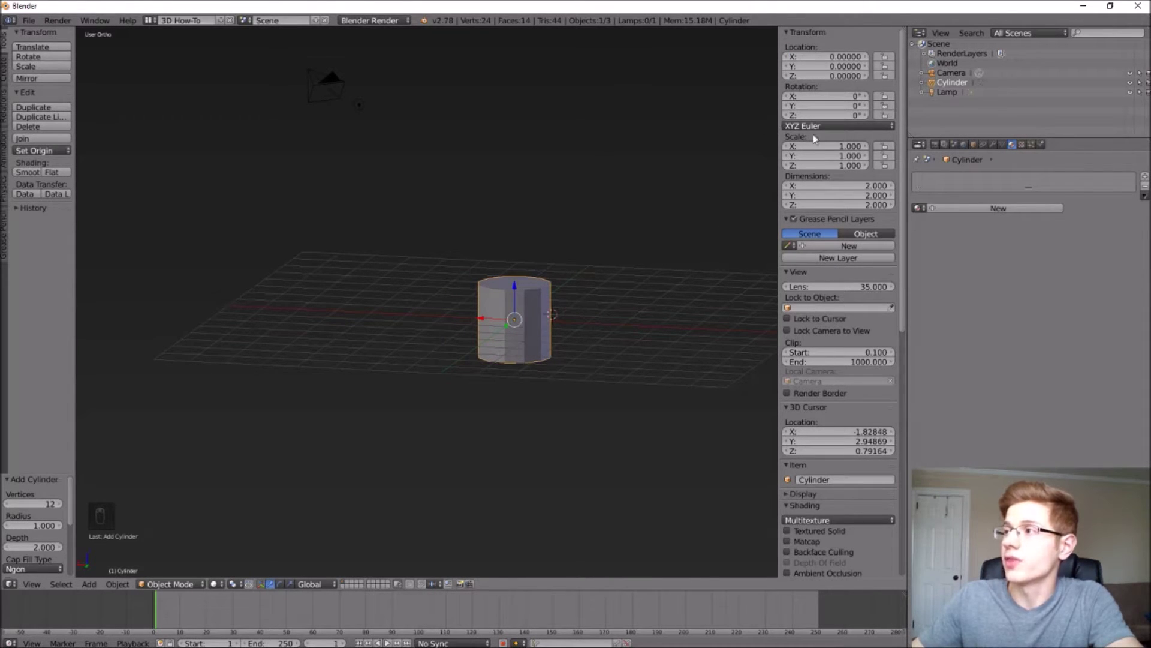
pyautogui.doubleClick(839, 75)
pyautogui.write('1')
pyautogui.press('Return')
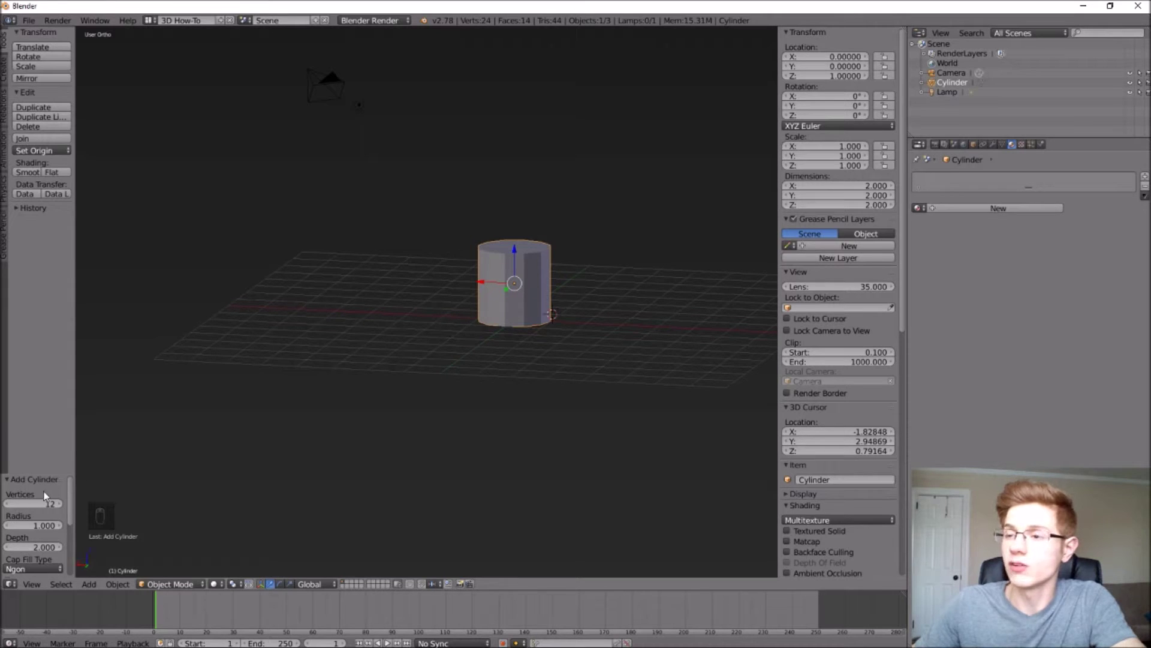
# - In Edit Mode, select the cylinder's top face and extrude it up into a tall column
pyautogui.click(163, 582)
pyautogui.click(171, 564)
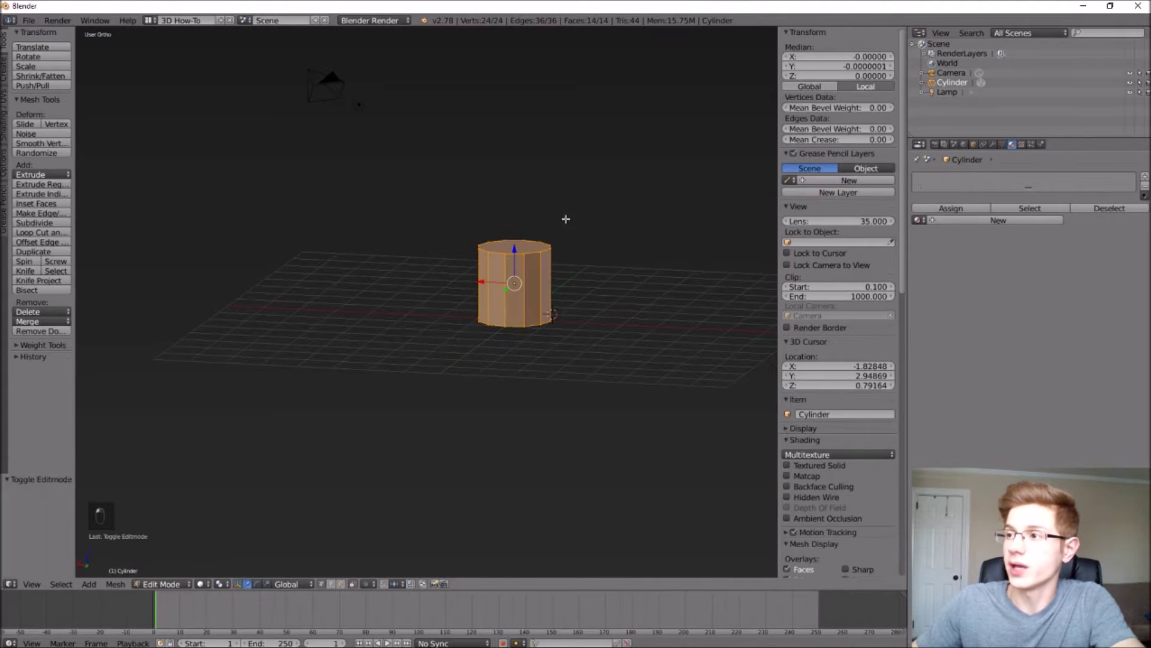
pyautogui.rightClick(527, 243)
pyautogui.click(341, 584)
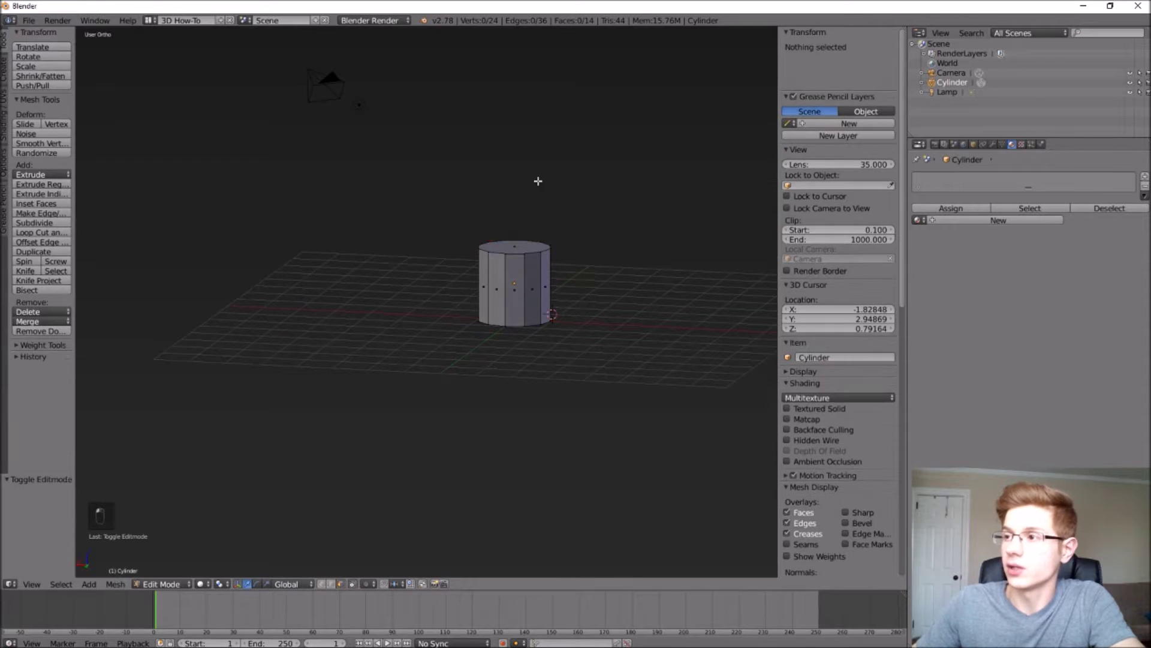
pyautogui.rightClick(517, 247)
pyautogui.scroll(-3, 563, 203)
pyautogui.press('e')
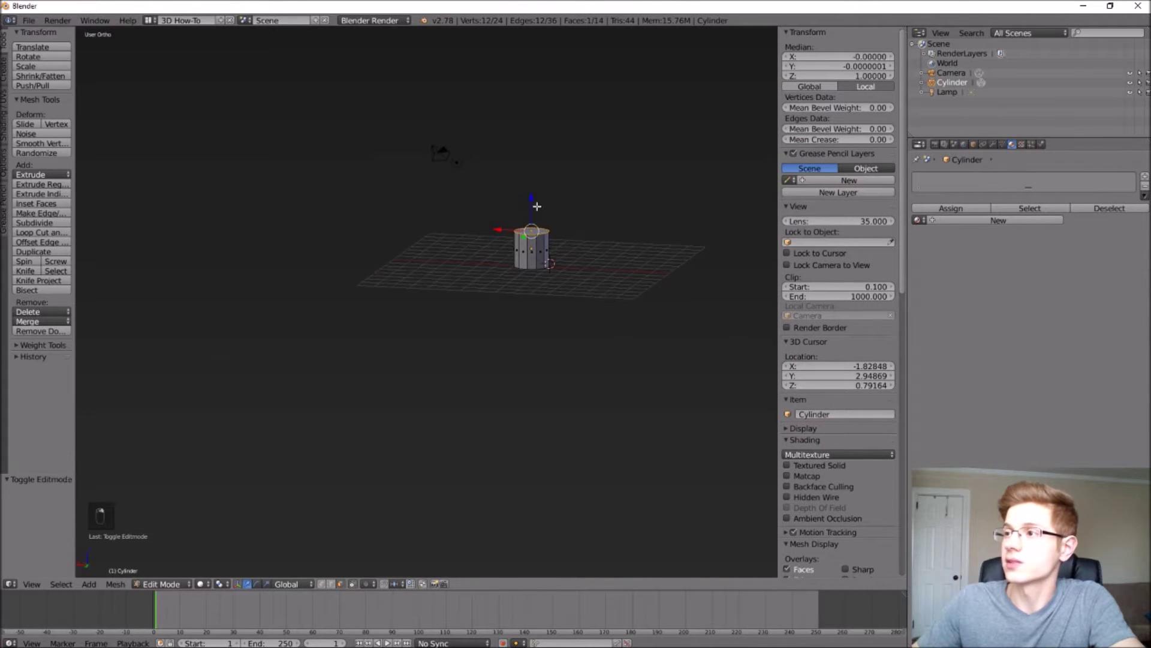
pyautogui.click(534, 44)
pyautogui.scroll(-4, 583, 53)
pyautogui.scroll(2, 587, 39)
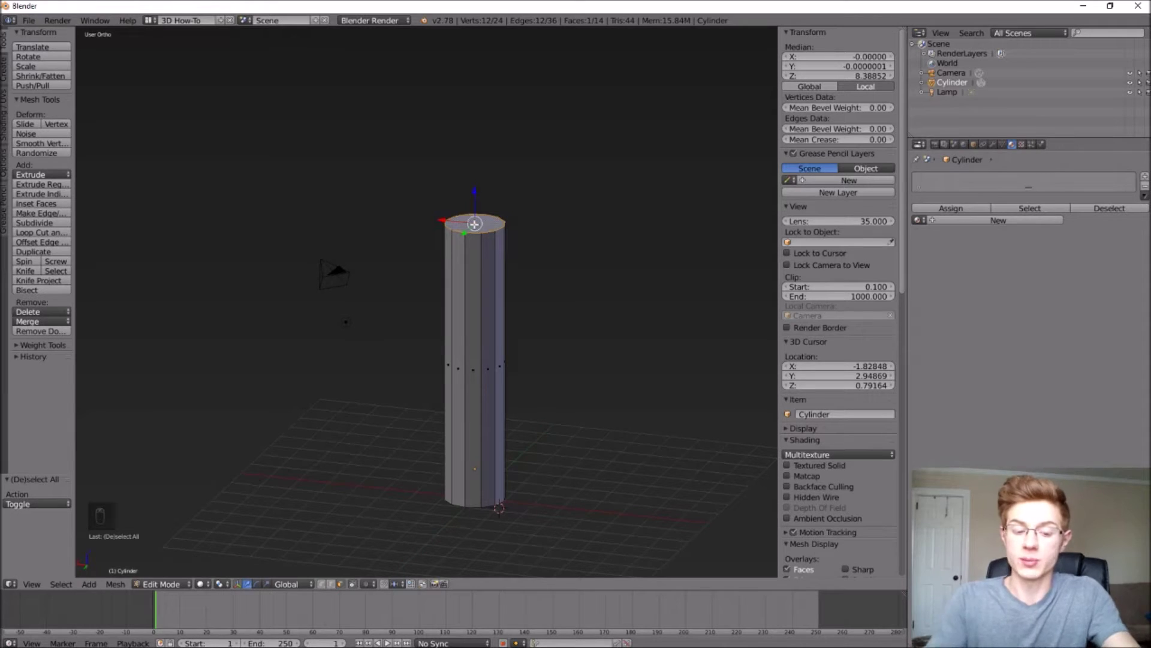
# - Scale the column's top and bottom faces to 0.5
pyautogui.press('s')
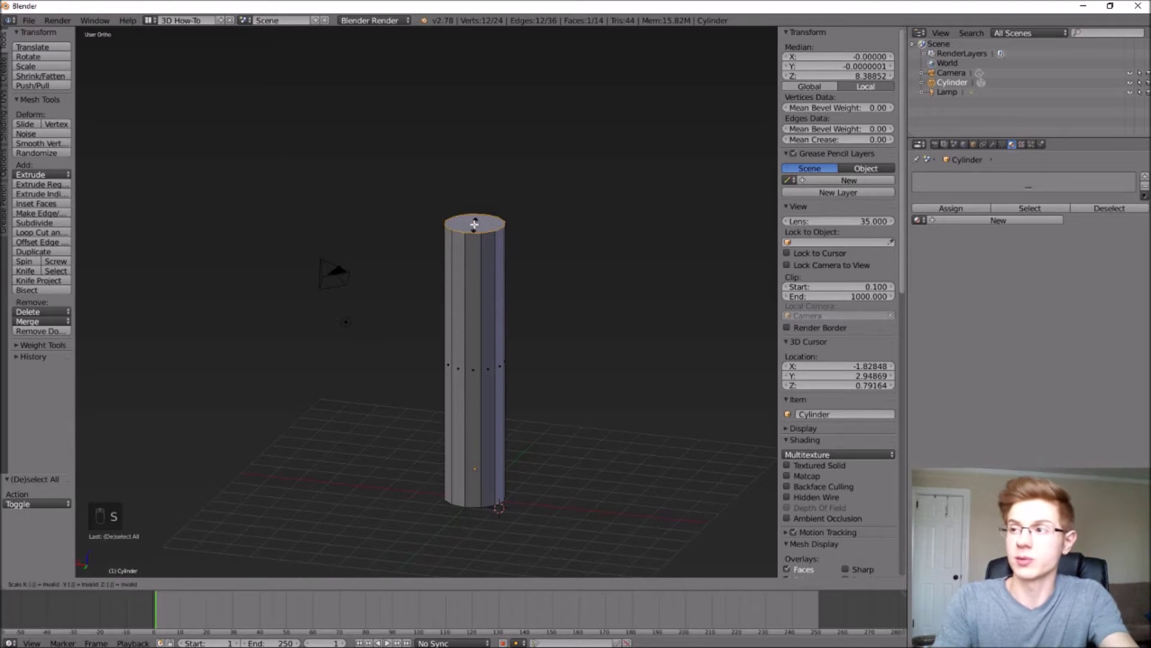
pyautogui.write('0.5')
pyautogui.press('Return')
pyautogui.moveTo(447, 409); pyautogui.dragTo(503, 360, button='middle')
pyautogui.rightClick(487, 345)
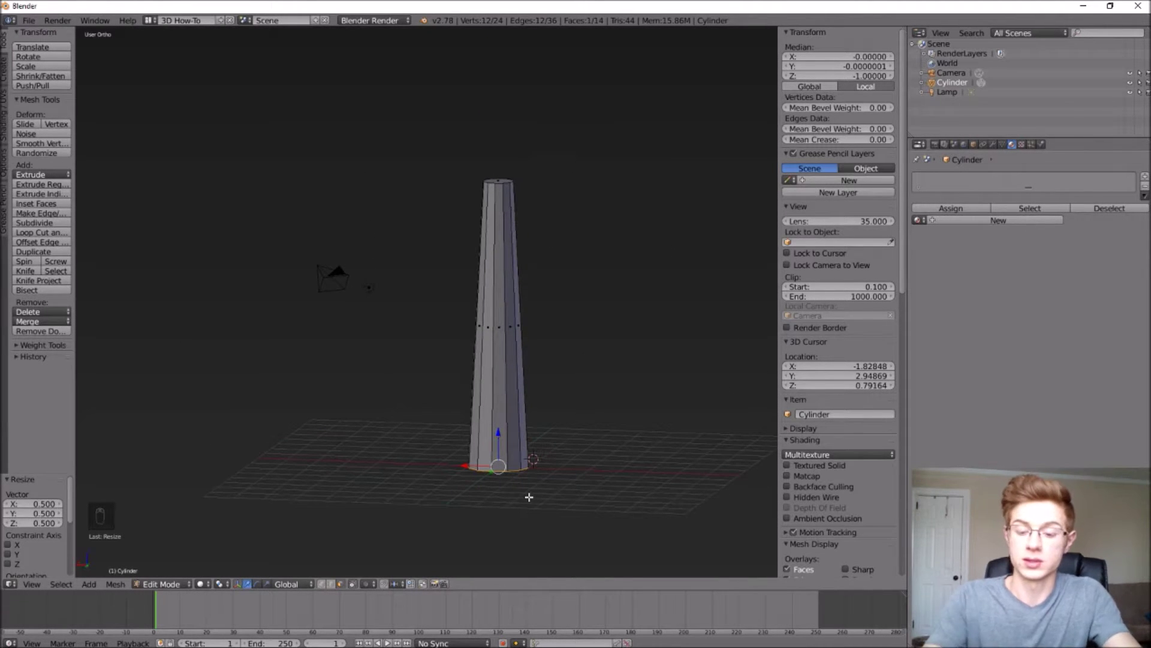
pyautogui.write('s.5')
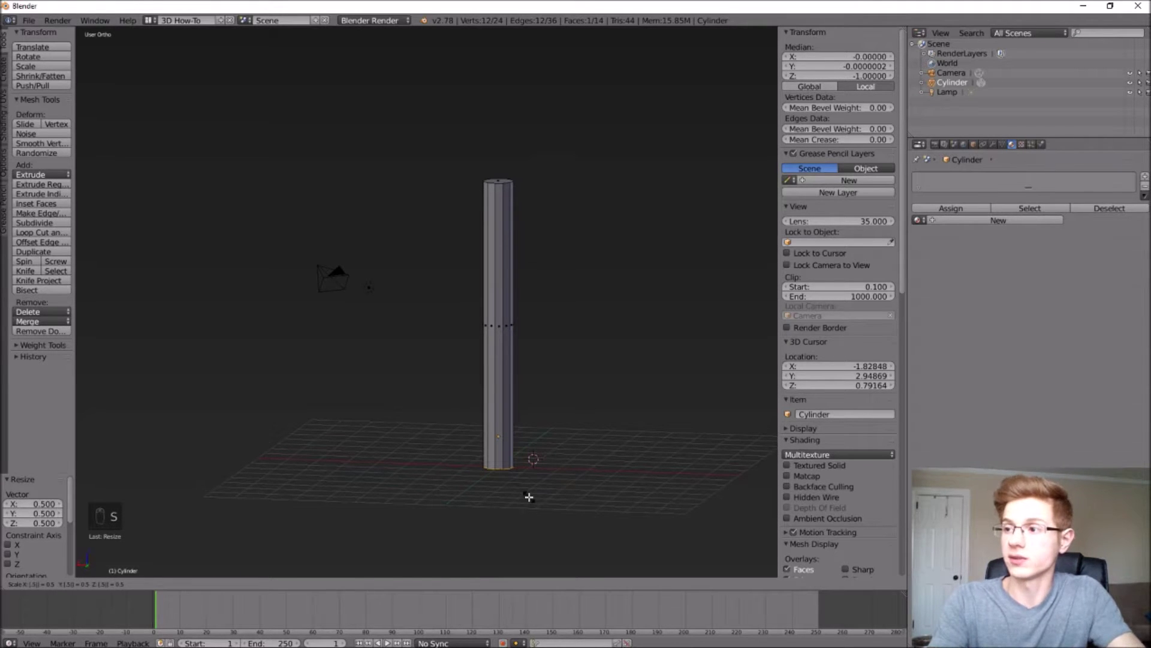
pyautogui.press('Return')
# - Select the whole column and scale it down along X to about half width
pyautogui.moveTo(517, 390); pyautogui.dragTo(534, 398, button='middle')
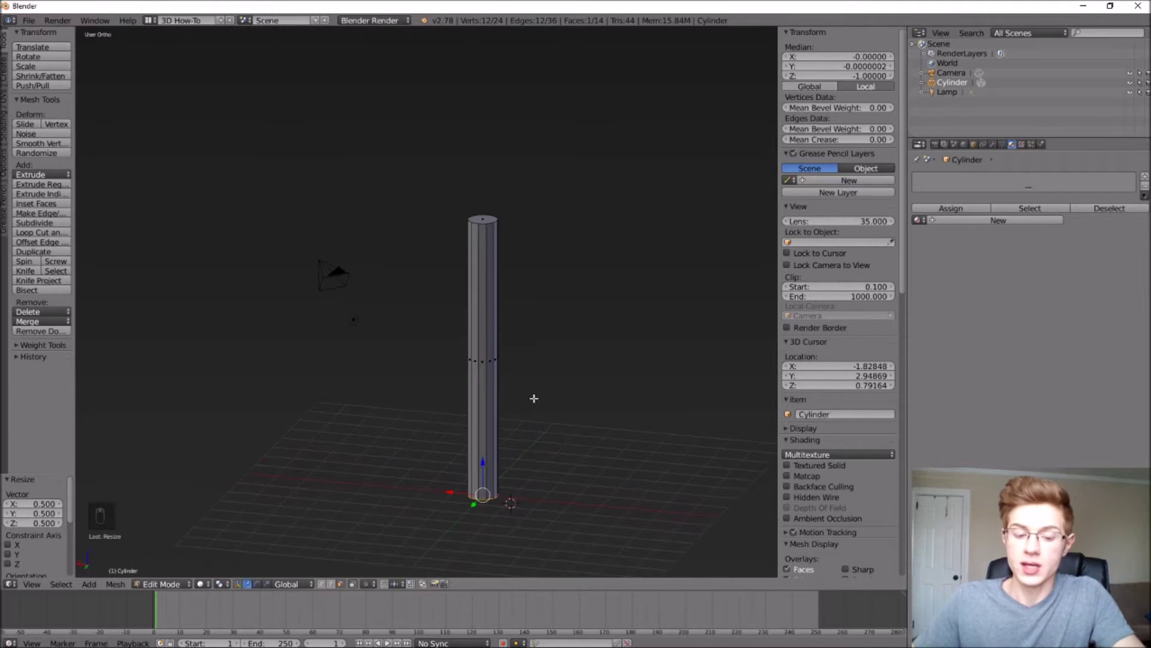
pyautogui.press('b')
pyautogui.press('Escape')
pyautogui.press('a')
pyautogui.press('a')
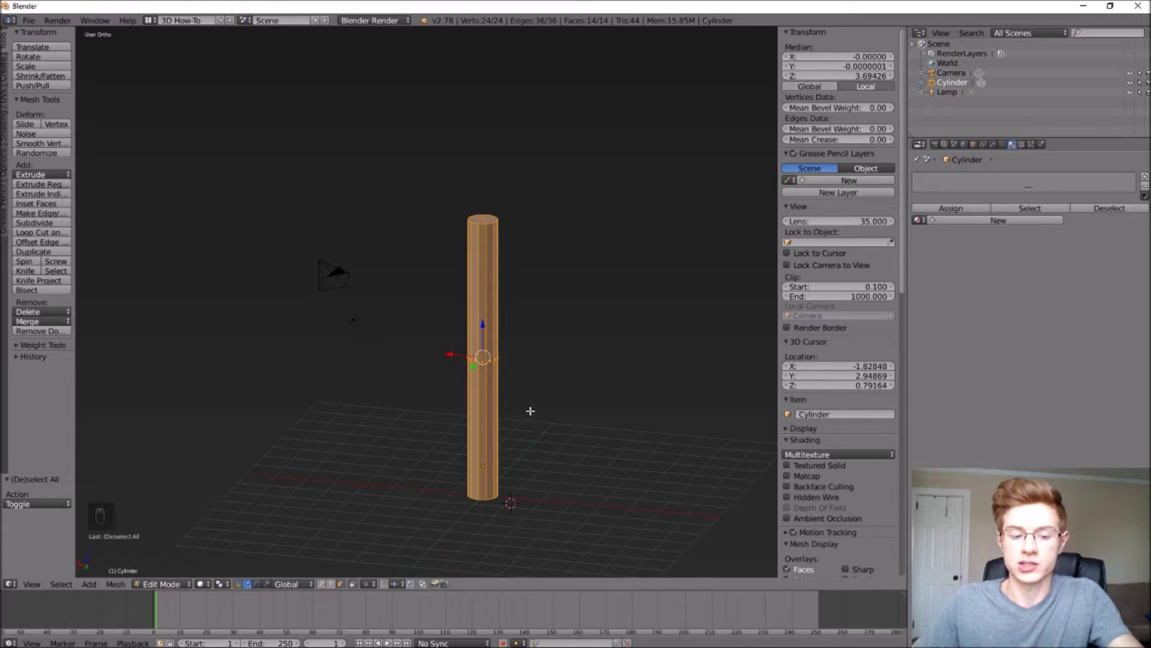
pyautogui.press('s')
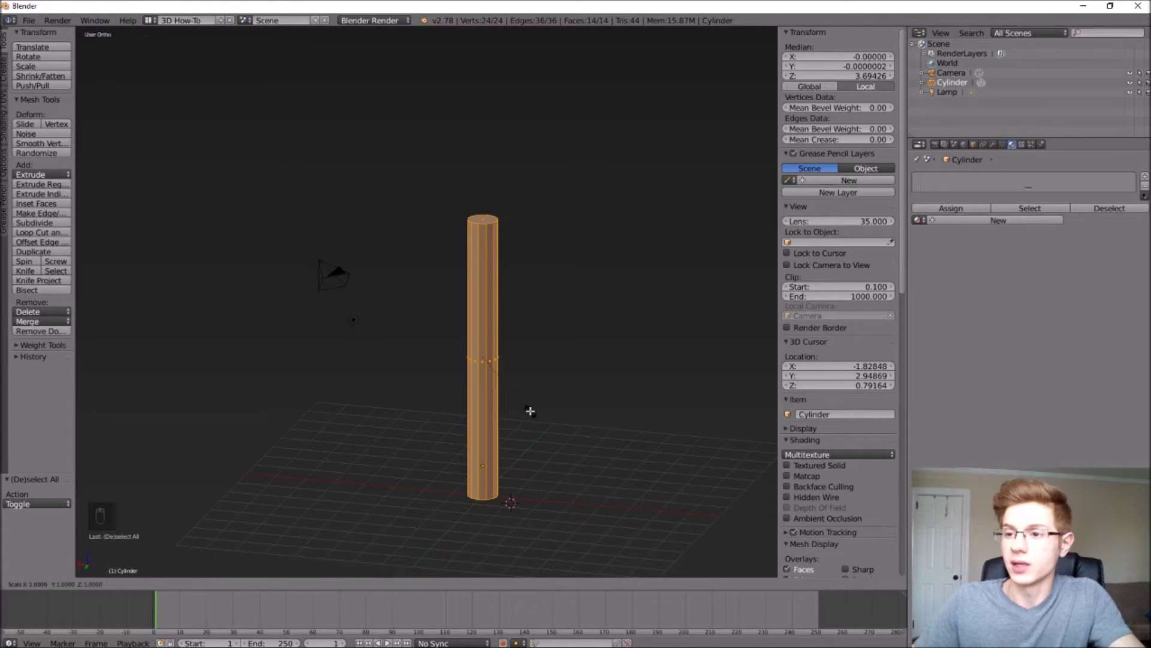
pyautogui.press('x')
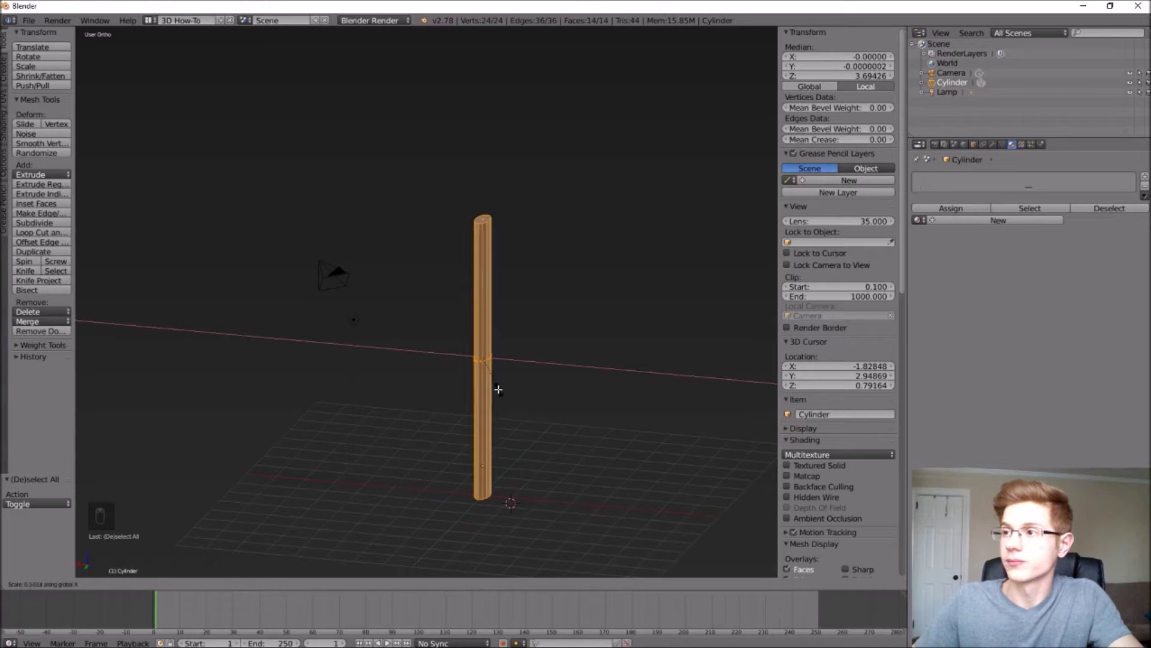
pyautogui.click(498, 389)
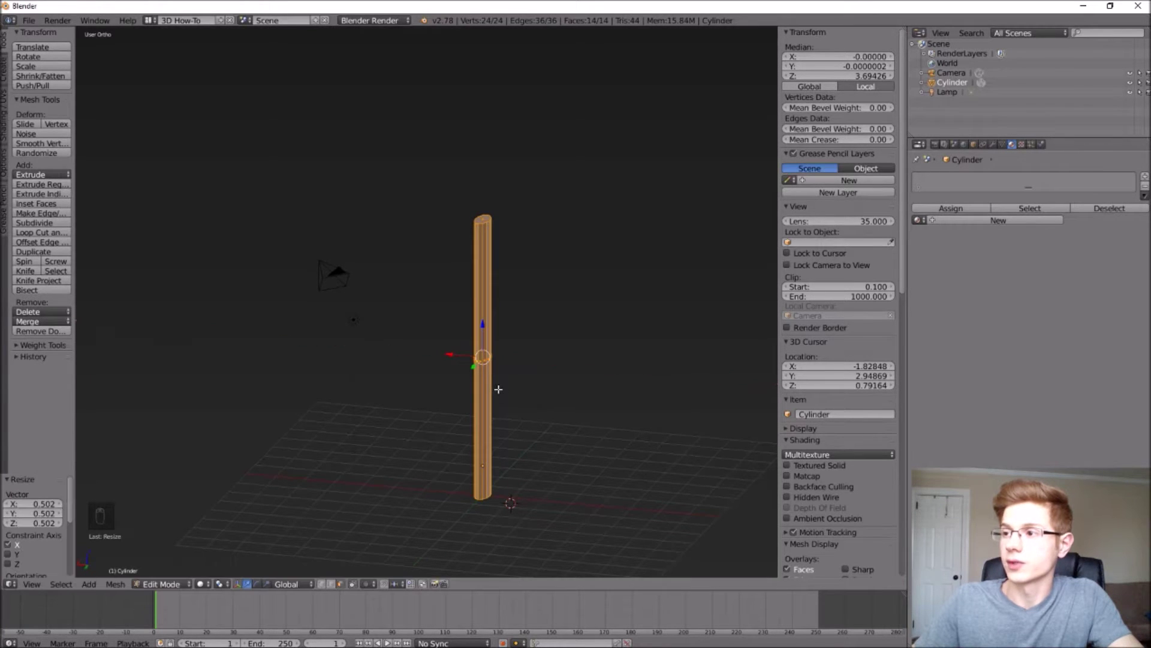
pyautogui.press('a')
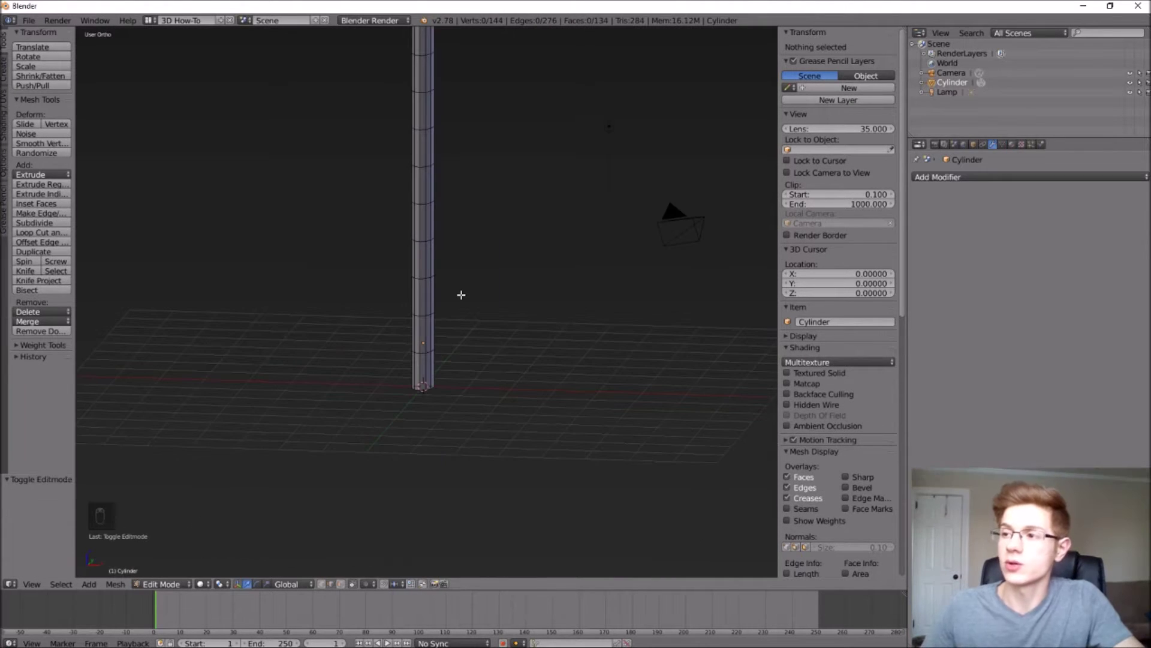
# - Select the column's bottom face and snap the 3D cursor to the world origin
pyautogui.moveTo(428, 407); pyautogui.dragTo(430, 384, button='middle')
pyautogui.scroll(2, 417, 481)
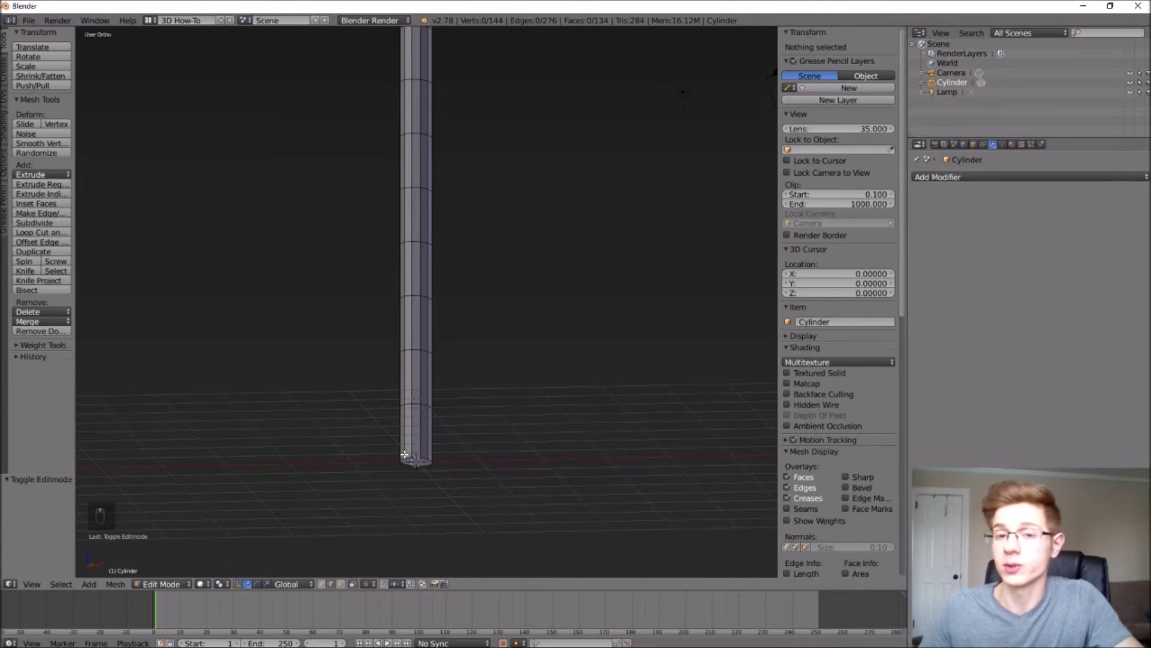
pyautogui.click(419, 465)
pyautogui.press('Tab')
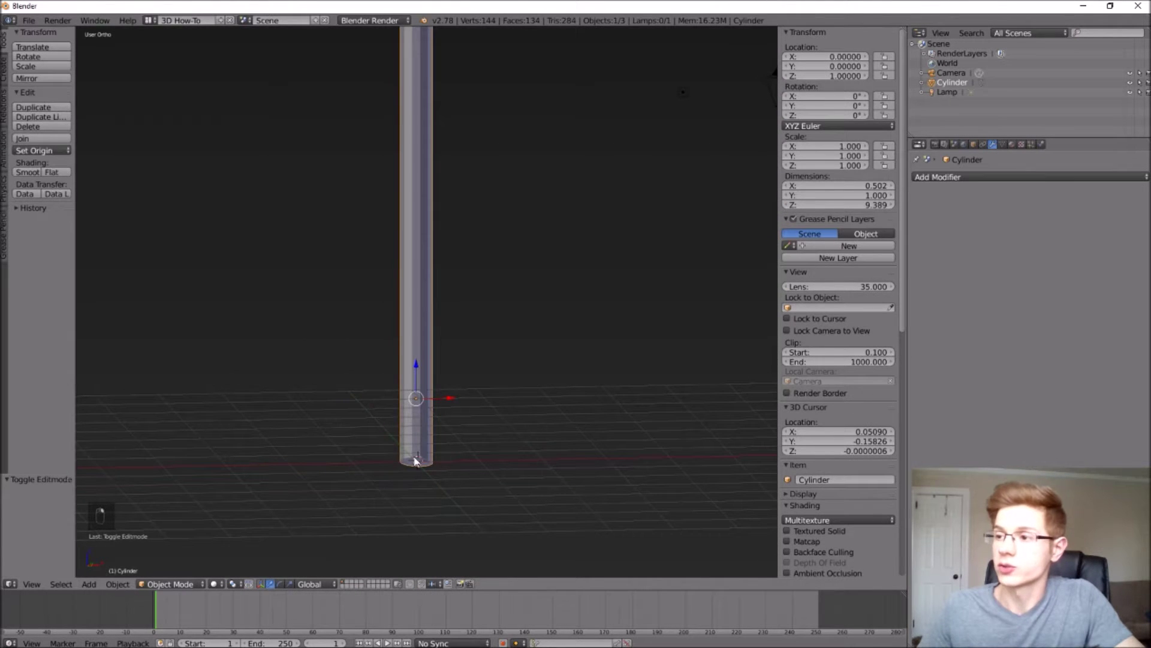
pyautogui.click(198, 583)
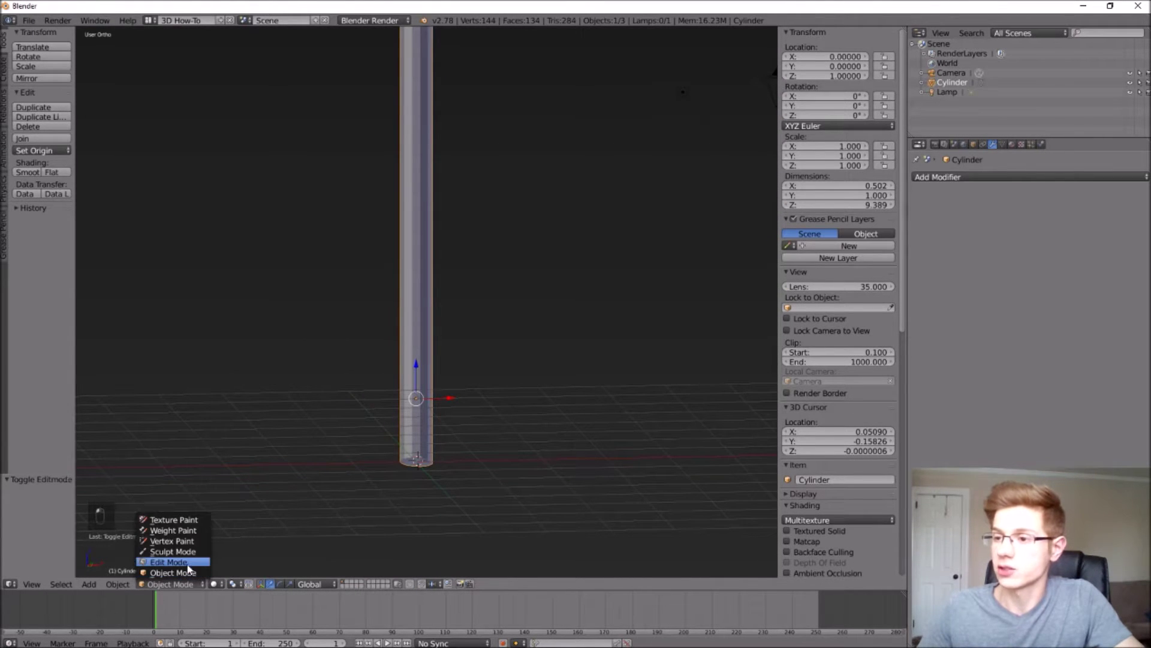
pyautogui.click(180, 557)
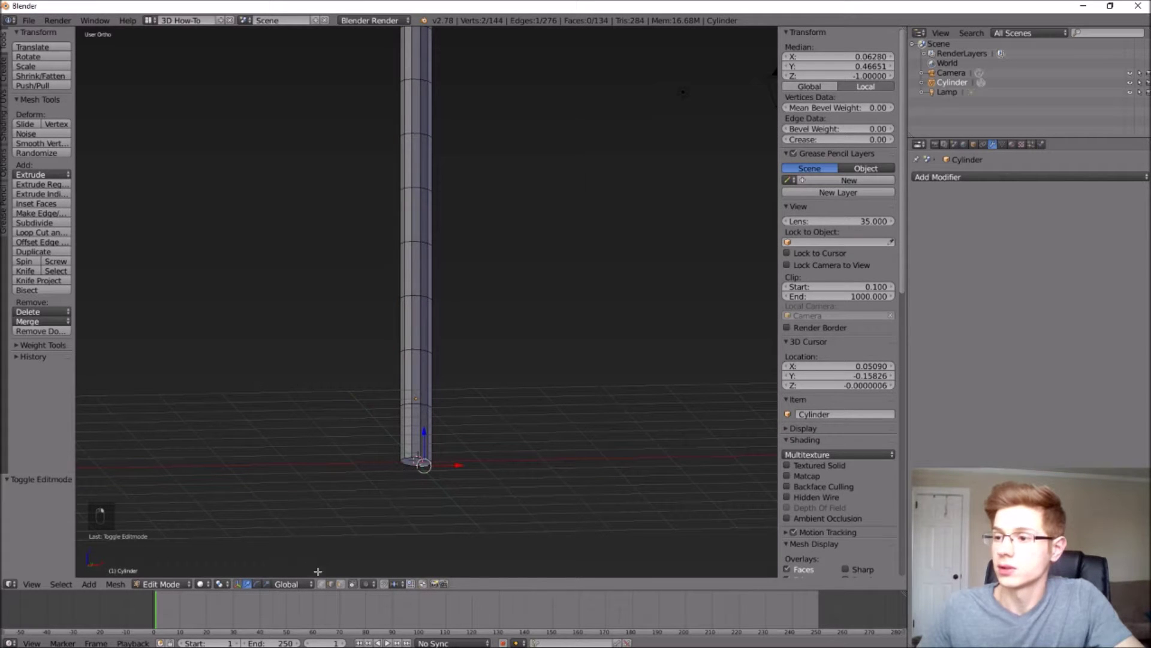
pyautogui.click(341, 583)
pyautogui.rightClick(411, 463)
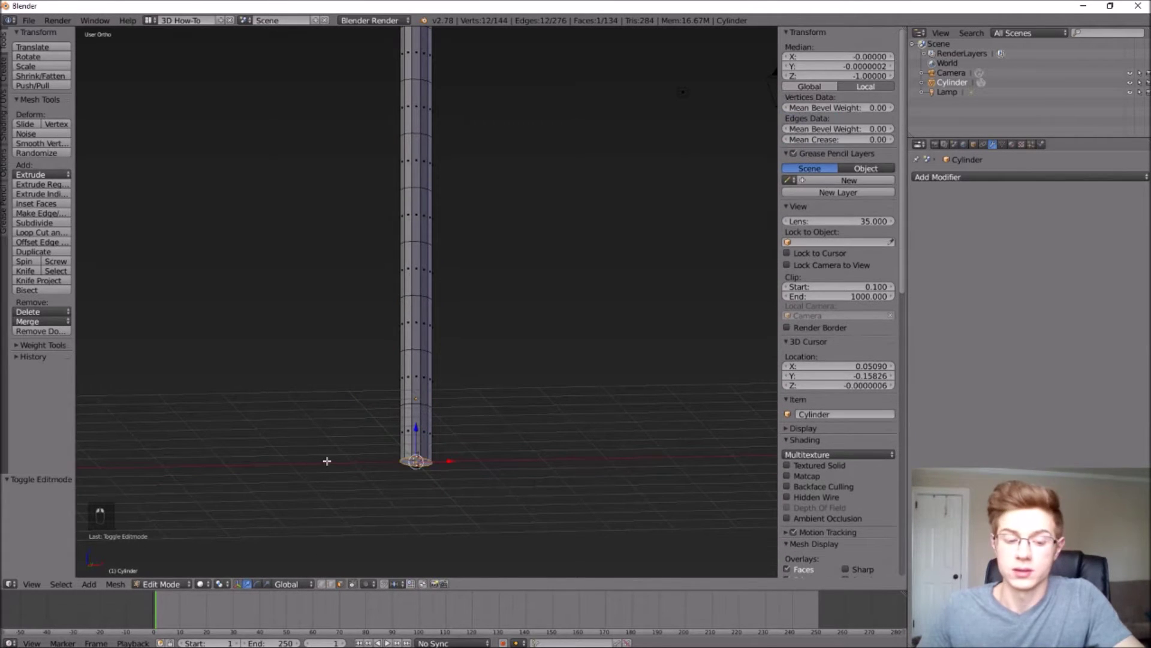
pyautogui.hotkey('shift', 's')
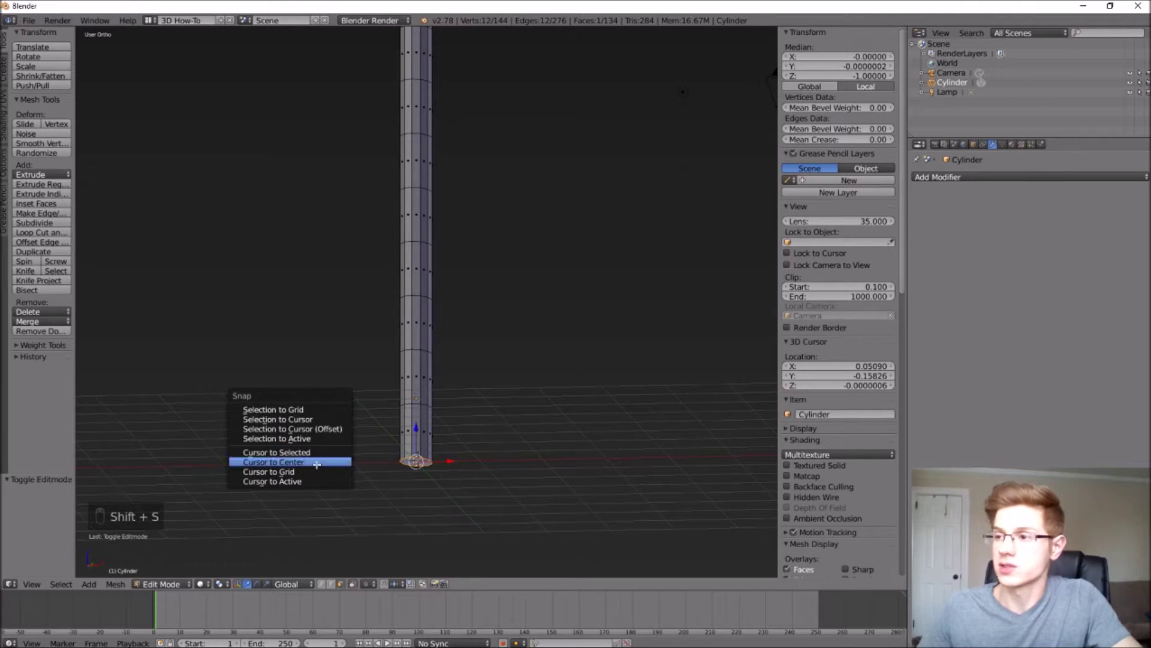
pyautogui.click(316, 462)
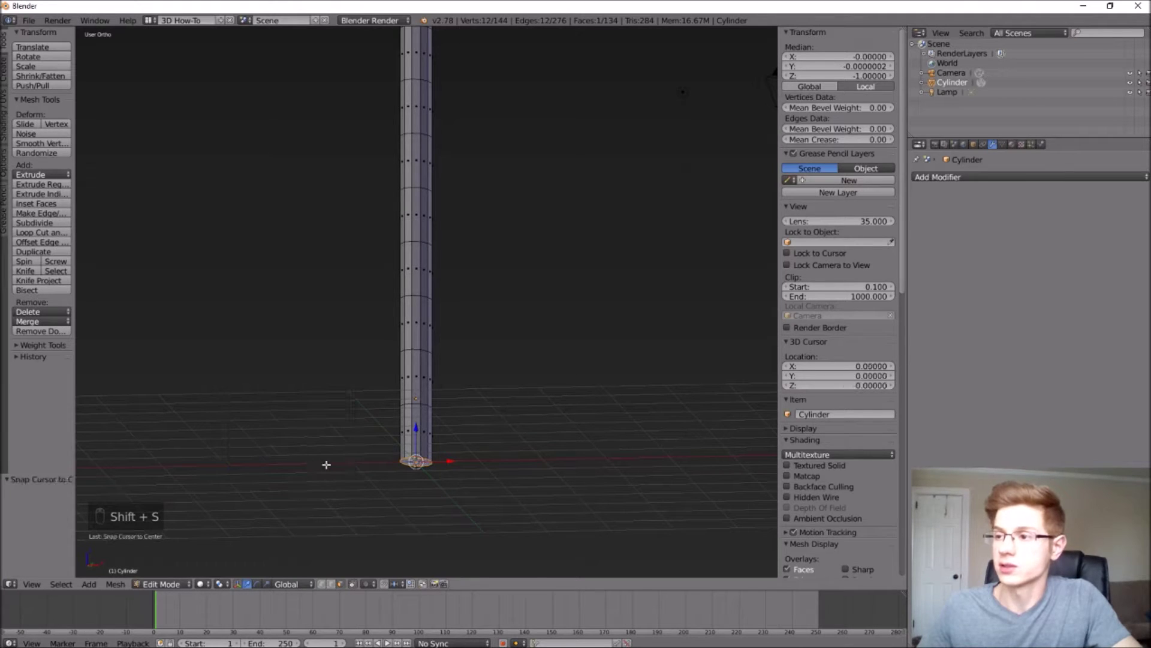
# - In Object Mode, set the origin to the 3D cursor, then return to Edit Mode
pyautogui.click(182, 585)
pyautogui.click(178, 573)
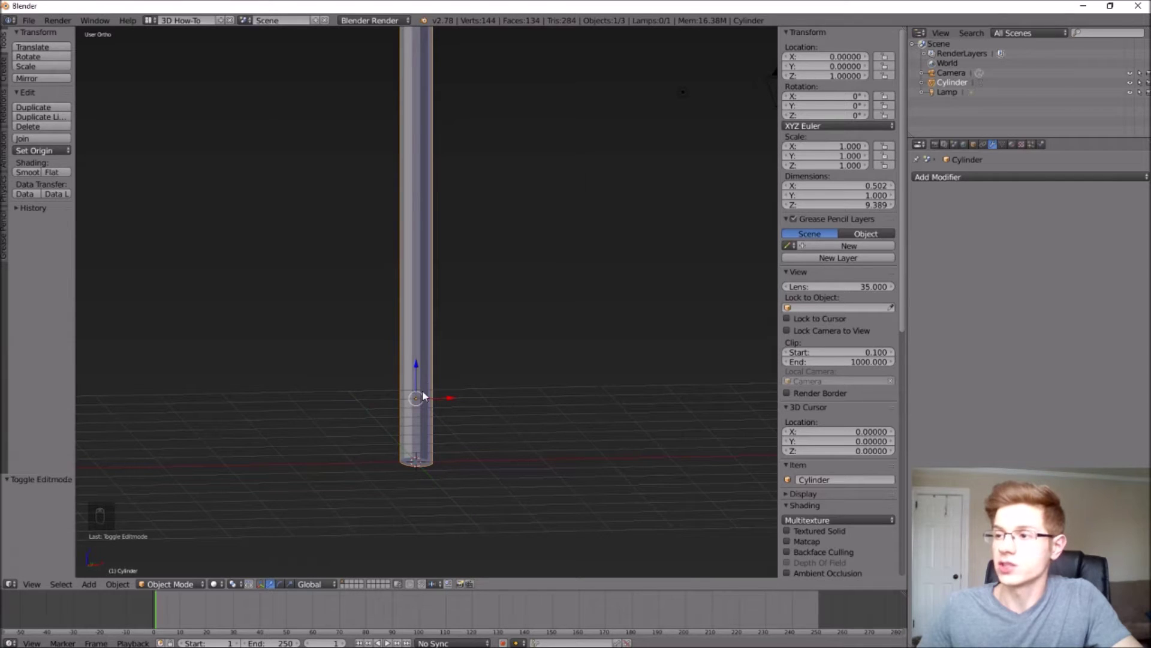
pyautogui.click(67, 150)
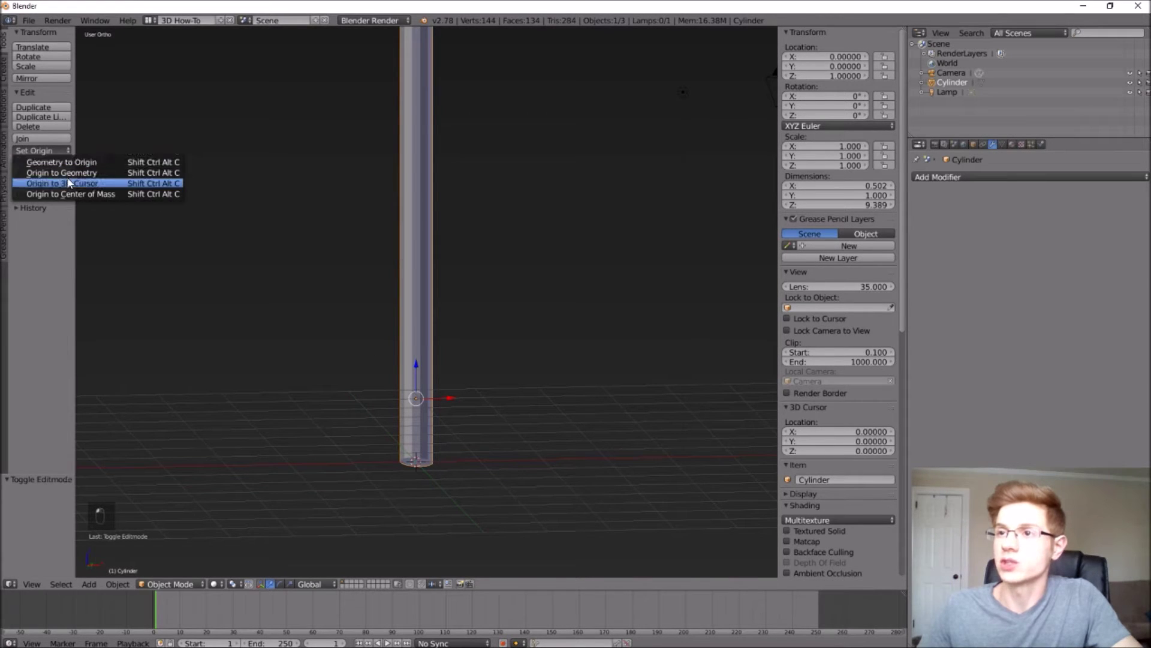
pyautogui.click(69, 183)
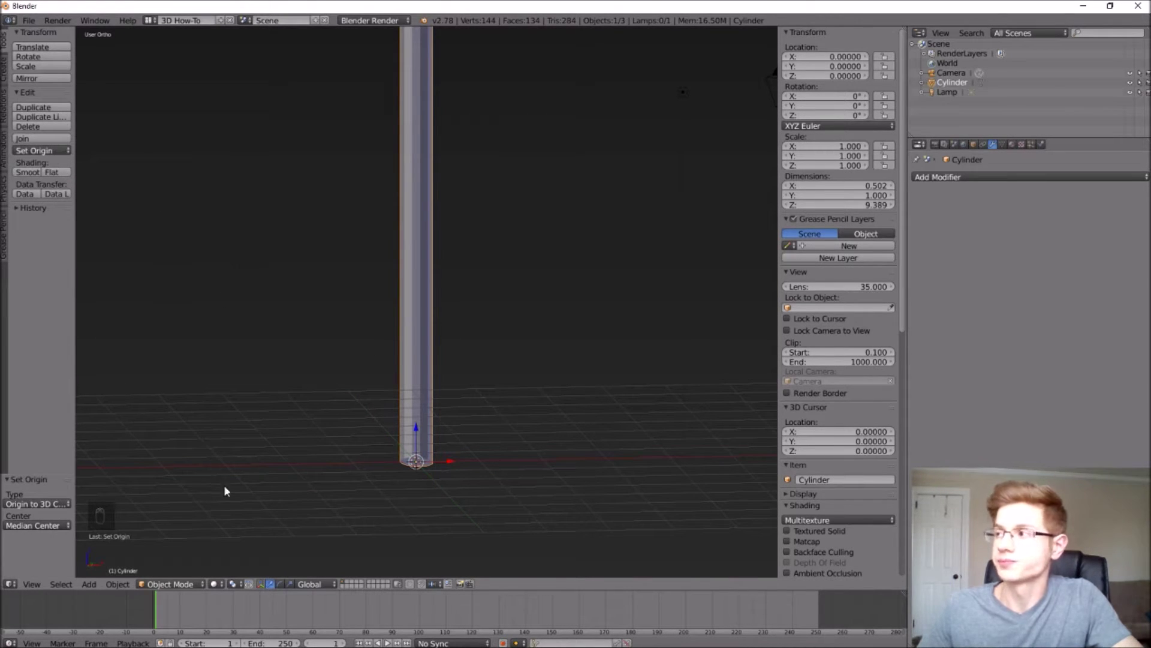
pyautogui.click(171, 581)
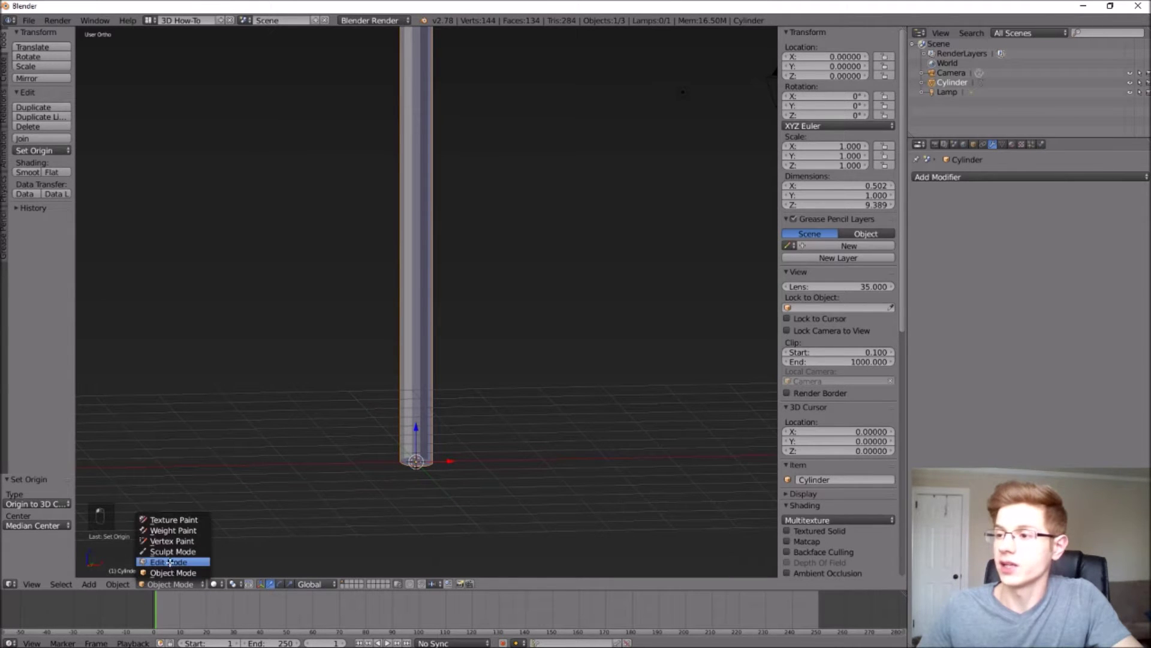
pyautogui.click(170, 564)
# - Add a Mirror modifier on the Z axis to mirror the pole below its base
pyautogui.click(996, 175)
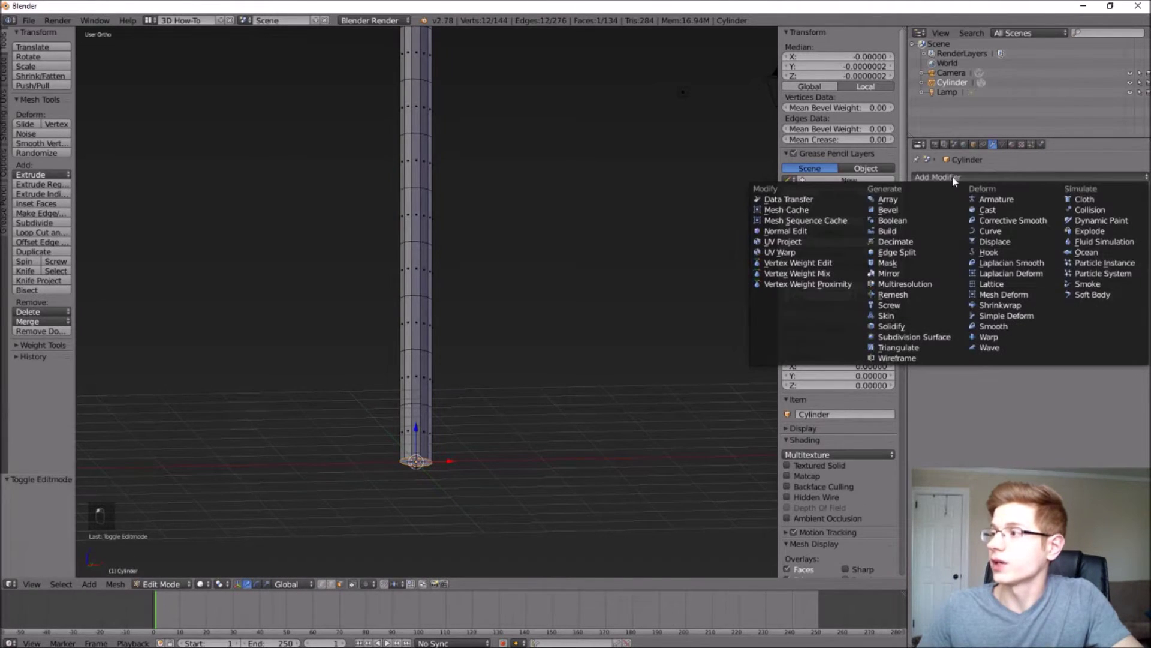
pyautogui.click(905, 274)
pyautogui.click(920, 253)
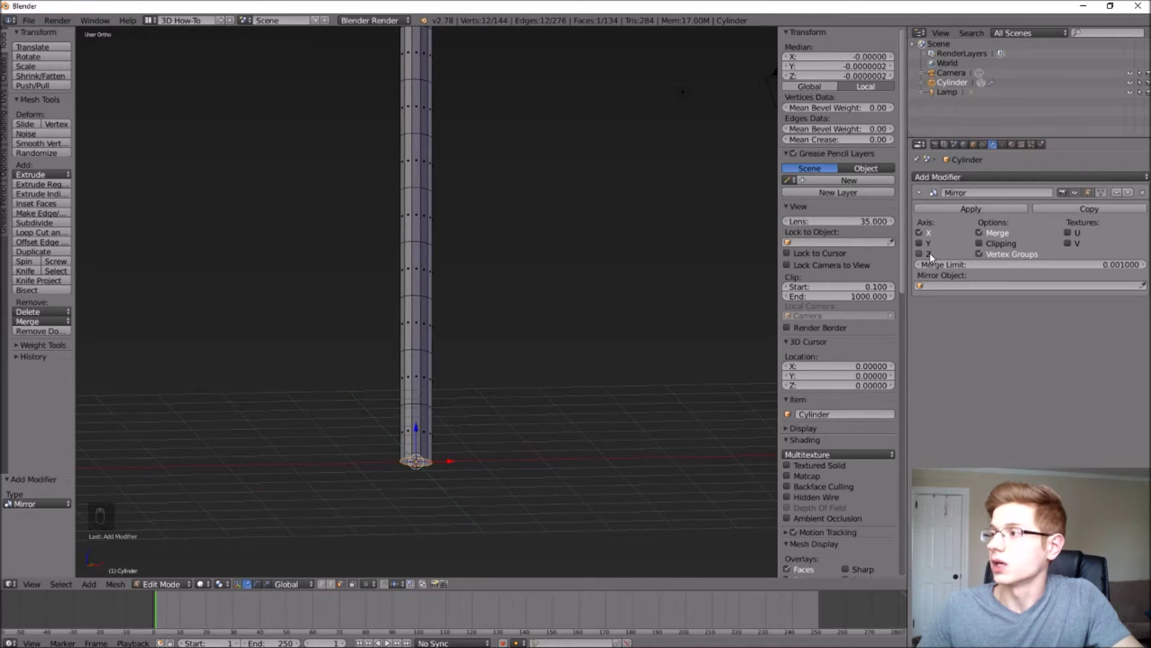
pyautogui.keyDown('alt'); pyautogui.rightClick(417, 404); pyautogui.keyUp('alt')
pyautogui.press('Tab')
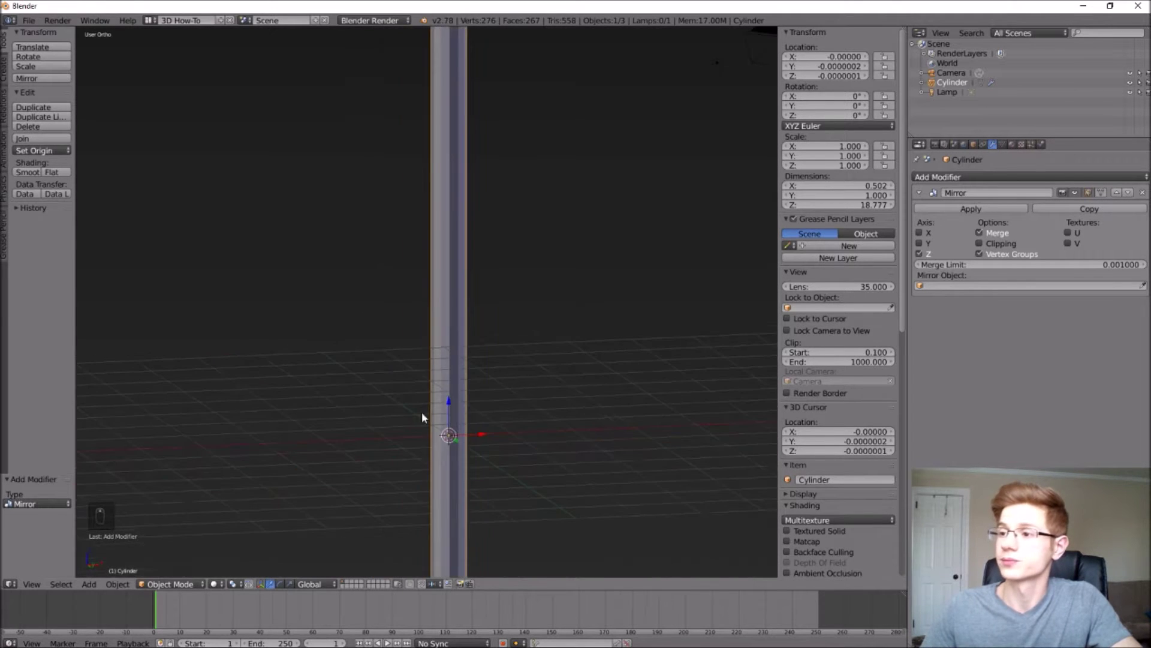
pyautogui.press('Tab')
pyautogui.press('KP_1')
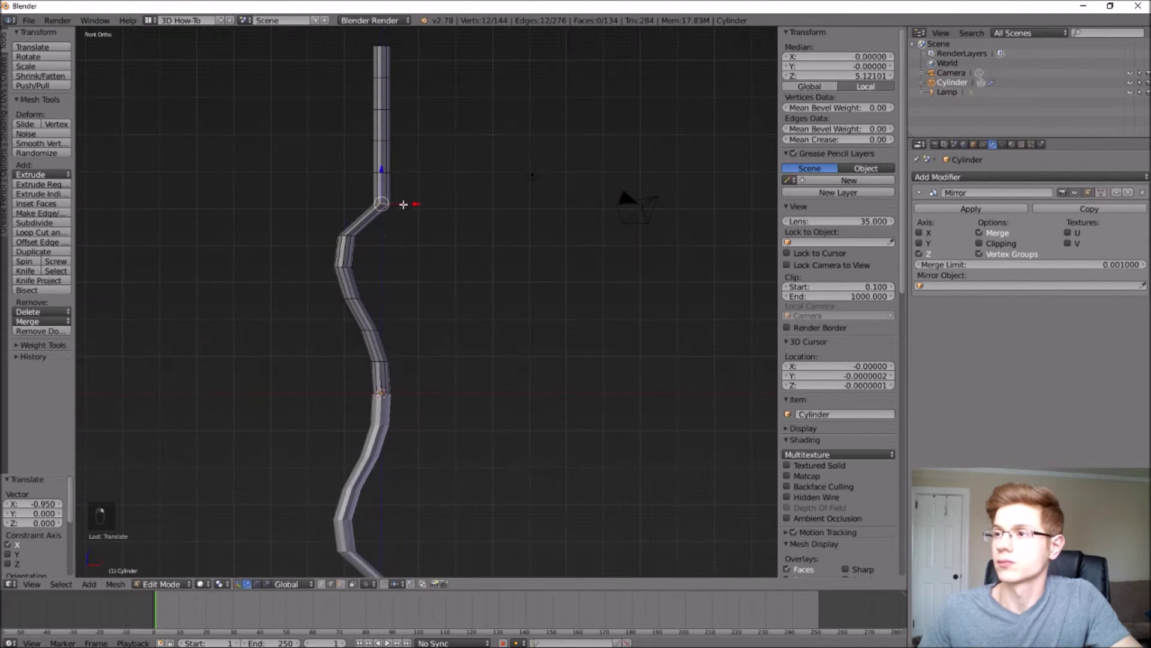
# - Shift a series of the cylinder's edge loops left along X to start bending the tube
pyautogui.moveTo(402, 204); pyautogui.dragTo(348, 236)
pyautogui.keyDown('alt'); pyautogui.rightClick(357, 204); pyautogui.keyUp('alt')
pyautogui.moveTo(376, 204); pyautogui.dragTo(350, 204)
pyautogui.scroll(2, 350, 203)
pyautogui.keyDown('alt'); pyautogui.rightClick(365, 158); pyautogui.keyUp('alt')
pyautogui.moveTo(375, 158); pyautogui.dragTo(324, 158)
pyautogui.keyDown('alt'); pyautogui.rightClick(381, 113); pyautogui.keyUp('alt')
pyautogui.moveTo(399, 113); pyautogui.dragTo(323, 114)
pyautogui.keyDown('alt'); pyautogui.rightClick(333, 247); pyautogui.keyUp('alt')
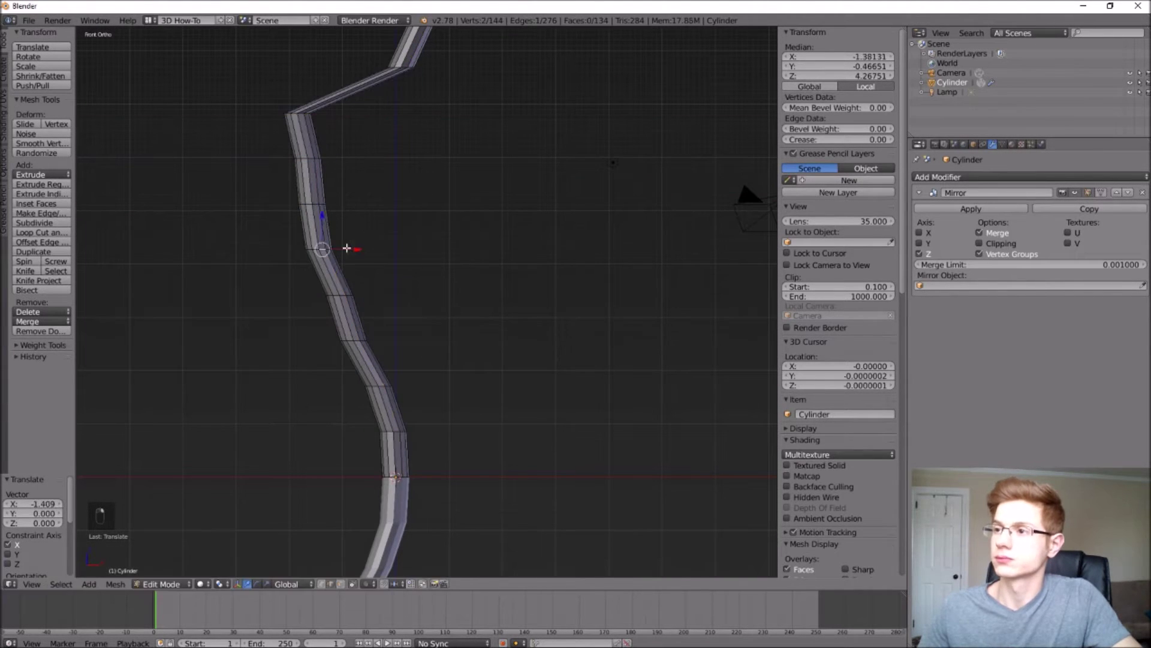
pyautogui.moveTo(347, 248); pyautogui.dragTo(340, 247)
pyautogui.keyDown('alt'); pyautogui.rightClick(412, 68); pyautogui.keyUp('alt')
pyautogui.moveTo(436, 68); pyautogui.dragTo(332, 70)
# - Try rotating the lower edge loops to follow the bend, then undo those edits
pyautogui.scroll(-2, 378, 226)
pyautogui.keyDown('alt'); pyautogui.rightClick(339, 242); pyautogui.keyUp('alt')
pyautogui.moveTo(358, 240); pyautogui.dragTo(365, 240)
pyautogui.keyDown('alt'); pyautogui.rightClick(382, 335); pyautogui.keyUp('alt')
pyautogui.press('r')
pyautogui.keyDown('alt'); pyautogui.rightClick(363, 305); pyautogui.keyUp('alt')
pyautogui.keyDown('alt'); pyautogui.rightClick(353, 274); pyautogui.keyUp('alt')
pyautogui.scroll(3, 335, 262)
pyautogui.press('r')
pyautogui.keyDown('alt'); pyautogui.rightClick(352, 228); pyautogui.keyUp('alt')
pyautogui.keyDown('alt'); pyautogui.rightClick(336, 172); pyautogui.keyUp('alt')
pyautogui.press('r')
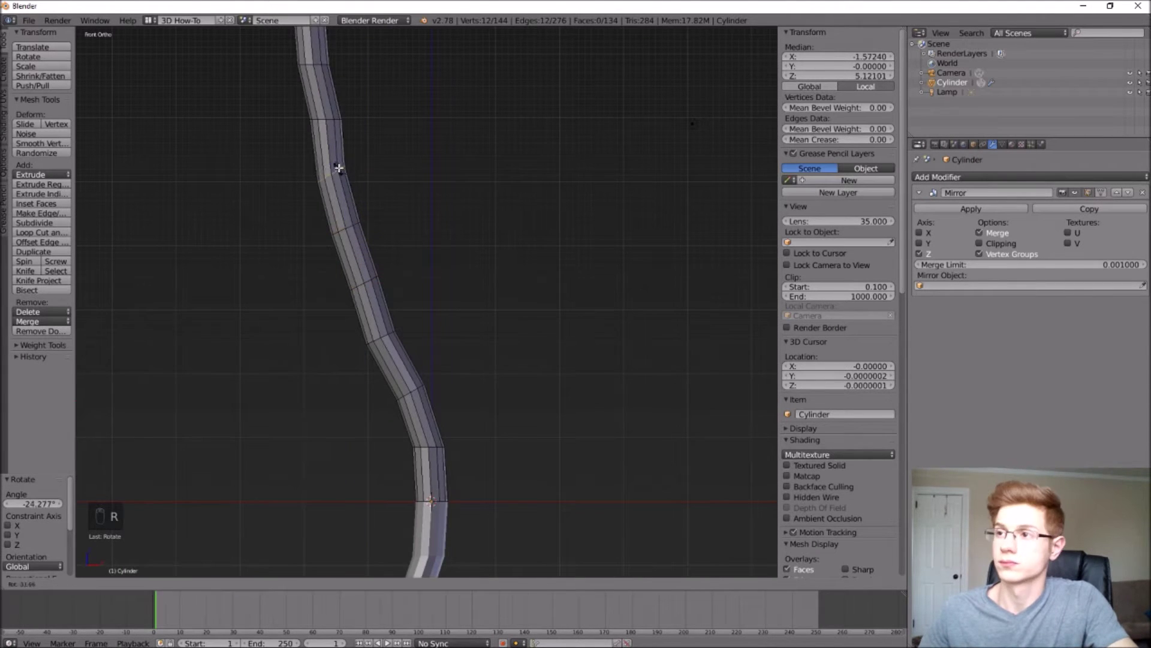
pyautogui.hotkey('ctrl', 'z')
pyautogui.hotkey('ctrl', 'z')
pyautogui.hotkey('ctrl', 'z')
pyautogui.hotkey('ctrl', 'z')
pyautogui.hotkey('ctrl', 'z')
pyautogui.hotkey('ctrl', 'z')
pyautogui.hotkey('ctrl', 'z')
pyautogui.hotkey('ctrl', 'z')
pyautogui.hotkey('ctrl', 'z')
pyautogui.hotkey('ctrl', 'z')
pyautogui.hotkey('ctrl', 'z')
pyautogui.hotkey('ctrl', 'z')
pyautogui.hotkey('ctrl', 'z')
pyautogui.hotkey('ctrl', 'z')
pyautogui.hotkey('ctrl', 'z')
pyautogui.hotkey('ctrl', 'z')
pyautogui.hotkey('ctrl', 'z')
pyautogui.hotkey('ctrl', 'z')
pyautogui.scroll(-7, 358, 180)
pyautogui.scroll(3, 354, 141)
# - Move the upper edge loops, from the top downward, left along X again
pyautogui.keyDown('alt'); pyautogui.rightClick(368, 111); pyautogui.keyUp('alt')
pyautogui.moveTo(398, 110); pyautogui.dragTo(321, 110)
pyautogui.keyDown('alt'); pyautogui.rightClick(370, 136); pyautogui.keyUp('alt')
pyautogui.moveTo(399, 137); pyautogui.dragTo(323, 137)
pyautogui.scroll(2, 343, 153)
pyautogui.keyDown('alt'); pyautogui.rightClick(353, 165); pyautogui.keyUp('alt')
pyautogui.moveTo(376, 165); pyautogui.dragTo(300, 166)
pyautogui.keyDown('alt'); pyautogui.rightClick(352, 202); pyautogui.keyUp('alt')
pyautogui.moveTo(382, 203); pyautogui.dragTo(343, 204)
pyautogui.moveTo(377, 240); pyautogui.dragTo(365, 242)
# - Shift more loops left and right along X to create the wave
pyautogui.keyDown('alt'); pyautogui.rightClick(398, 393); pyautogui.keyUp('alt')
pyautogui.keyDown('alt'); pyautogui.rightClick(398, 394); pyautogui.keyUp('alt')
pyautogui.moveTo(428, 393); pyautogui.dragTo(445, 393)
pyautogui.keyDown('alt'); pyautogui.rightClick(276, 164); pyautogui.keyUp('alt')
pyautogui.moveTo(308, 165); pyautogui.dragTo(301, 165)
pyautogui.keyDown('alt'); pyautogui.rightClick(312, 203); pyautogui.keyUp('alt')
pyautogui.moveTo(345, 204); pyautogui.dragTo(327, 203)
pyautogui.keyDown('alt'); pyautogui.rightClick(348, 242); pyautogui.keyUp('alt')
pyautogui.moveTo(378, 241); pyautogui.dragTo(370, 242)
pyautogui.keyDown('alt'); pyautogui.rightClick(382, 317); pyautogui.keyUp('alt')
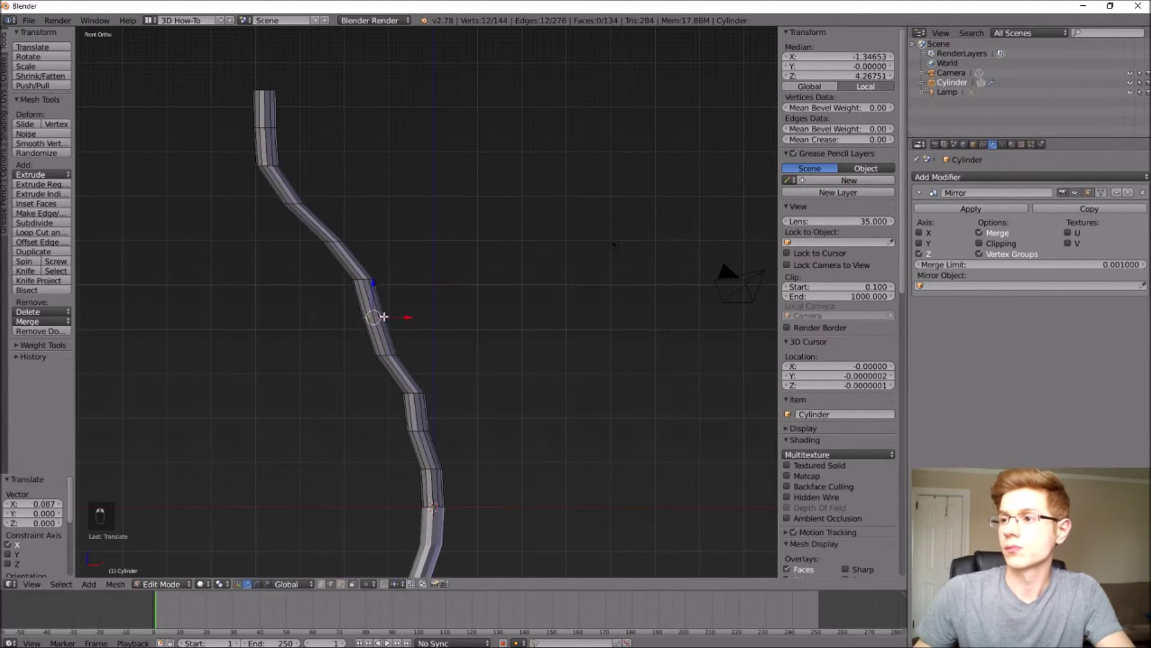
pyautogui.moveTo(409, 317); pyautogui.dragTo(418, 317)
pyautogui.keyDown('alt'); pyautogui.rightClick(392, 355); pyautogui.keyUp('alt')
pyautogui.moveTo(421, 355); pyautogui.dragTo(442, 355)
pyautogui.scroll(-3, 462, 348)
pyautogui.moveTo(400, 256); pyautogui.dragTo(411, 256)
# - Adjust the remaining loops, including the top and bottom ones, along X and confirm
pyautogui.keyDown('alt'); pyautogui.rightClick(436, 320); pyautogui.keyUp('alt')
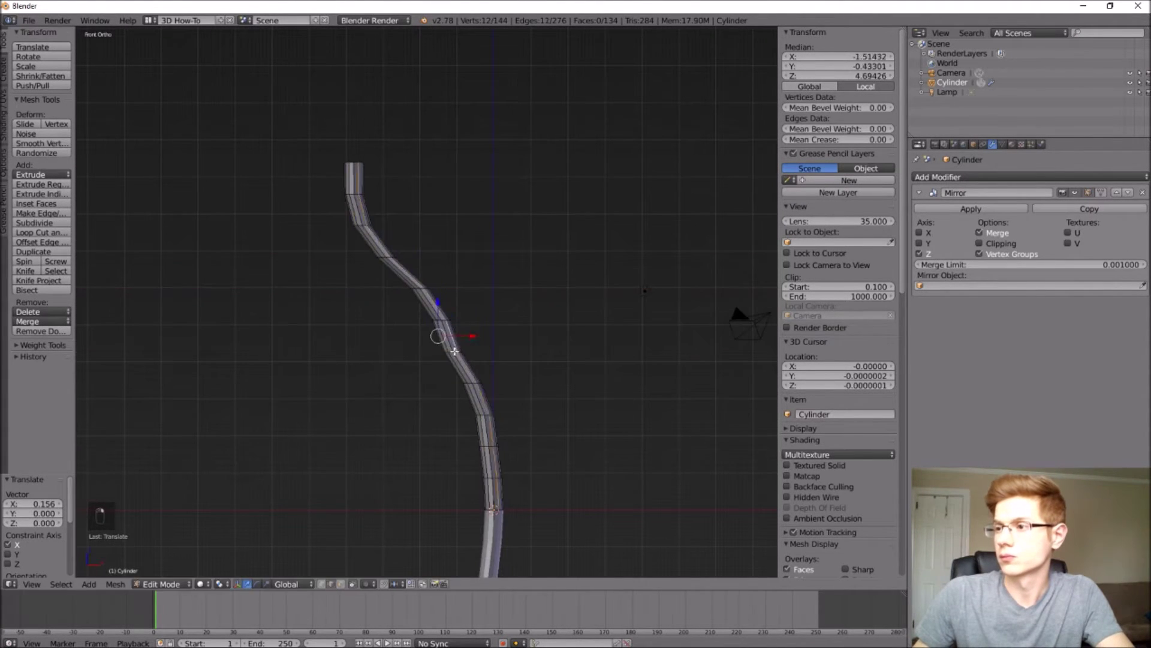
pyautogui.keyDown('alt'); pyautogui.rightClick(472, 383); pyautogui.keyUp('alt')
pyautogui.moveTo(502, 382); pyautogui.dragTo(509, 383)
pyautogui.scroll(-5, 484, 395)
pyautogui.scroll(5, 455, 433)
pyautogui.keyDown('alt'); pyautogui.rightClick(471, 199); pyautogui.keyUp('alt')
pyautogui.keyDown('alt'); pyautogui.rightClick(411, 73); pyautogui.keyUp('alt')
pyautogui.moveTo(445, 73); pyautogui.dragTo(443, 104)
pyautogui.keyDown('alt'); pyautogui.rightClick(418, 104); pyautogui.keyUp('alt')
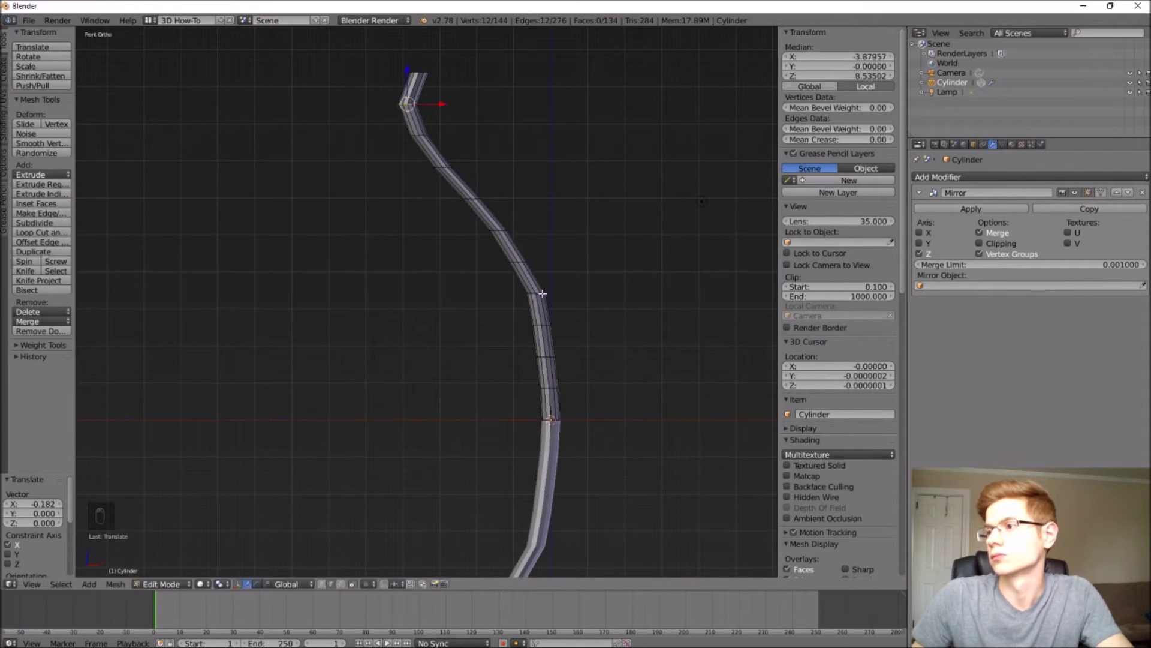
pyautogui.keyDown('alt'); pyautogui.rightClick(542, 293); pyautogui.keyUp('alt')
pyautogui.moveTo(569, 294); pyautogui.dragTo(566, 294)
pyautogui.keyDown('alt'); pyautogui.rightClick(554, 419); pyautogui.keyUp('alt')
pyautogui.keyDown('alt'); pyautogui.rightClick(548, 357); pyautogui.keyUp('alt')
pyautogui.moveTo(572, 419); pyautogui.dragTo(557, 419)
pyautogui.click(553, 419)
pyautogui.scroll(-2, 488, 276)
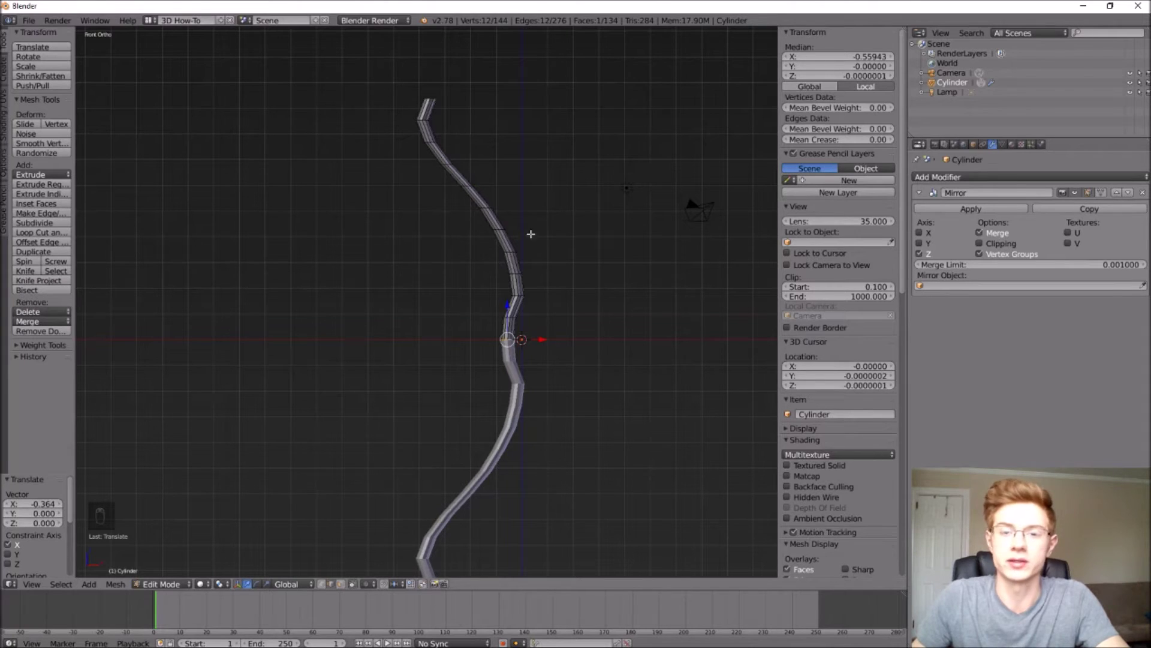
# - Rotate the edge rings at the bends to follow the curve, then inspect the whole bow
pyautogui.keyDown('alt'); pyautogui.click(434, 143); pyautogui.keyUp('alt')
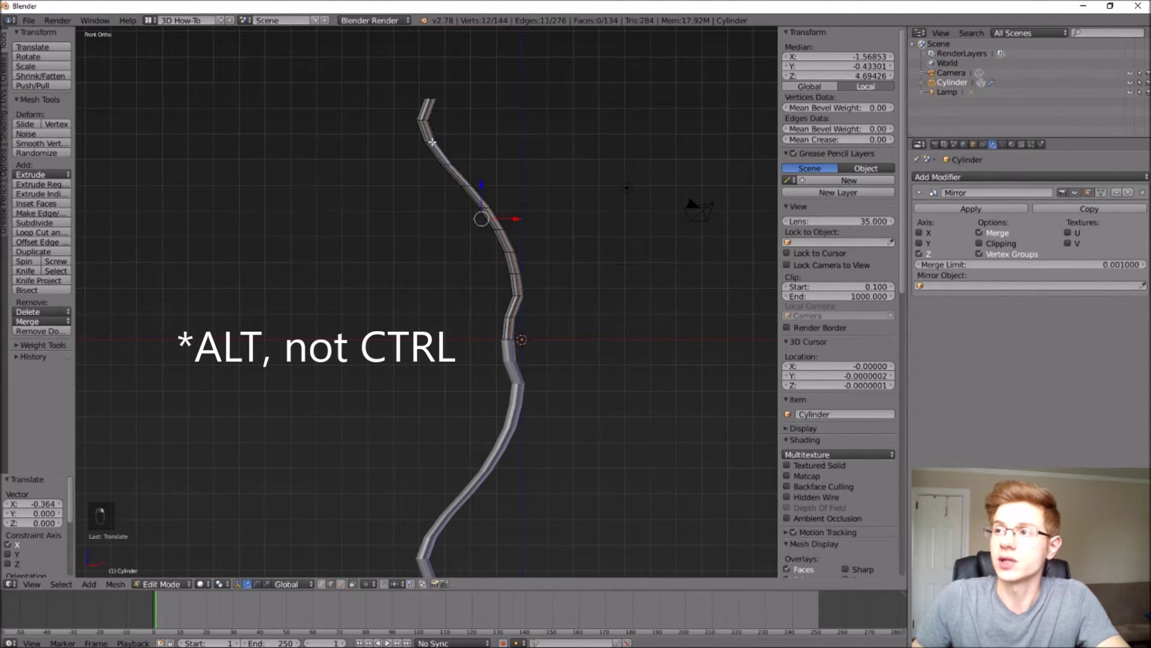
pyautogui.scroll(4, 433, 142)
pyautogui.keyDown('alt'); pyautogui.click(431, 141); pyautogui.keyUp('alt')
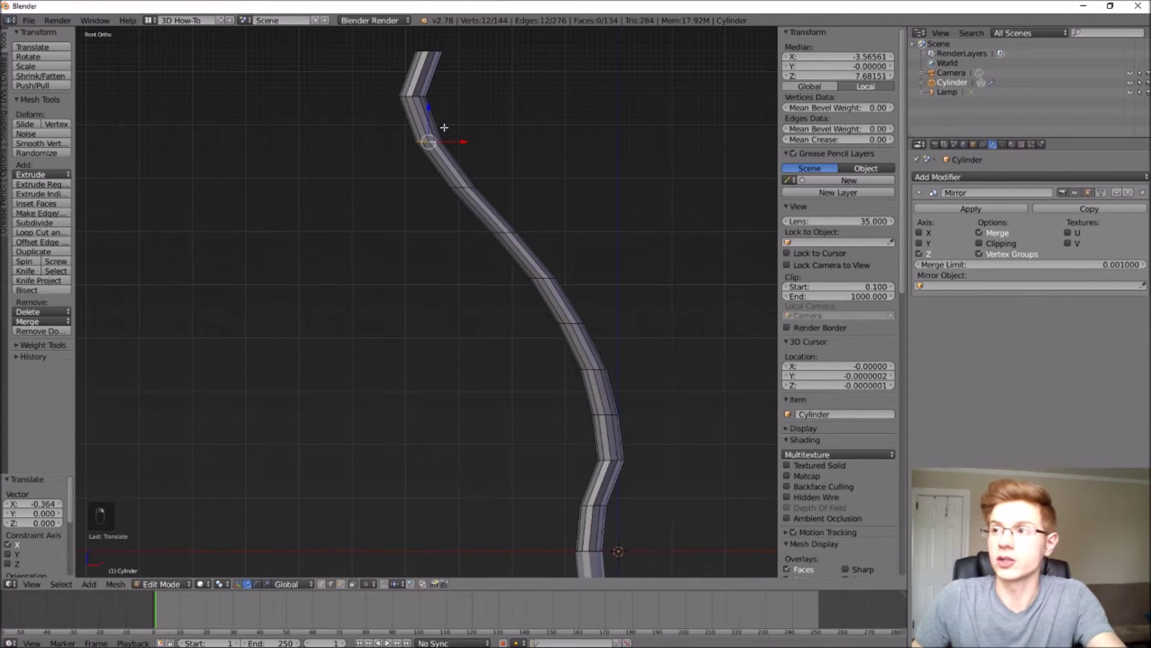
pyautogui.press('r')
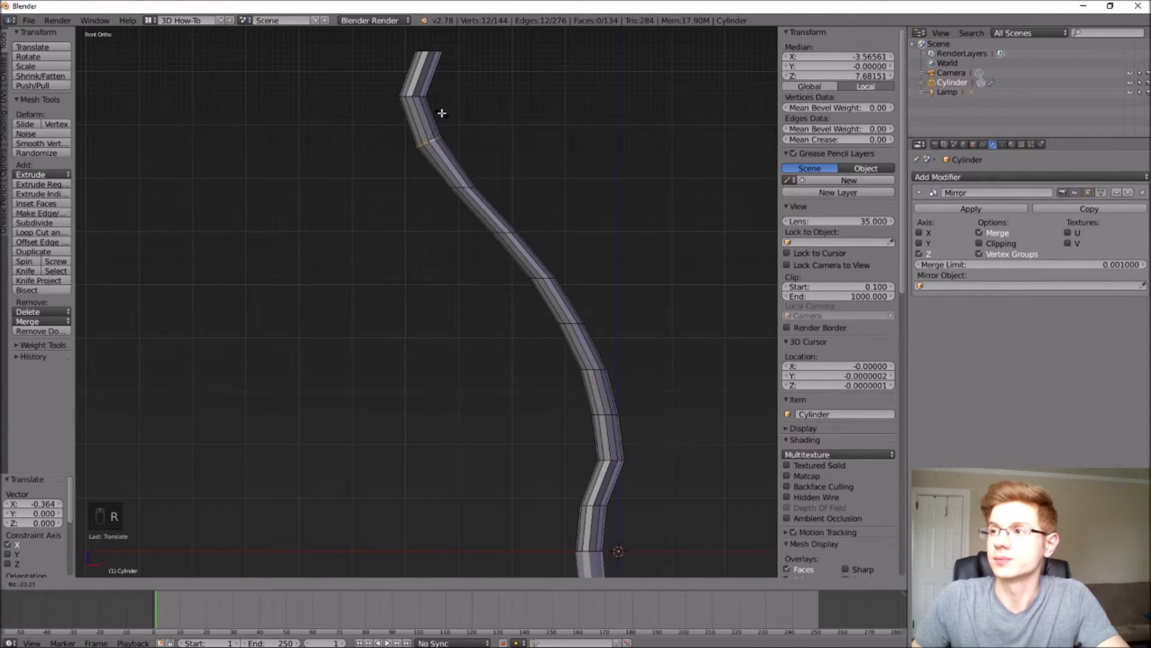
pyautogui.click(442, 113)
pyautogui.keyDown('alt'); pyautogui.click(457, 183); pyautogui.keyUp('alt')
pyautogui.press('r')
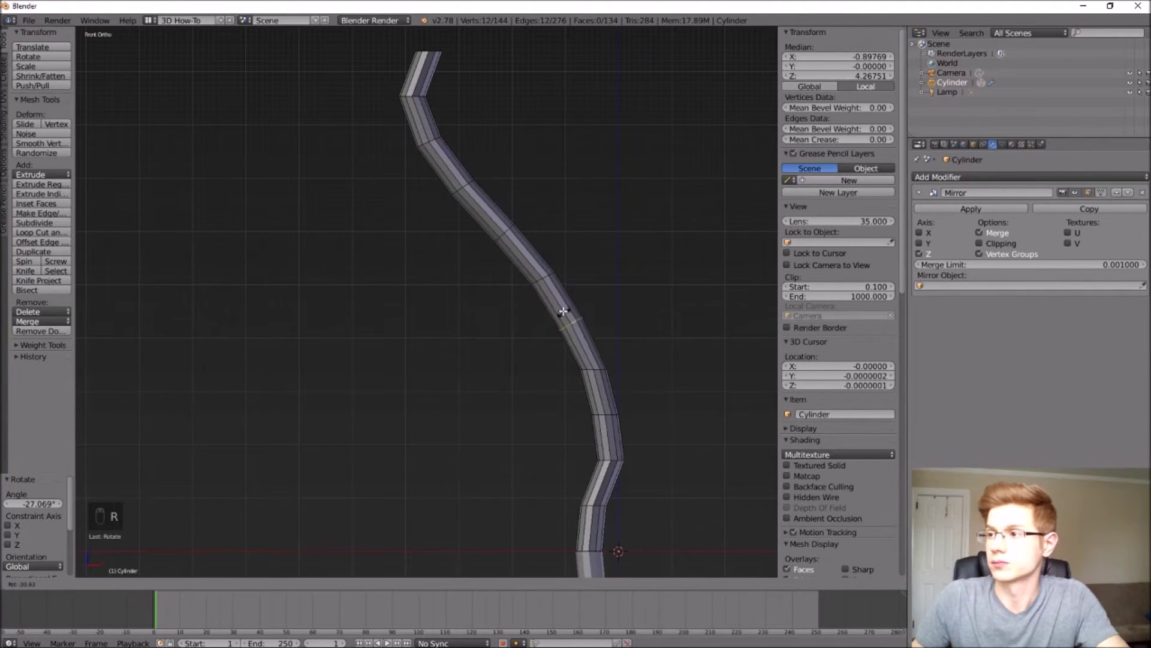
pyautogui.click(594, 373)
pyautogui.keyDown('alt'); pyautogui.click(427, 139); pyautogui.keyUp('alt')
pyautogui.press('r')
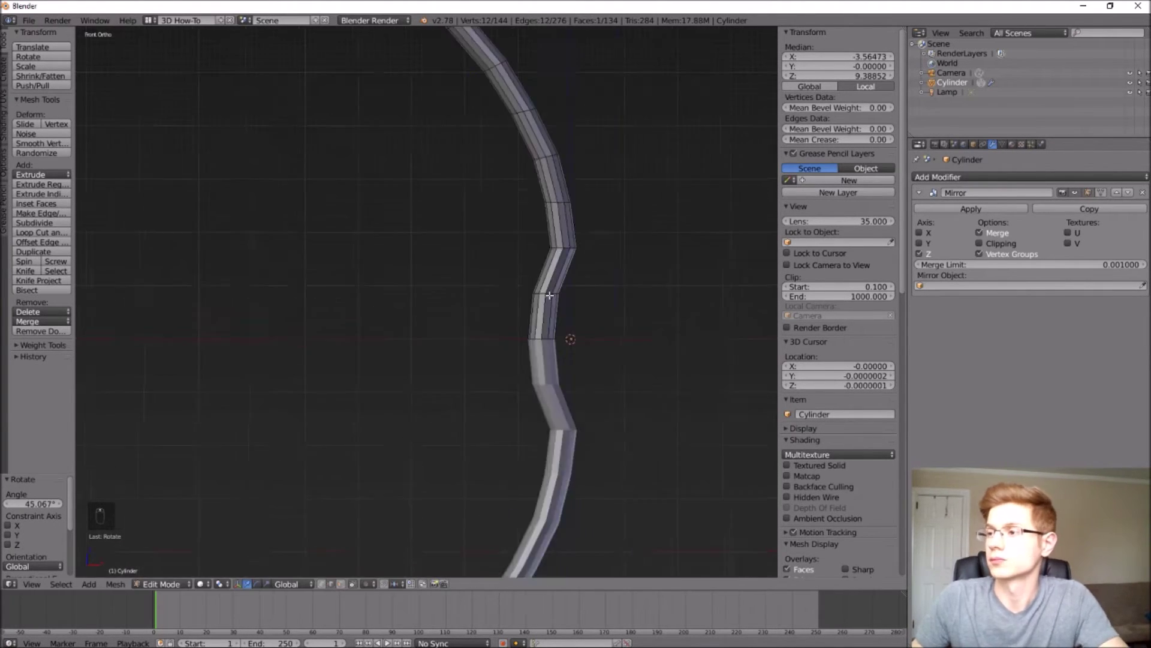
pyautogui.scroll(-4, 516, 333)
pyautogui.moveTo(488, 324); pyautogui.dragTo(467, 354, button='middle')
pyautogui.scroll(-2, 480, 341)
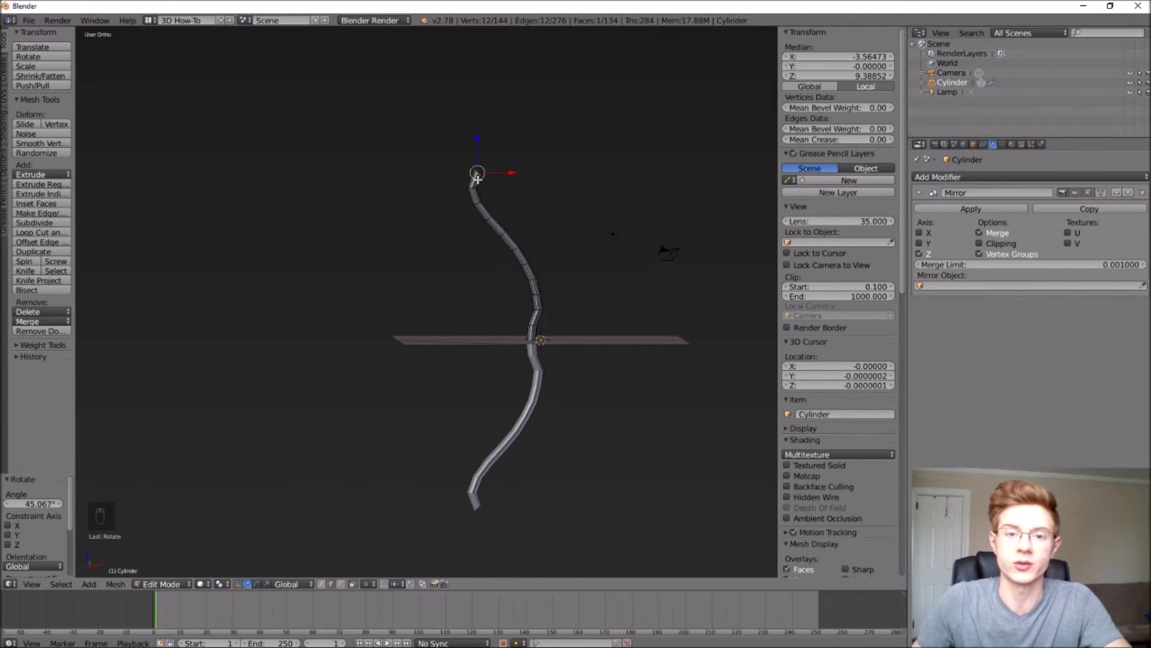
# - Scale several tube rings down, one to 0.917, so the bow's thickness varies
pyautogui.scroll(8, 533, 304)
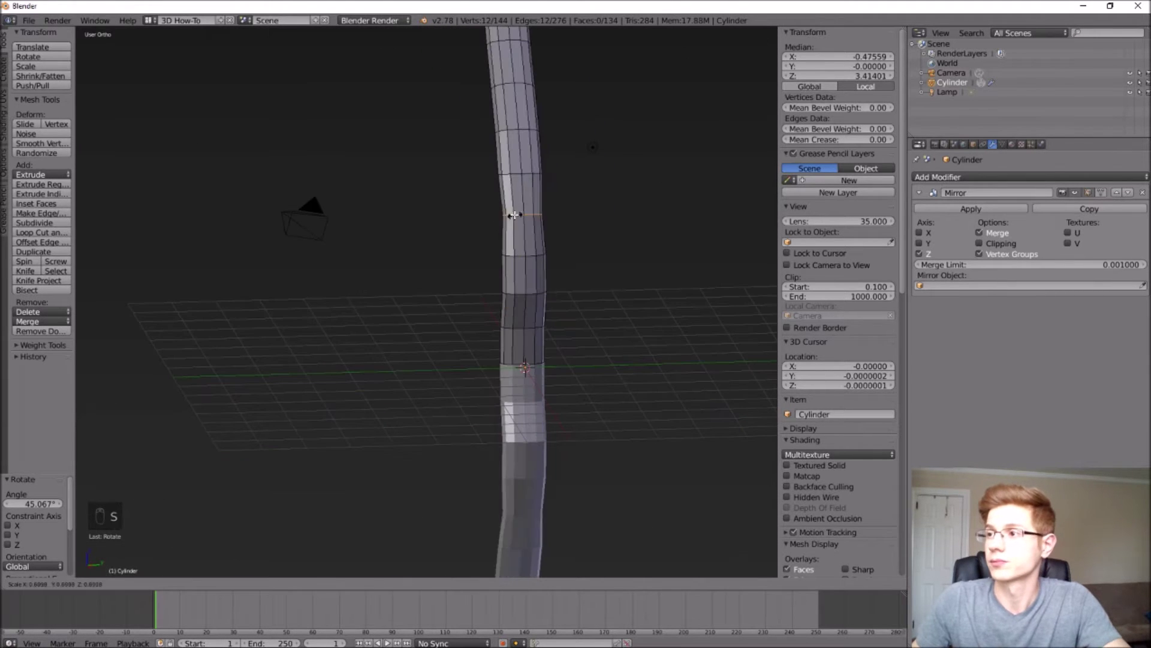
pyautogui.press('s')
pyautogui.click(514, 170)
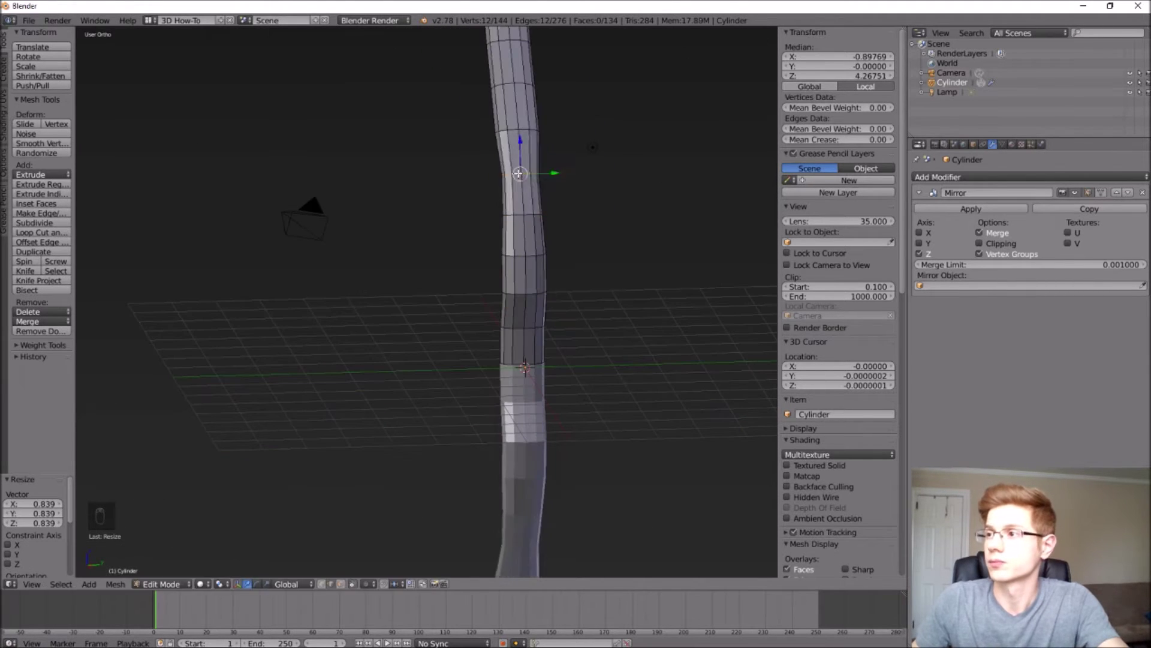
pyautogui.scroll(5, 514, 170)
pyautogui.scroll(-5, 660, 102)
pyautogui.press('s')
pyautogui.click(614, 102)
pyautogui.keyDown('alt'); pyautogui.rightClick(531, 72); pyautogui.keyUp('alt')
pyautogui.press('s')
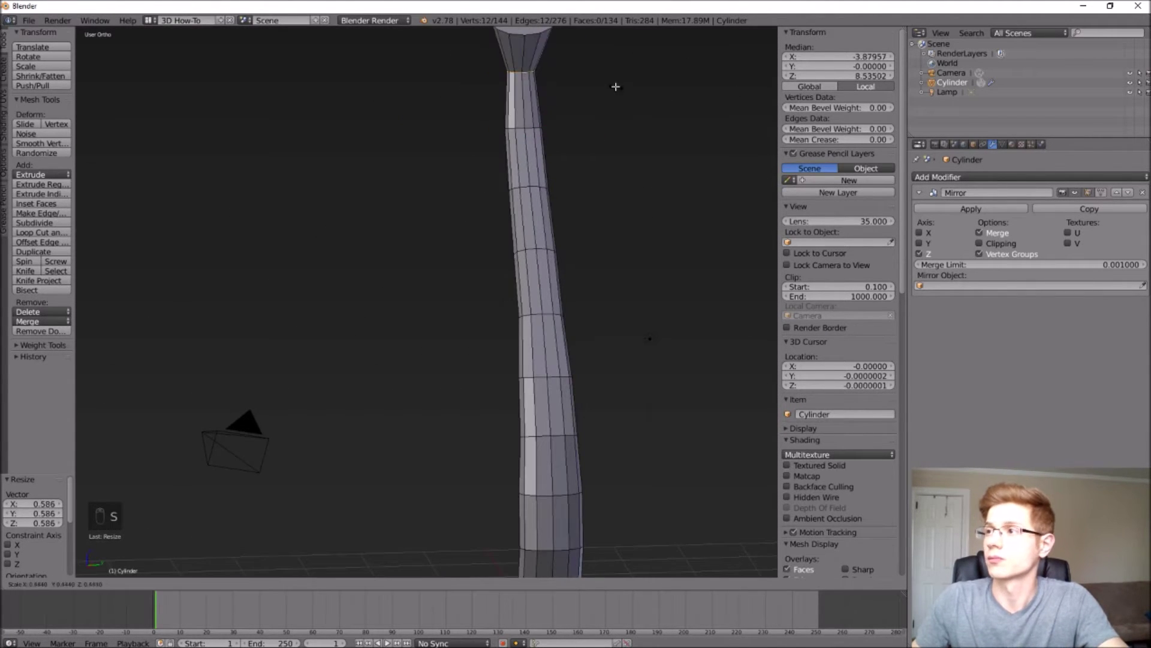
pyautogui.click(606, 85)
pyautogui.keyDown('alt'); pyautogui.rightClick(559, 400); pyautogui.keyUp('alt')
pyautogui.press('s')
pyautogui.click(674, 380)
pyautogui.moveTo(674, 379); pyautogui.dragTo(567, 412, button='middle')
pyautogui.scroll(-2, 567, 412)
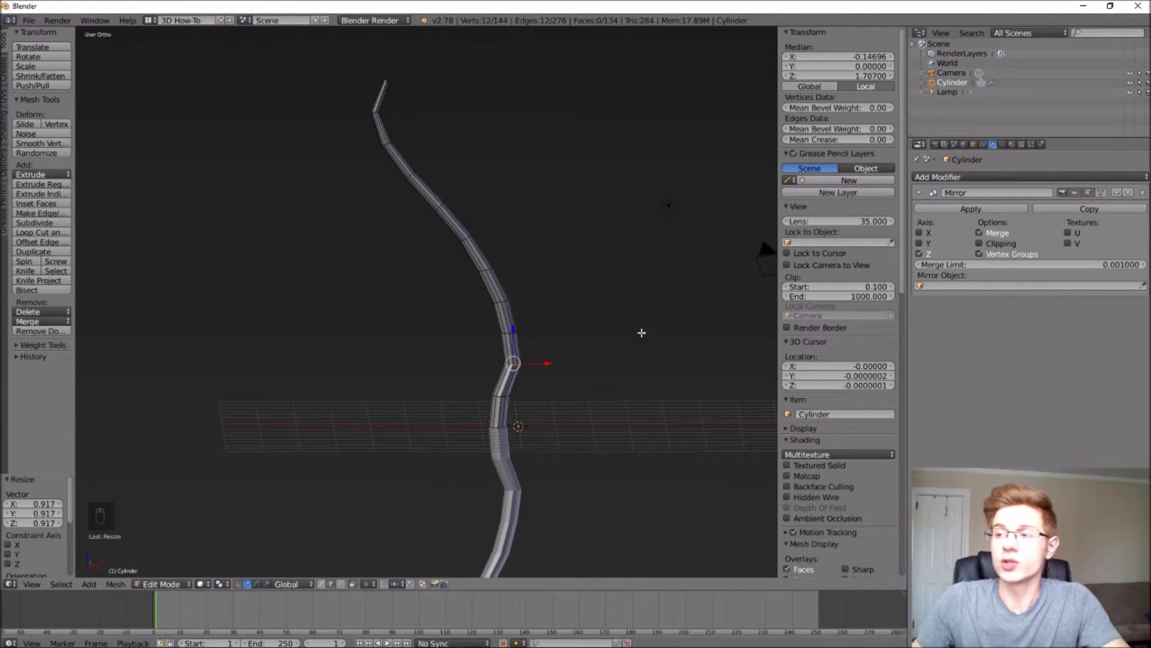
# - Deselect all, return to Object Mode, and apply the Mirror modifier to make the bow one mesh
pyautogui.press('a')
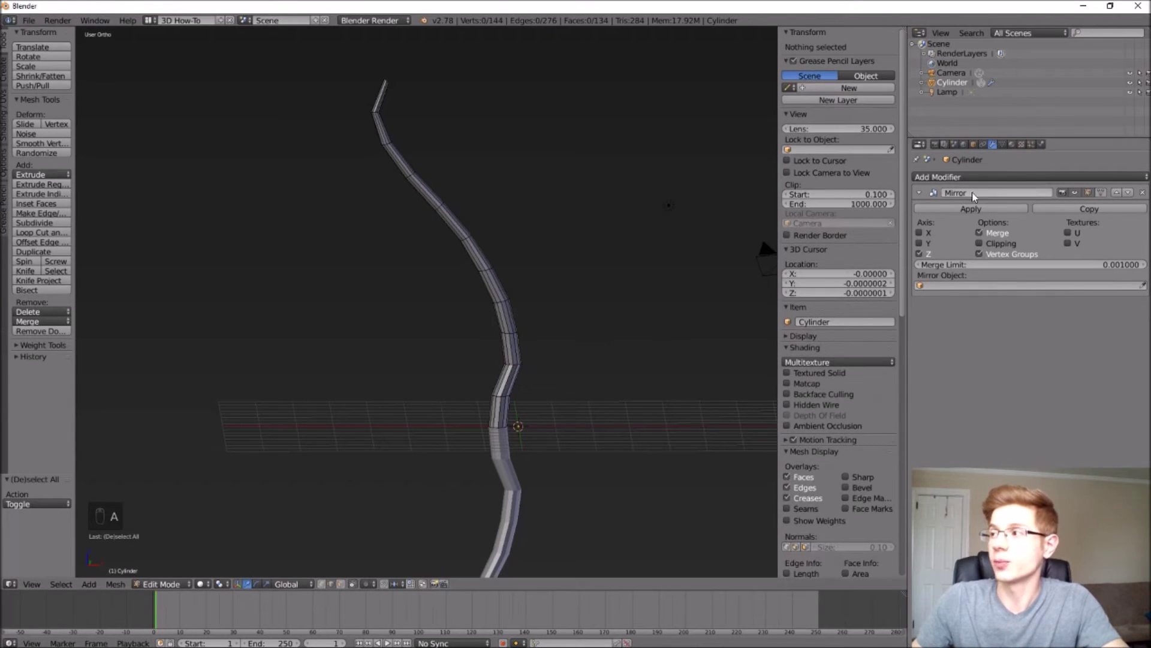
pyautogui.click(966, 207)
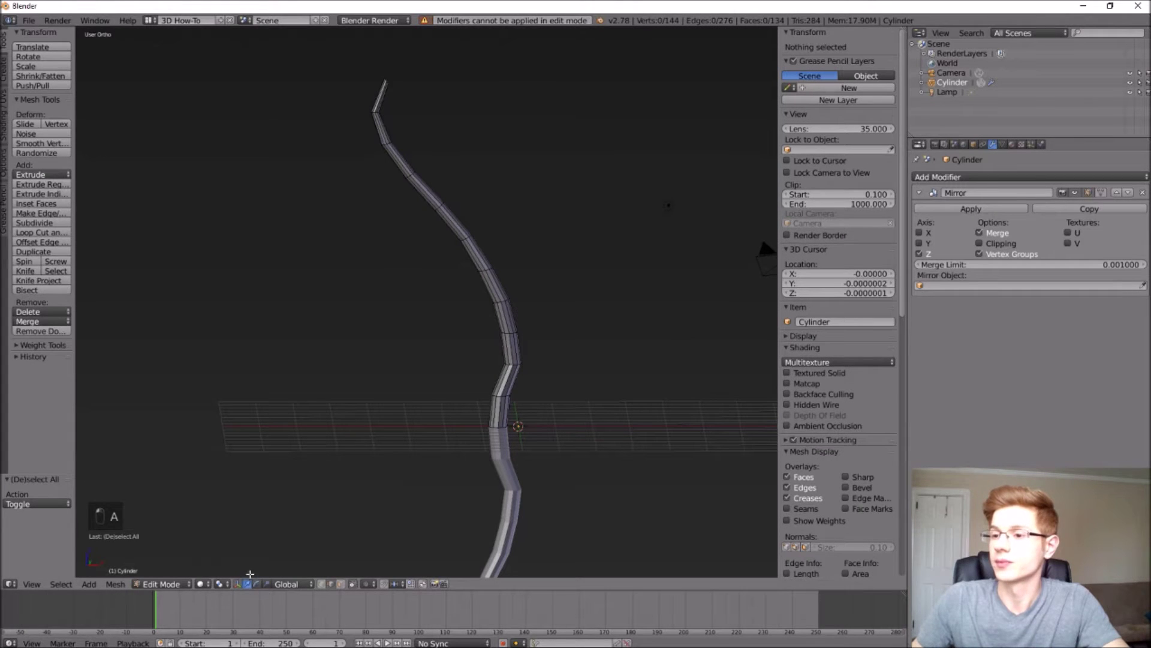
pyautogui.click(160, 591)
pyautogui.click(162, 577)
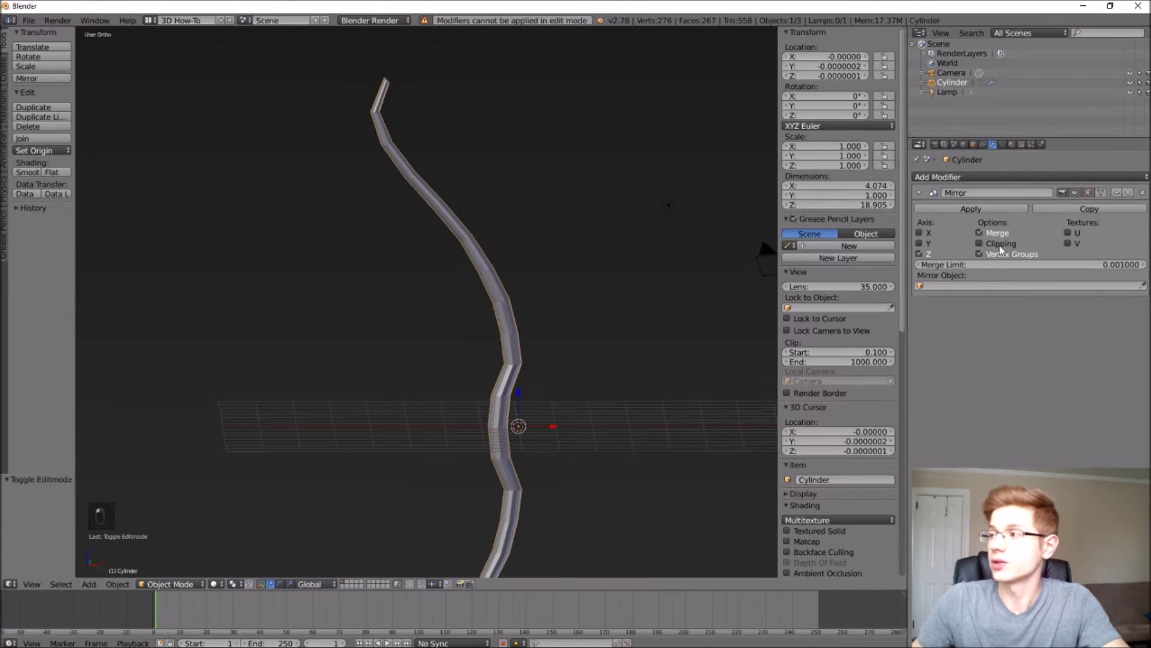
pyautogui.click(962, 208)
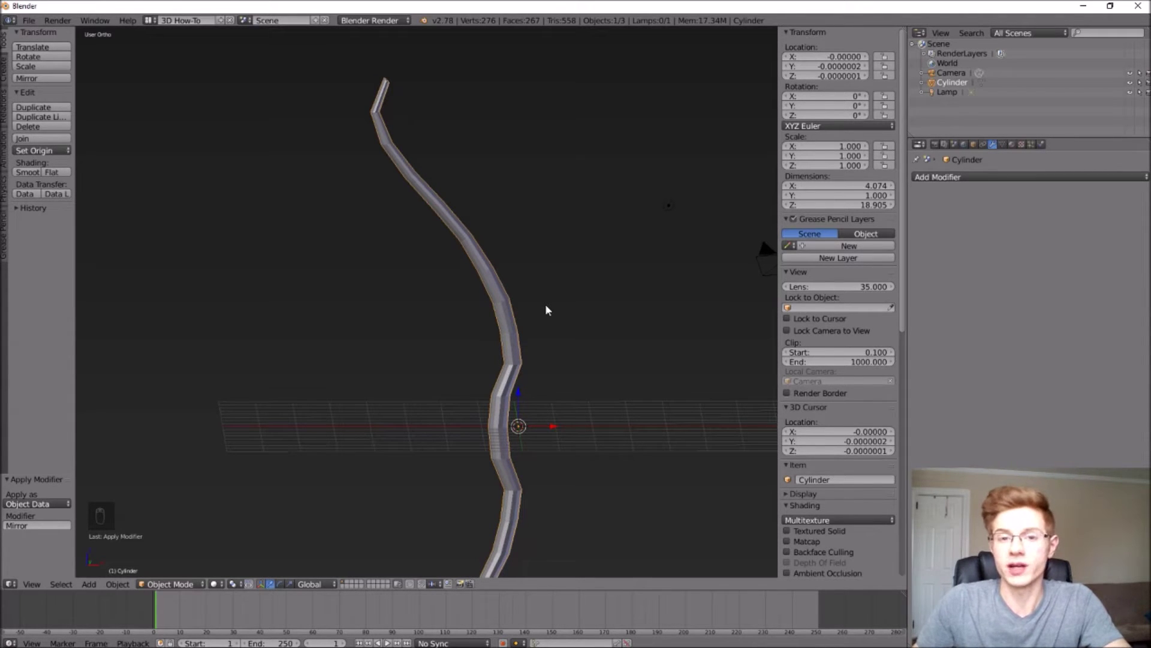
pyautogui.click(89, 584)
# - Add a cube and slide it along Y so it sits beside the bow
pyautogui.moveTo(92, 571)
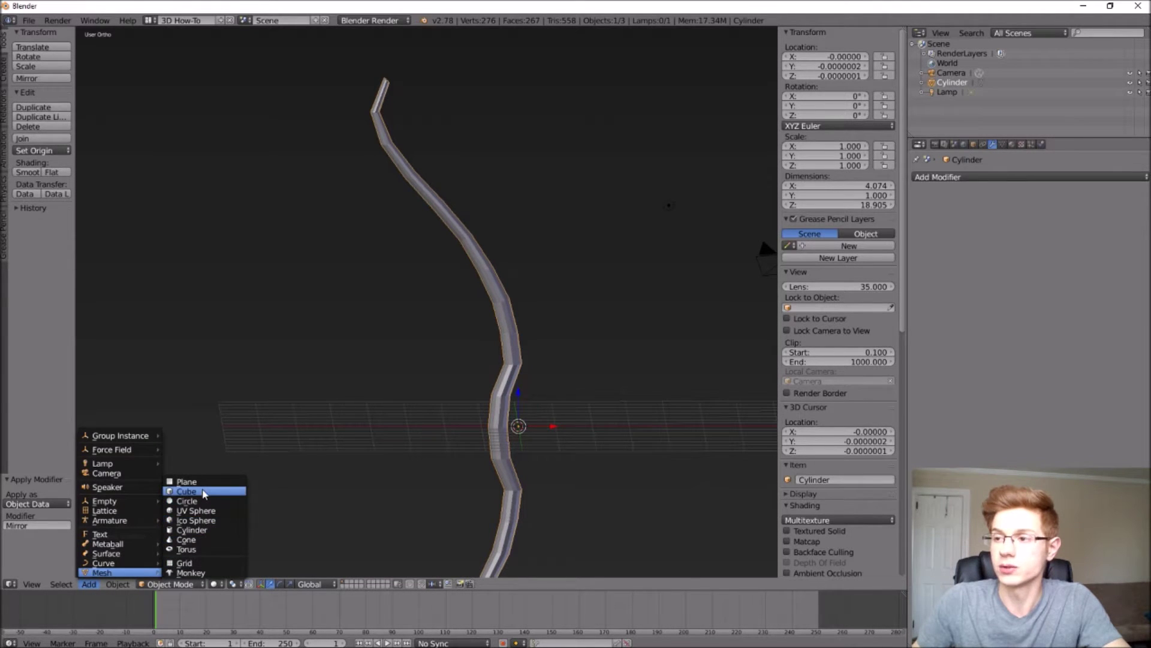
pyautogui.click(185, 491)
pyautogui.moveTo(401, 434)
pyautogui.mouseDown(button='middle')
pyautogui.moveTo(450, 431)
pyautogui.moveTo(398, 431)
pyautogui.moveTo(419, 434)
pyautogui.mouseUp(button='middle')
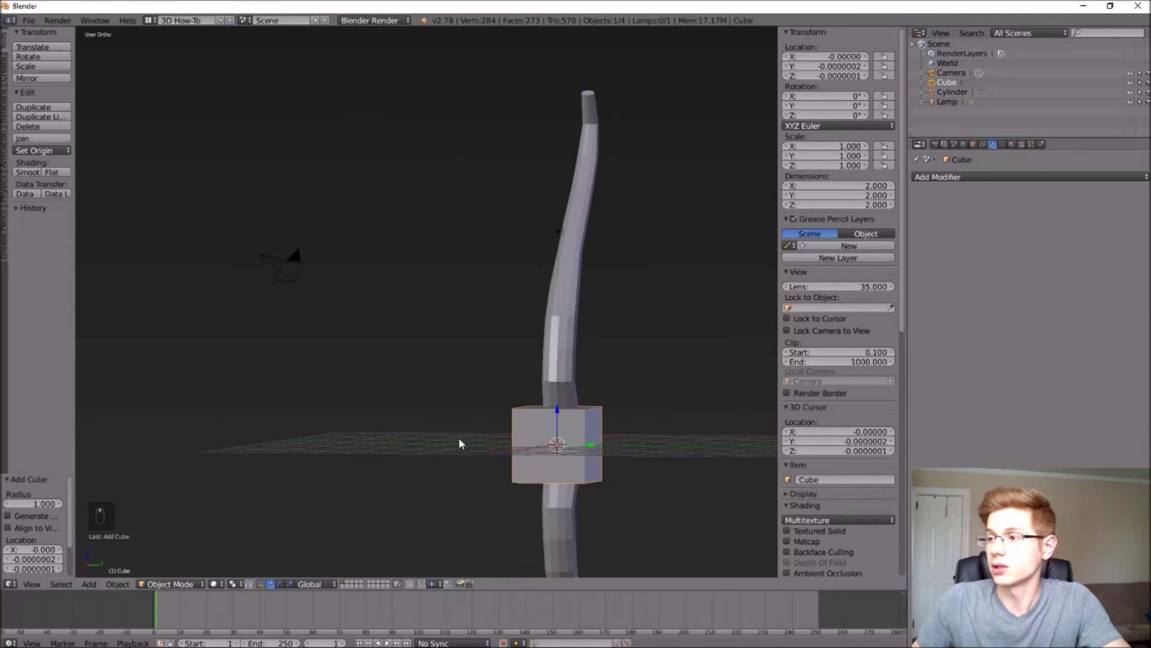
pyautogui.moveTo(591, 448); pyautogui.dragTo(692, 449)
pyautogui.moveTo(703, 451); pyautogui.dragTo(295, 422, button='middle')
pyautogui.moveTo(123, 432); pyautogui.dragTo(151, 430)
pyautogui.moveTo(207, 413); pyautogui.dragTo(207, 411, button='middle')
pyautogui.click(190, 584)
# - Slant the cube's top edge along Y, then move the cube toward the bow and raise it along Z
pyautogui.click(171, 562)
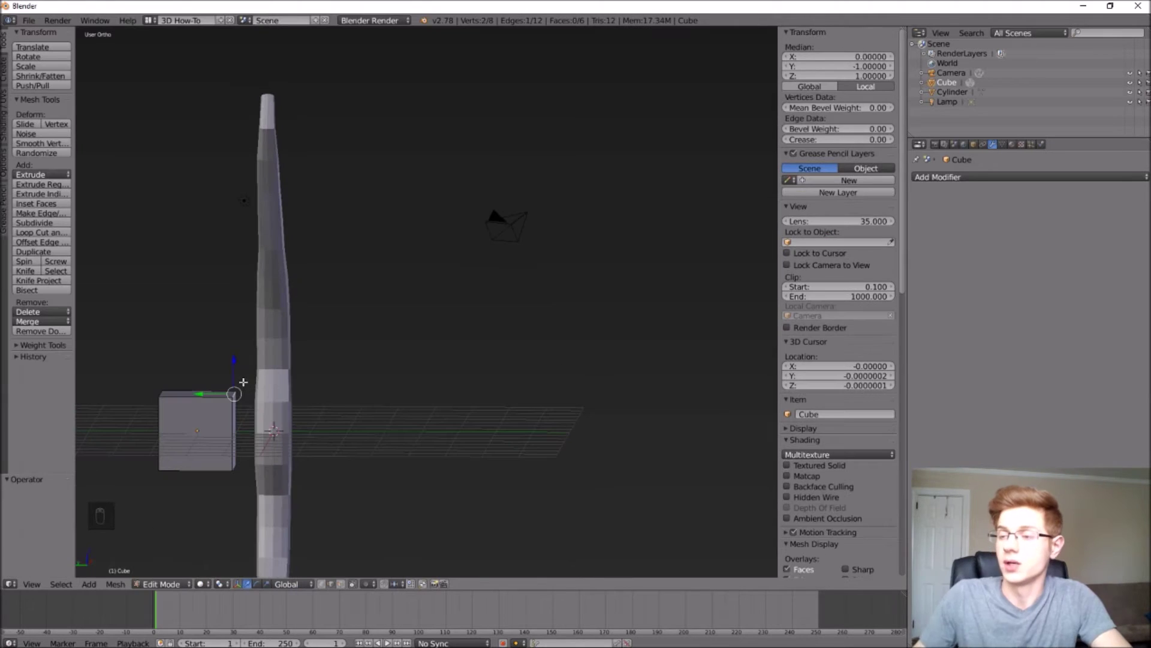
pyautogui.moveTo(208, 395); pyautogui.dragTo(208, 407)
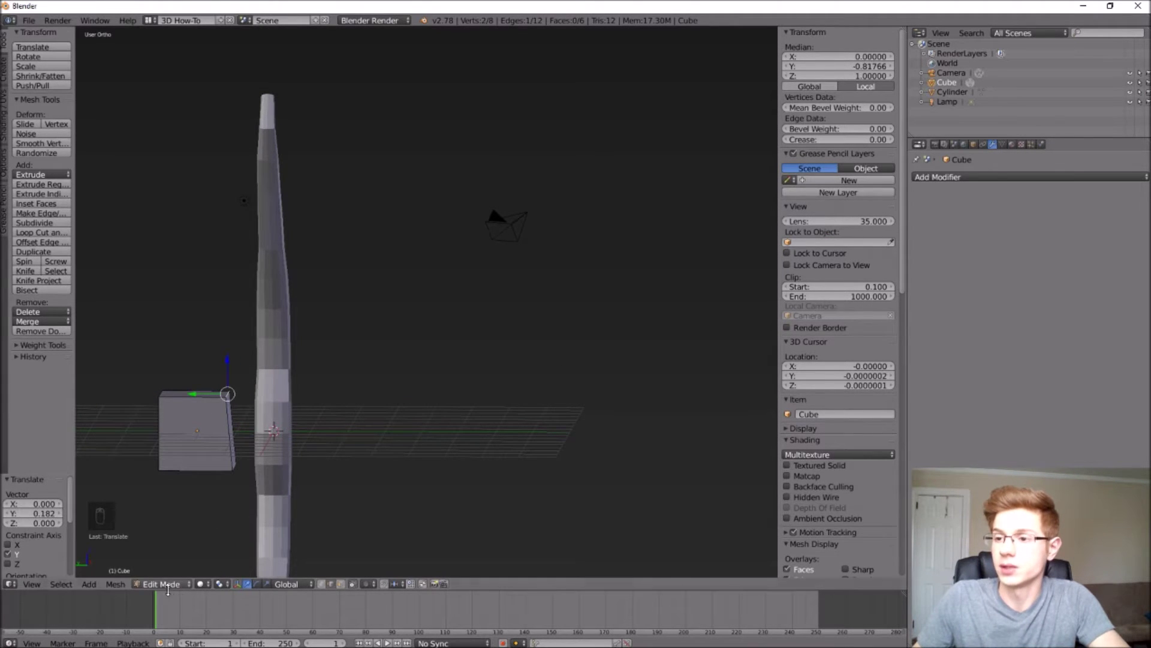
pyautogui.click(173, 584)
pyautogui.click(170, 572)
pyautogui.moveTo(169, 432); pyautogui.dragTo(217, 434)
pyautogui.moveTo(217, 435); pyautogui.dragTo(640, 424, button='middle')
pyautogui.moveTo(635, 411); pyautogui.dragTo(638, 384)
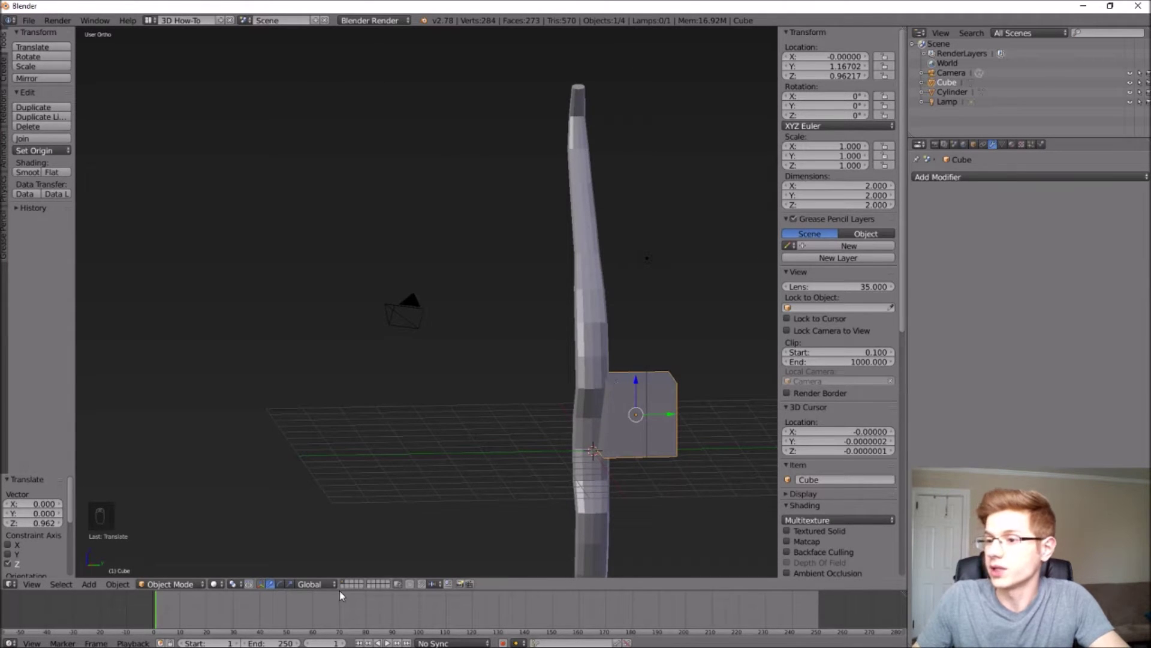
# - Slide the top and bottom edges along Y to form a 2.169-deep wedge, then return to Object Mode
pyautogui.click(167, 583)
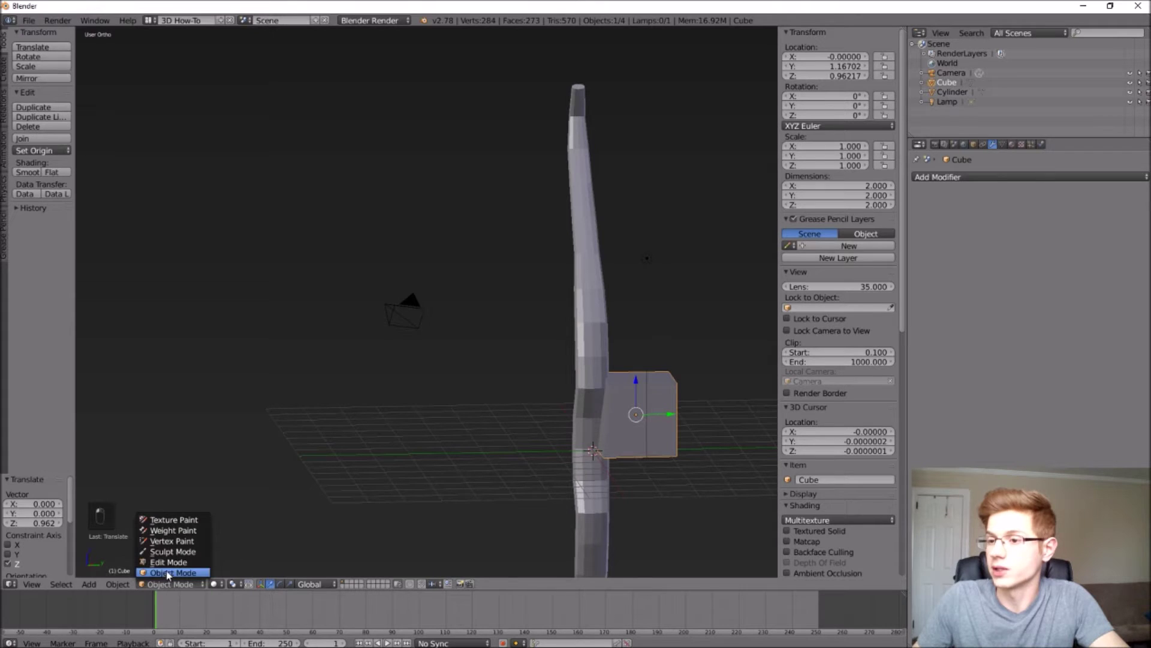
pyautogui.click(171, 566)
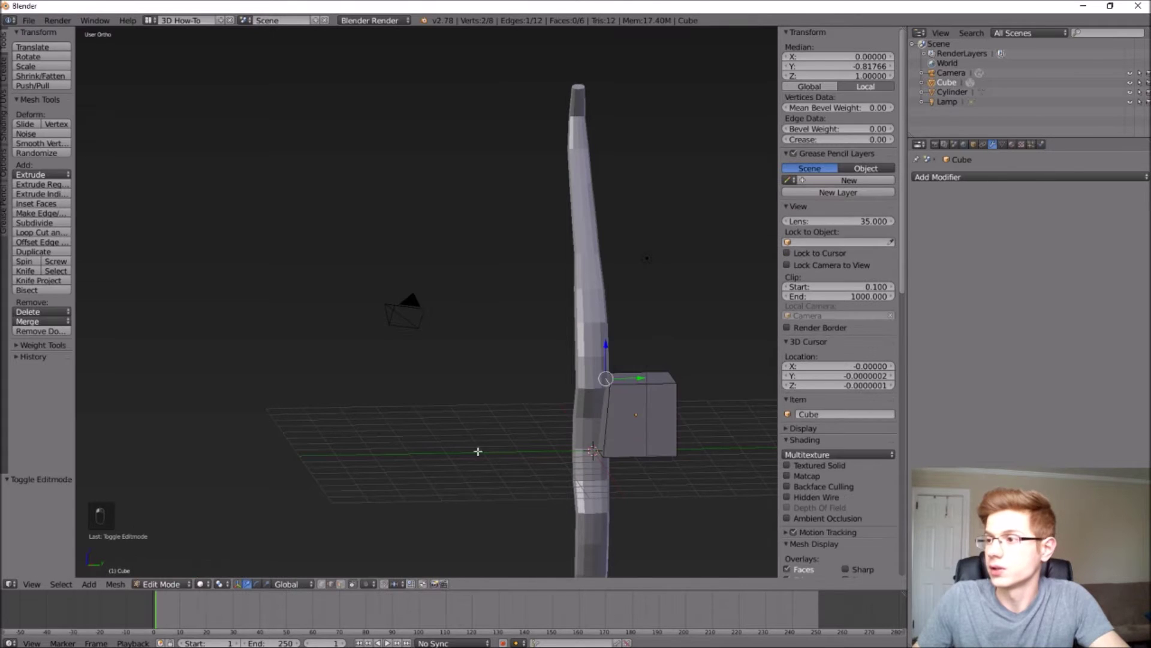
pyautogui.moveTo(642, 376); pyautogui.dragTo(650, 377)
pyautogui.moveTo(629, 424); pyautogui.dragTo(583, 459, button='middle')
pyautogui.rightClick(594, 448)
pyautogui.rightClick(588, 450)
pyautogui.press('g')
pyautogui.press('y')
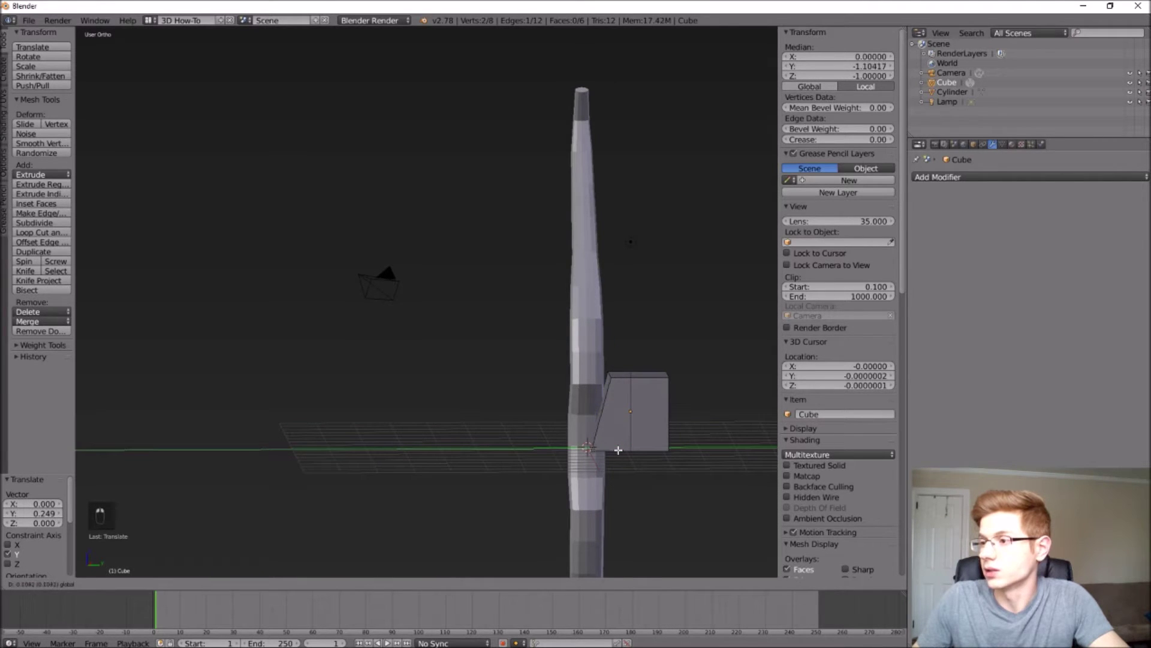
pyautogui.click(616, 449)
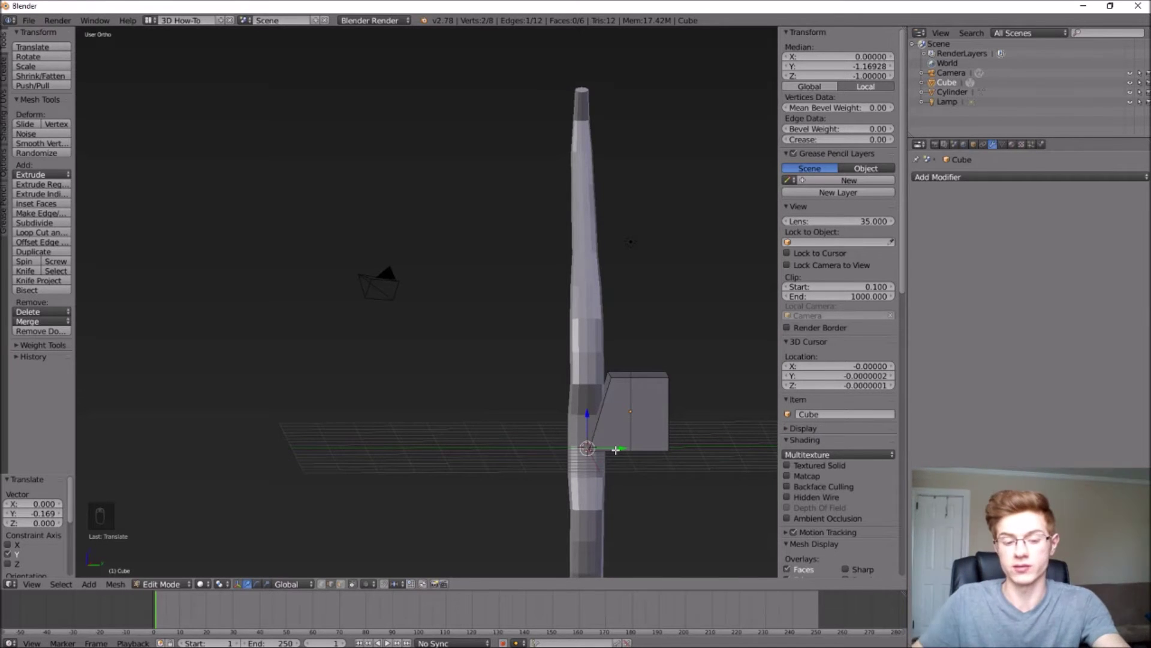
pyautogui.moveTo(617, 470); pyautogui.dragTo(500, 442, button='middle')
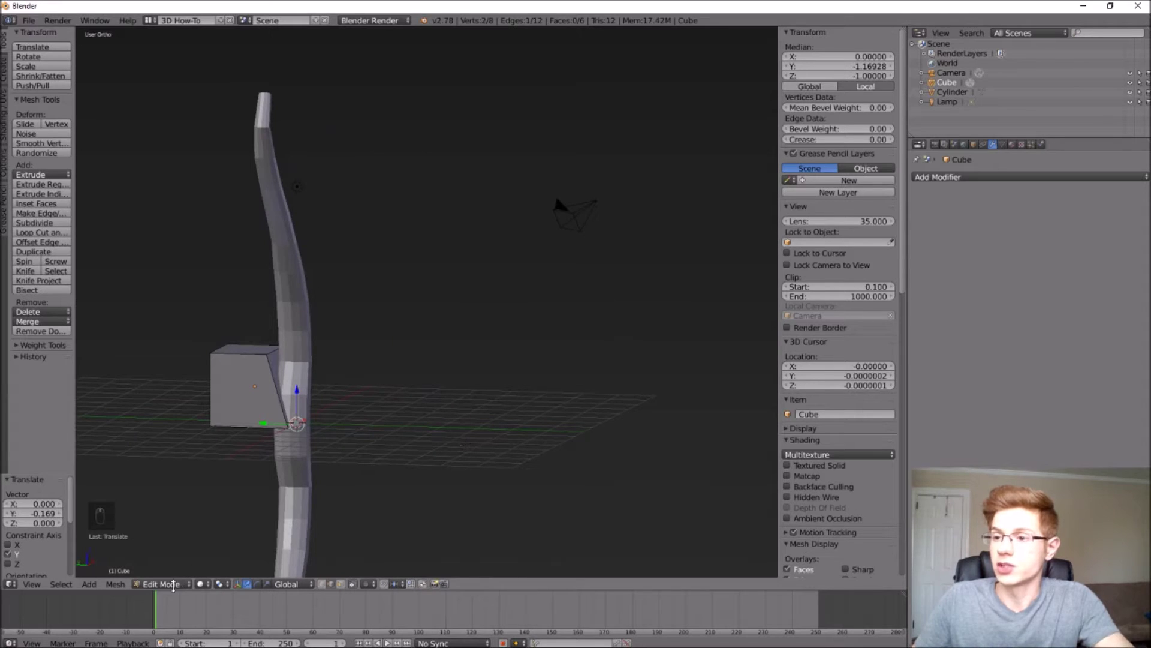
pyautogui.click(174, 586)
pyautogui.click(171, 572)
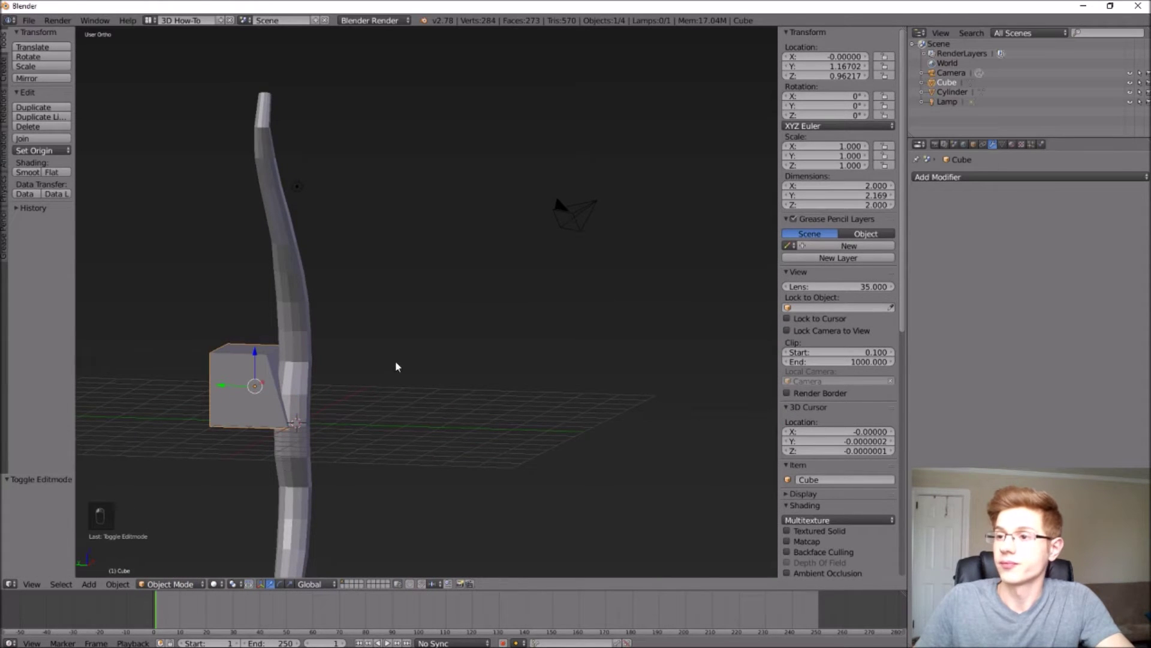
# - Rename the Cylinder object to 'Bow' in the Outliner
pyautogui.doubleClick(952, 92)
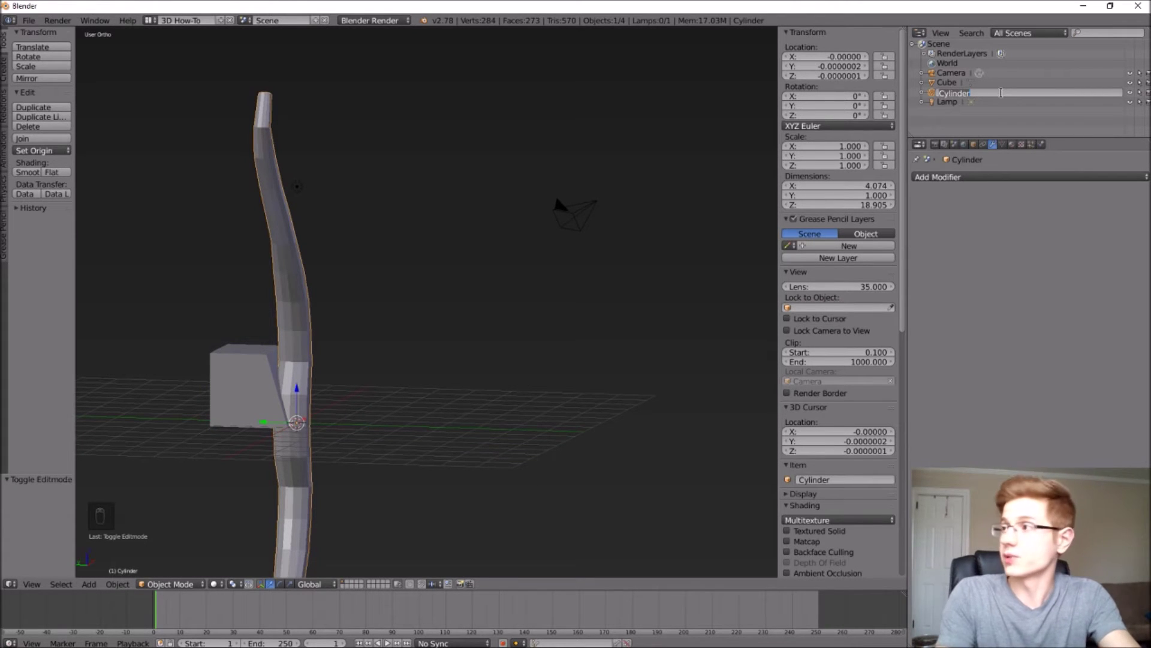
pyautogui.write('Bow')
pyautogui.press('Return')
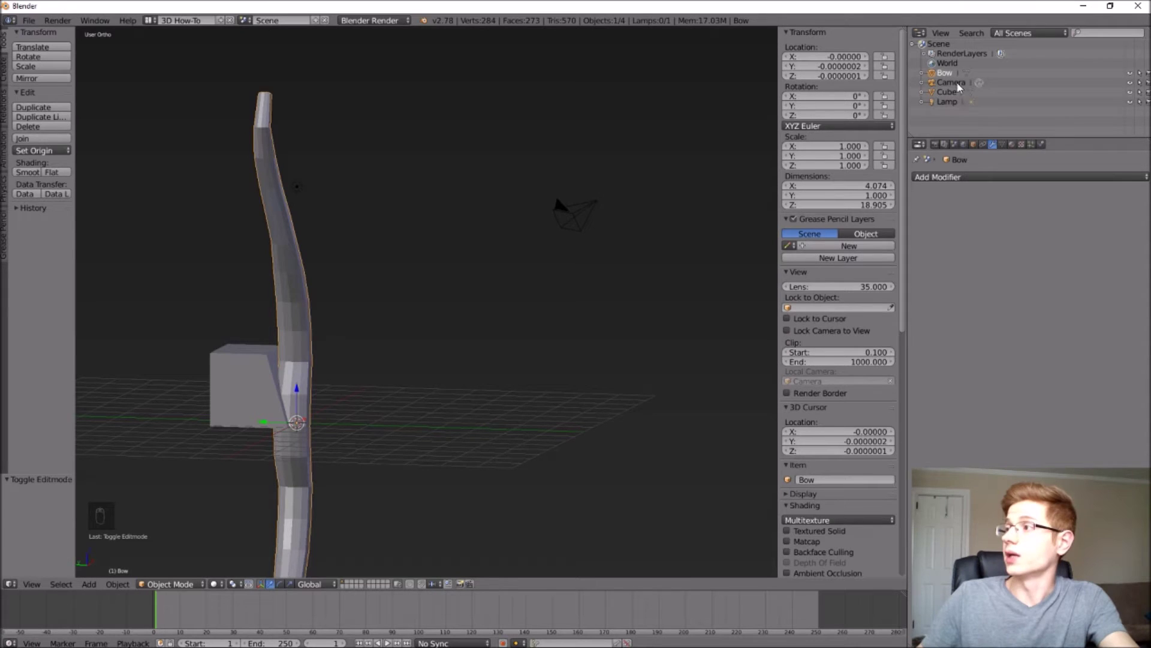
# - Rename the Cube to 'Arrow Shelf', fixing a typo, then select the bow
pyautogui.doubleClick(953, 92)
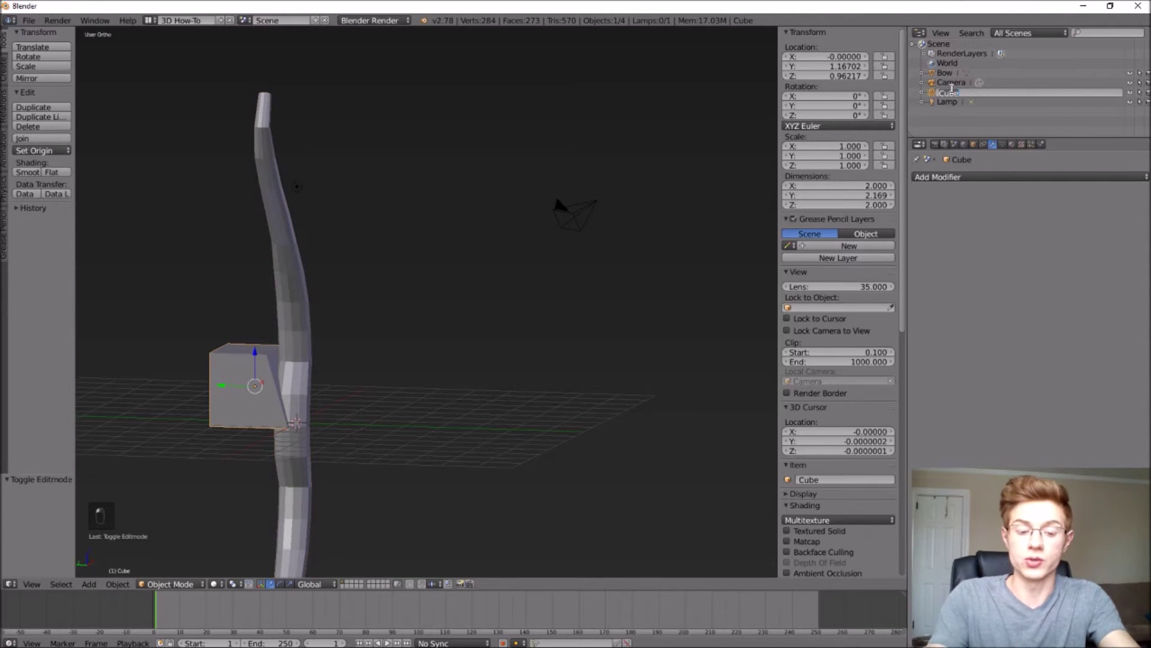
pyautogui.write('Arro')
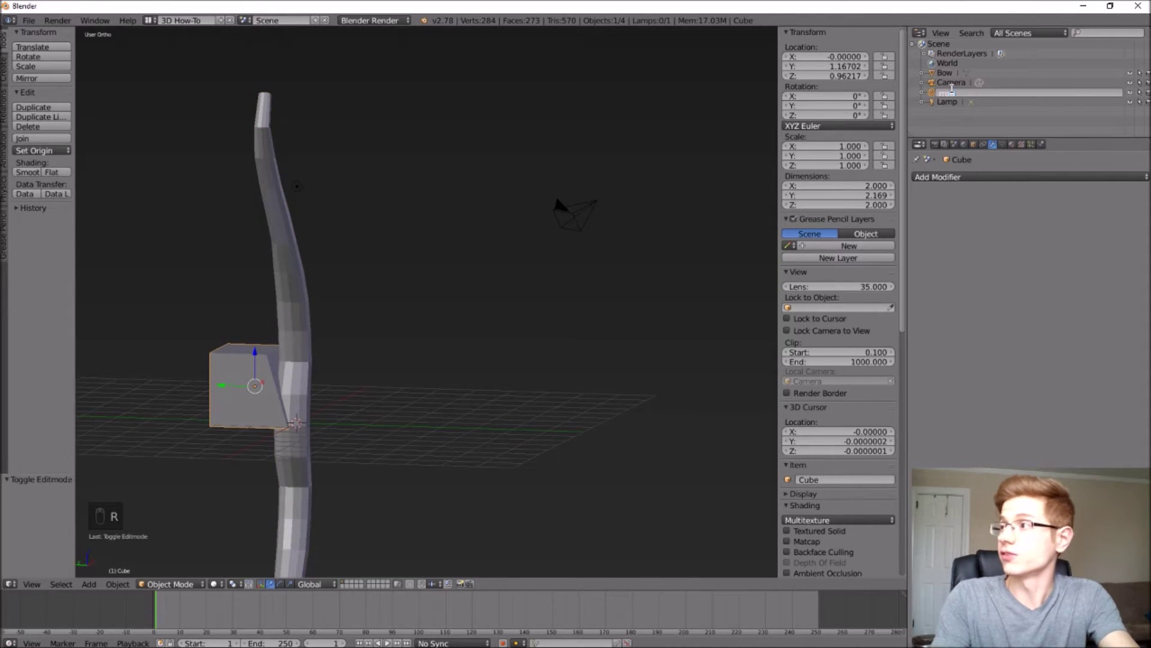
pyautogui.press('BackSpace')
pyautogui.press('BackSpace')
pyautogui.press('BackSpace')
pyautogui.write('Arrow Shel')
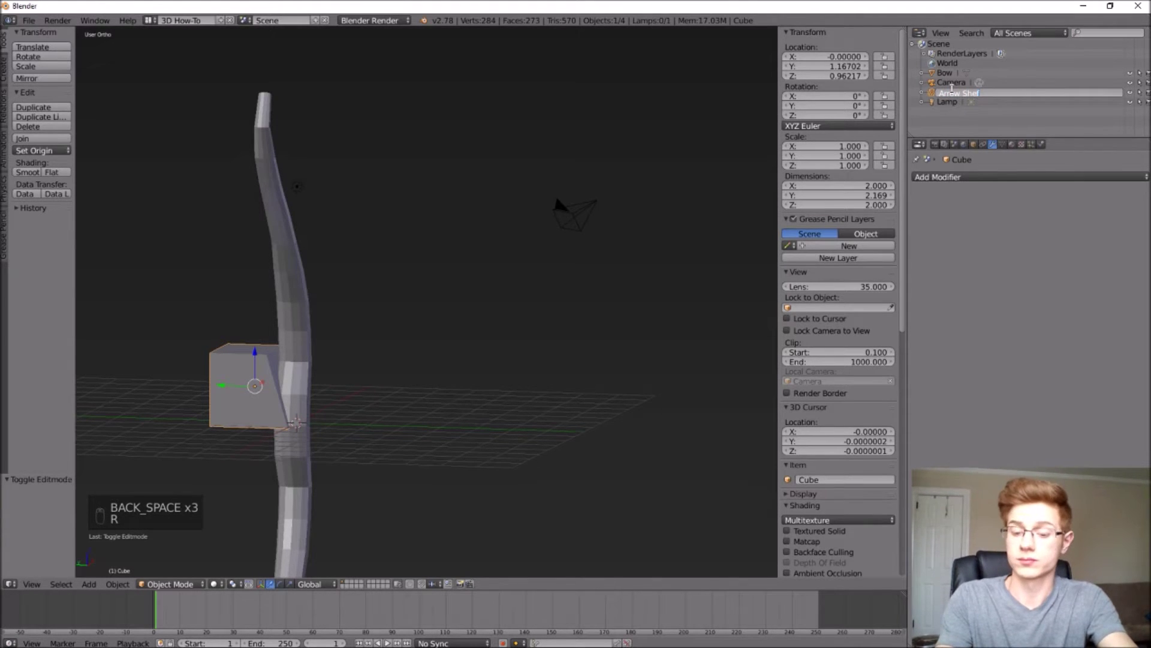
pyautogui.write('f')
pyautogui.press('Return')
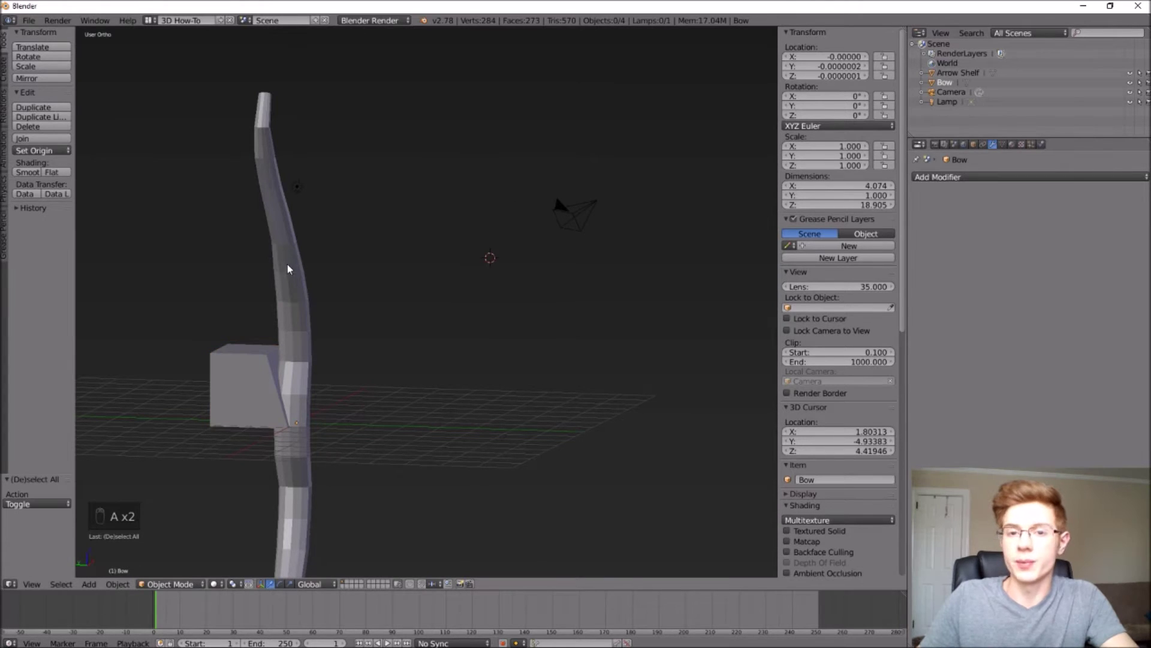
pyautogui.rightClick(289, 269)
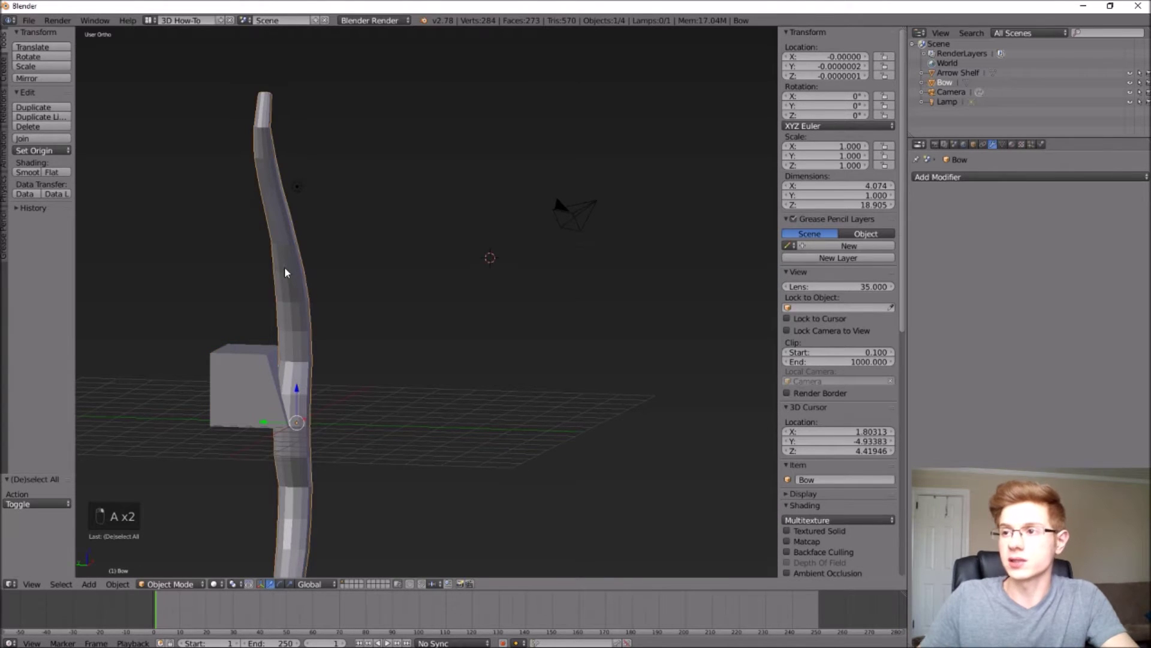
# - Add a Boolean modifier to the Bow with Arrow Shelf as object, Difference operation, and apply it
pyautogui.click(941, 178)
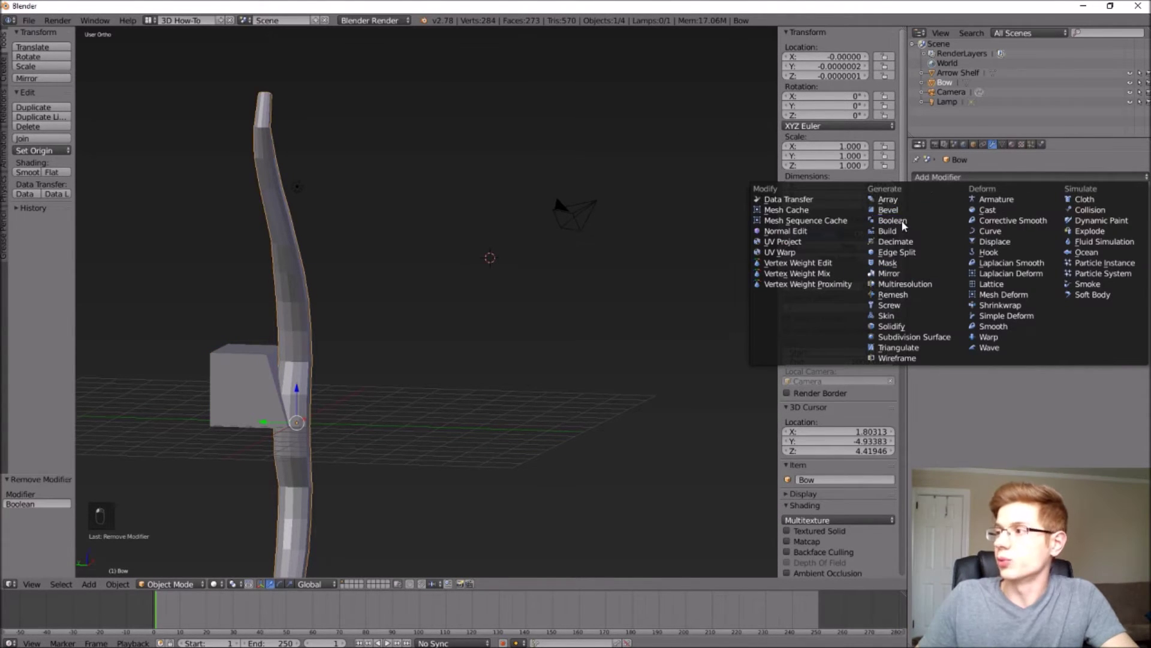
pyautogui.click(902, 223)
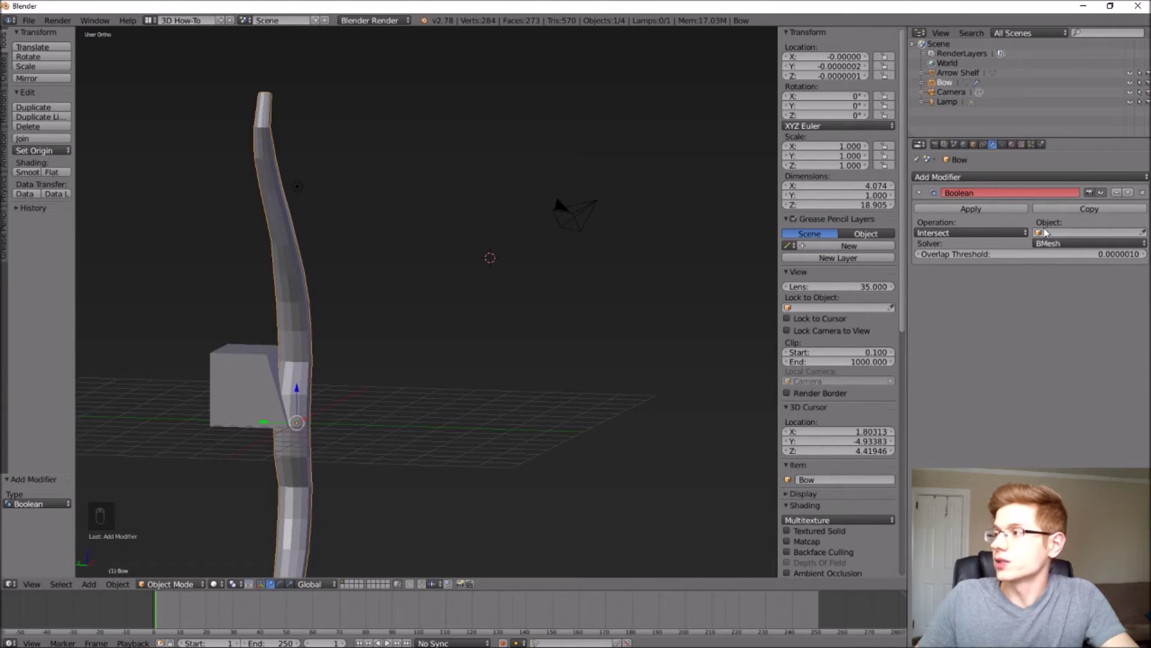
pyautogui.click(1070, 233)
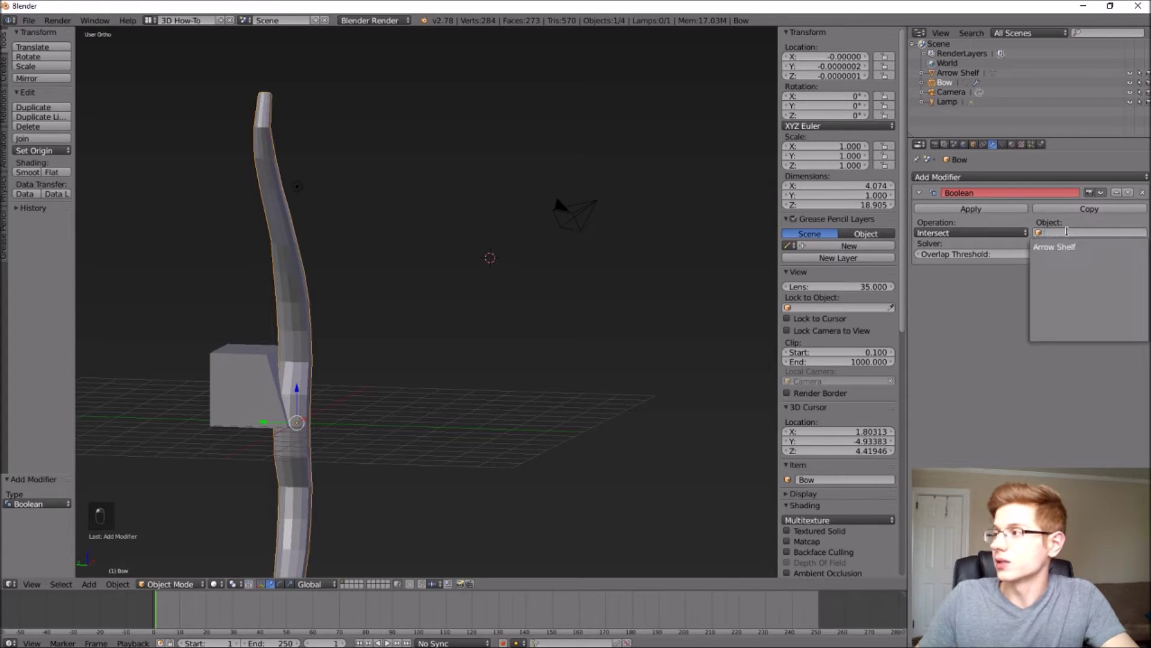
pyautogui.click(1069, 250)
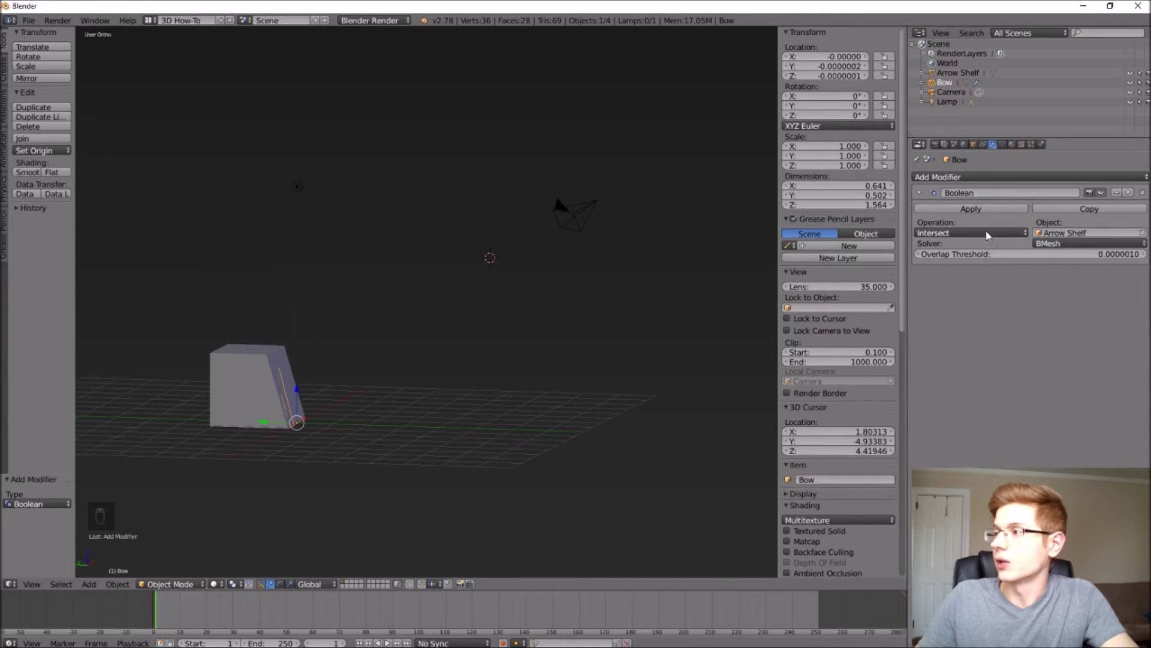
pyautogui.click(988, 235)
pyautogui.click(964, 204)
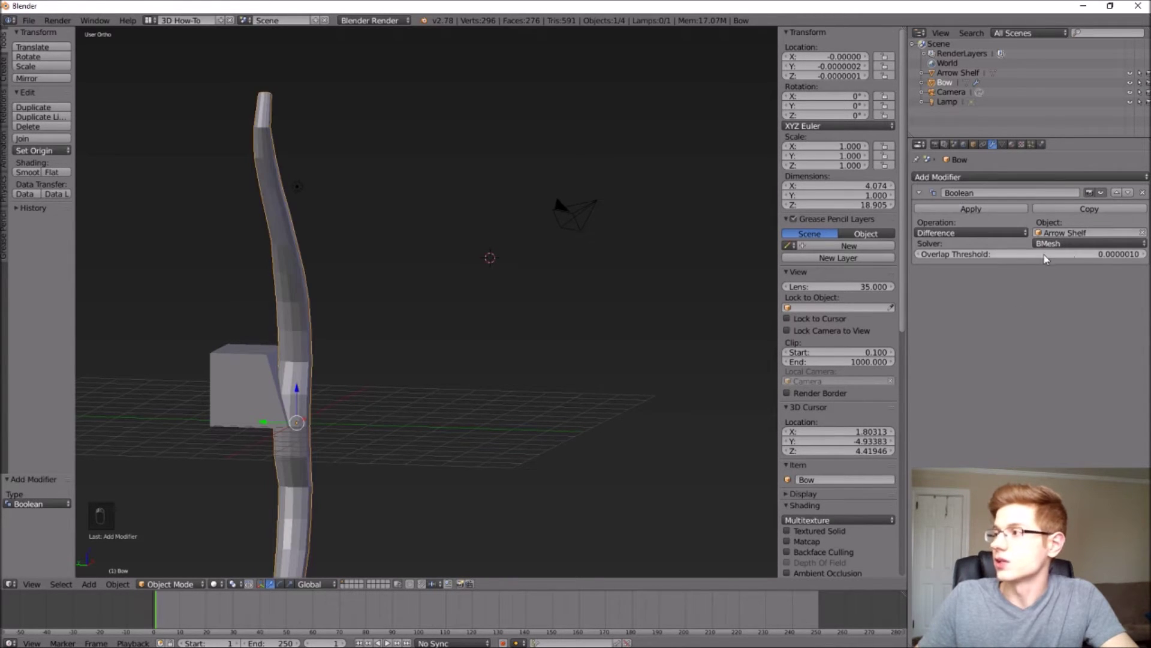
pyautogui.click(971, 209)
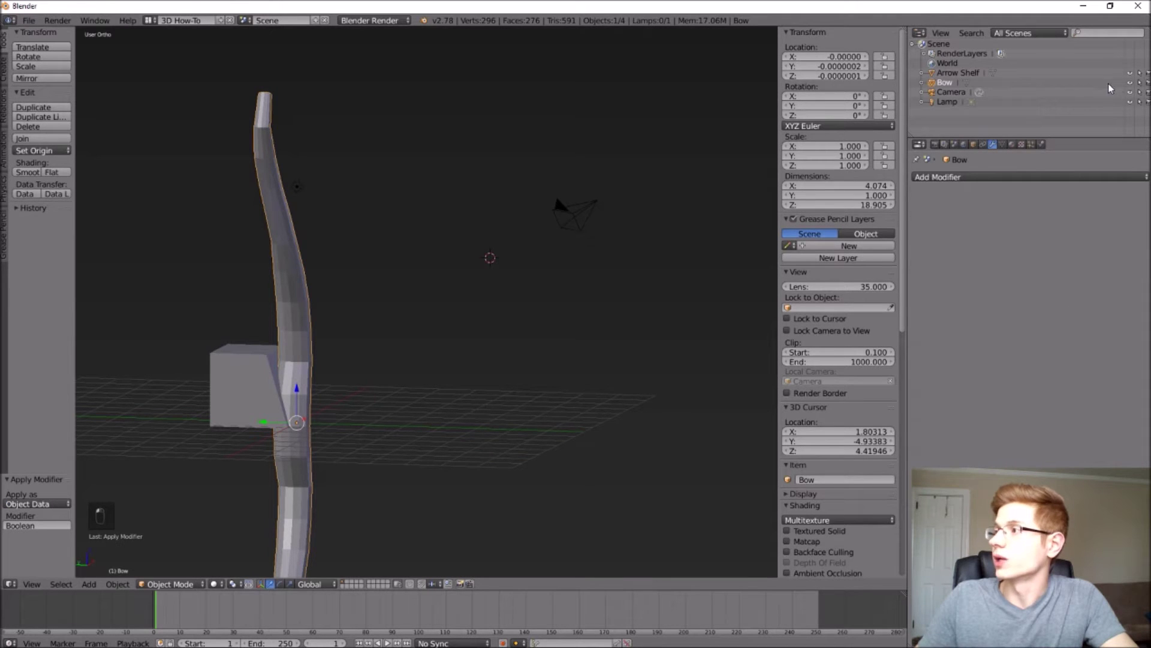
# - Hide the Arrow Shelf cube and inspect the carved notch in the bow
pyautogui.click(1131, 72)
pyautogui.moveTo(448, 336); pyautogui.dragTo(514, 352, button='middle')
pyautogui.scroll(4, 261, 449)
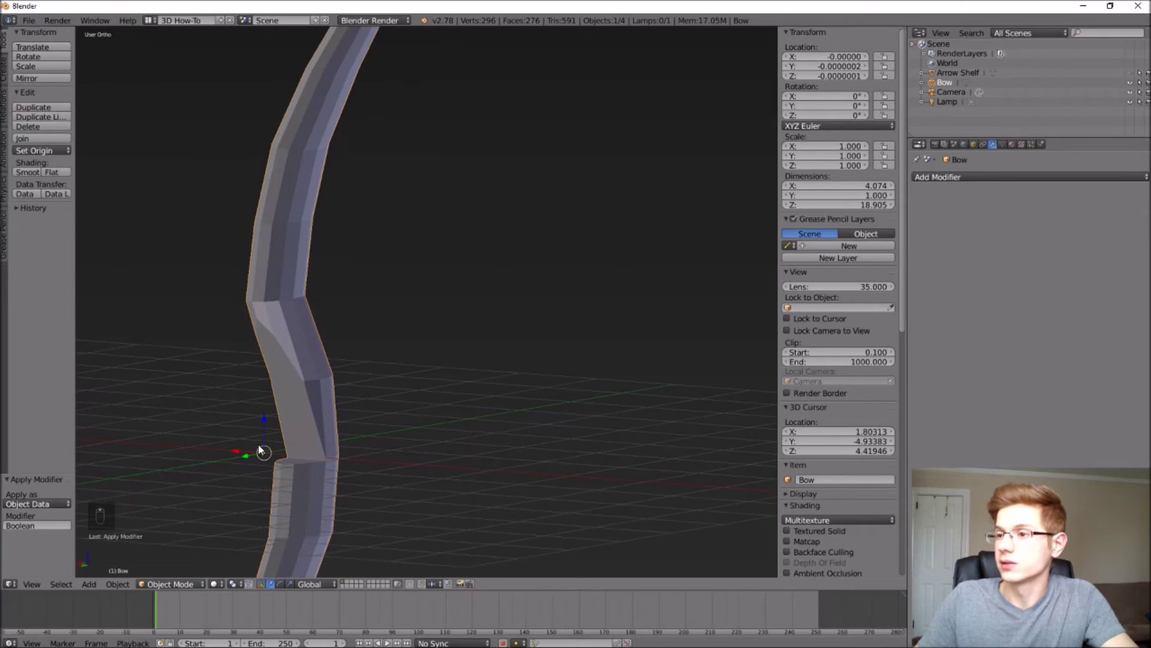
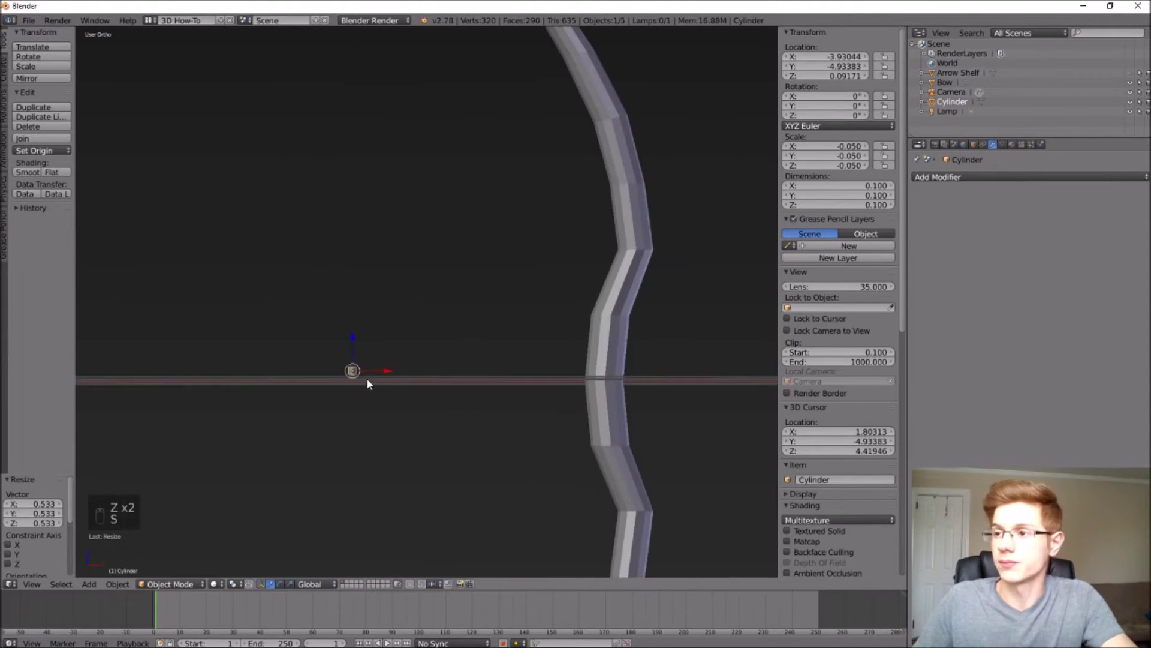
# - Orbit the view around the new thin cylinder standing beside the bow
pyautogui.moveTo(367, 384); pyautogui.dragTo(344, 393, button='middle')
# - Undo an accidental stretch and set the string cylinder's Y location to 0
pyautogui.press('s')
pyautogui.press('z')
pyautogui.click(383, 202)
pyautogui.moveTo(382, 203); pyautogui.dragTo(426, 269, button='middle')
pyautogui.press('Escape')
pyautogui.press('Escape')
pyautogui.hotkey('ctrl', 'z')
pyautogui.doubleClick(842, 66)
pyautogui.write('0')
pyautogui.press('Return')
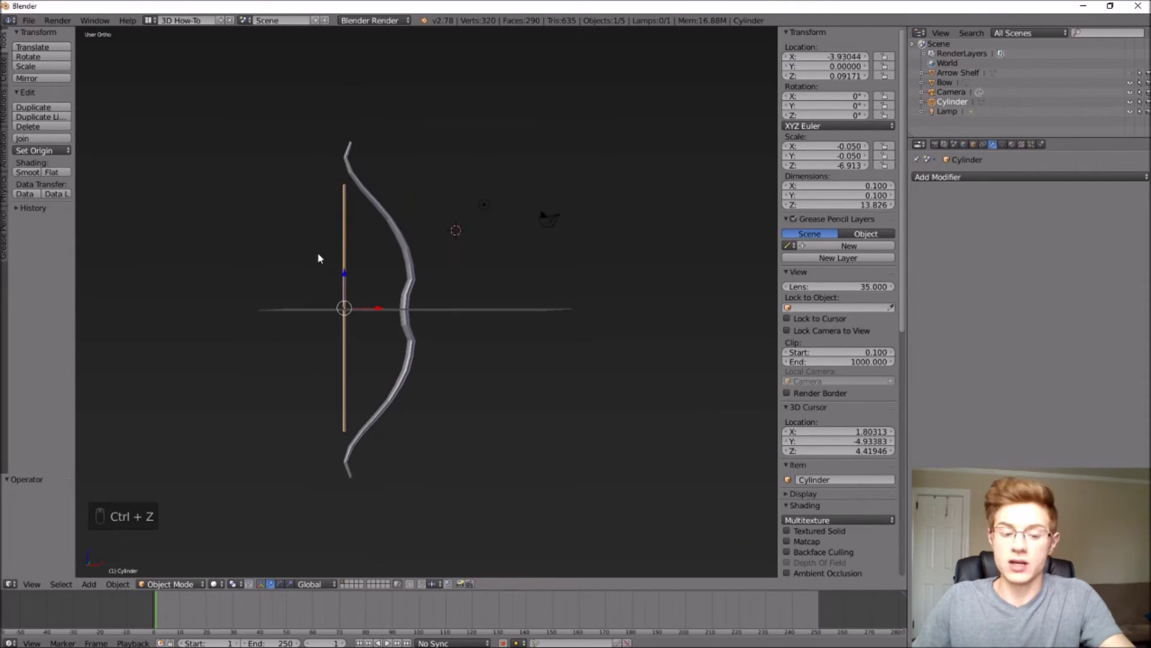
# - Stretch the string along Z to 16.806 units, shift it to X −3.803 between the tips, and deselect
pyautogui.press('s')
pyautogui.press('z')
pyautogui.moveTo(379, 308); pyautogui.dragTo(374, 306)
pyautogui.scroll(-2, 384, 318)
pyautogui.keyDown('shift'); pyautogui.moveTo(384, 320); pyautogui.dragTo(441, 419, button='middle'); pyautogui.keyUp('shift')
pyautogui.scroll(9, 335, 386)
pyautogui.scroll(10, 334, 380)
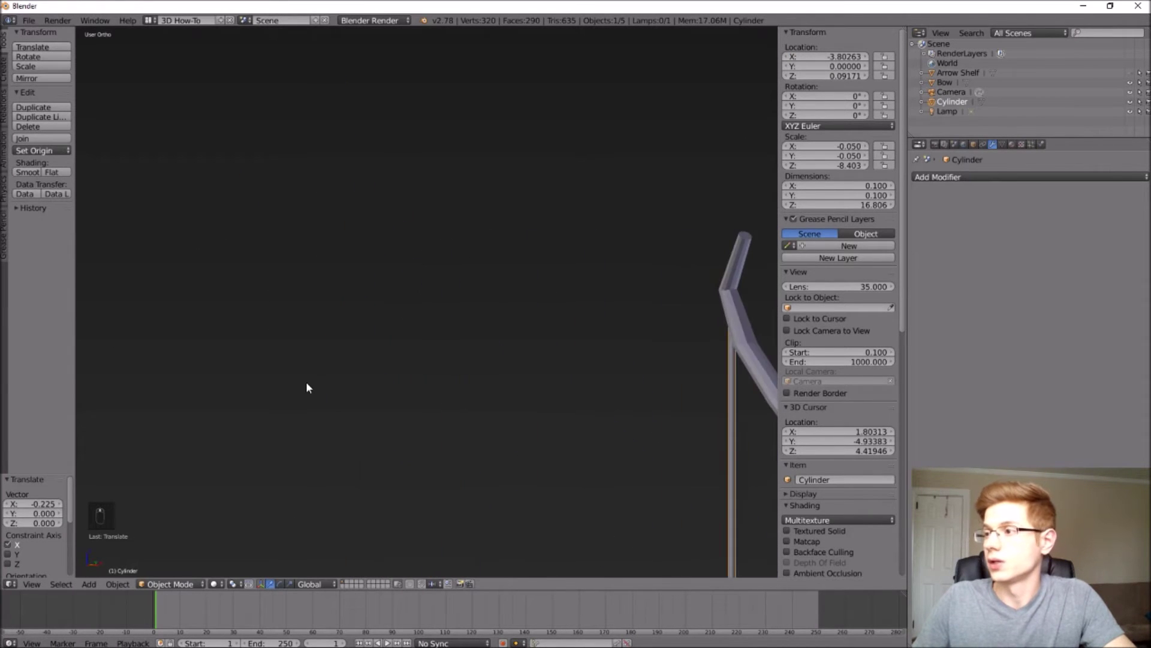
pyautogui.scroll(-6, 395, 378)
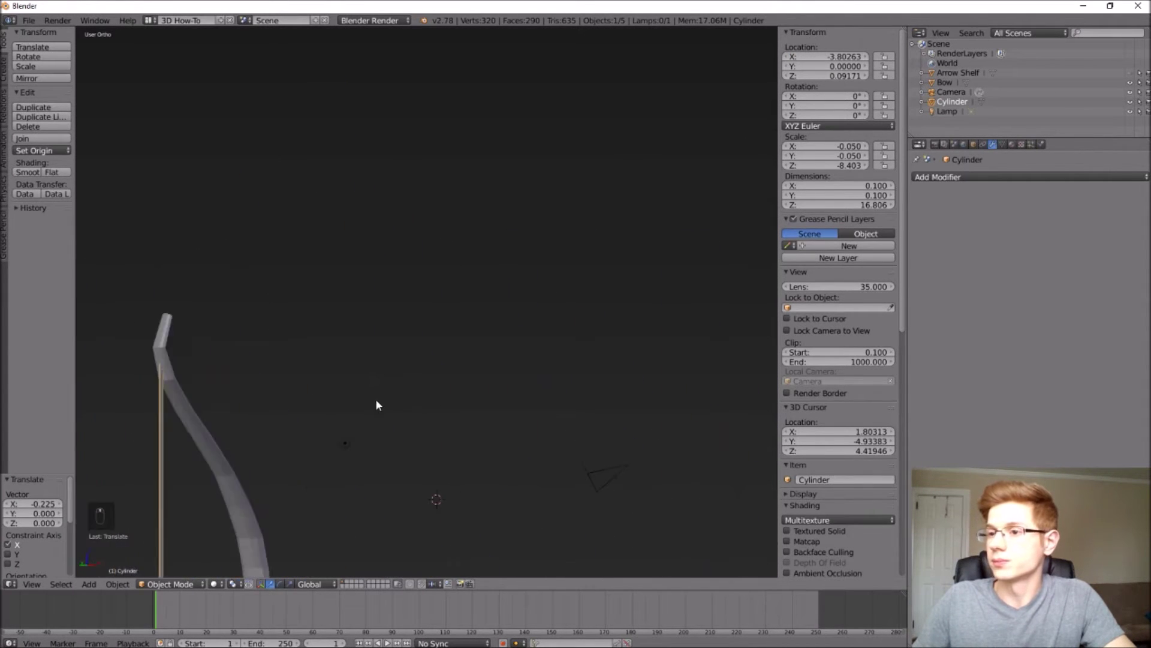
pyautogui.moveTo(275, 410); pyautogui.dragTo(336, 395, button='middle')
pyautogui.keyDown('shift'); pyautogui.moveTo(336, 396); pyautogui.dragTo(407, 205, button='middle'); pyautogui.keyUp('shift')
pyautogui.press('a')
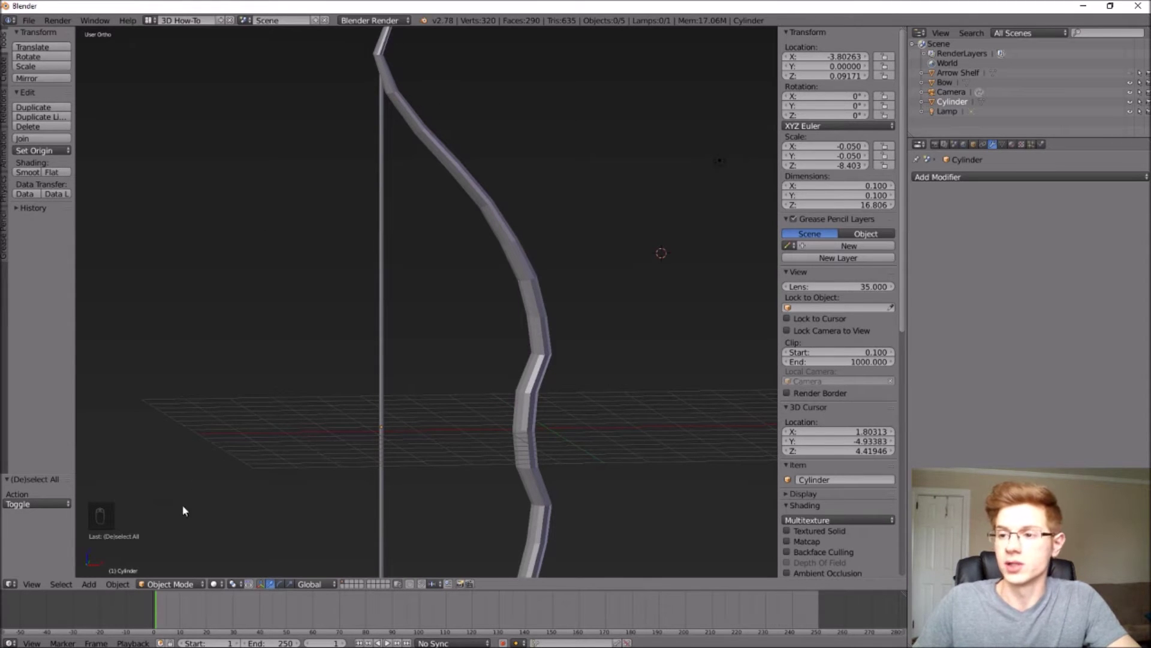
# - Add a torus and shrink it to a small ring
pyautogui.click(89, 584)
pyautogui.moveTo(99, 574)
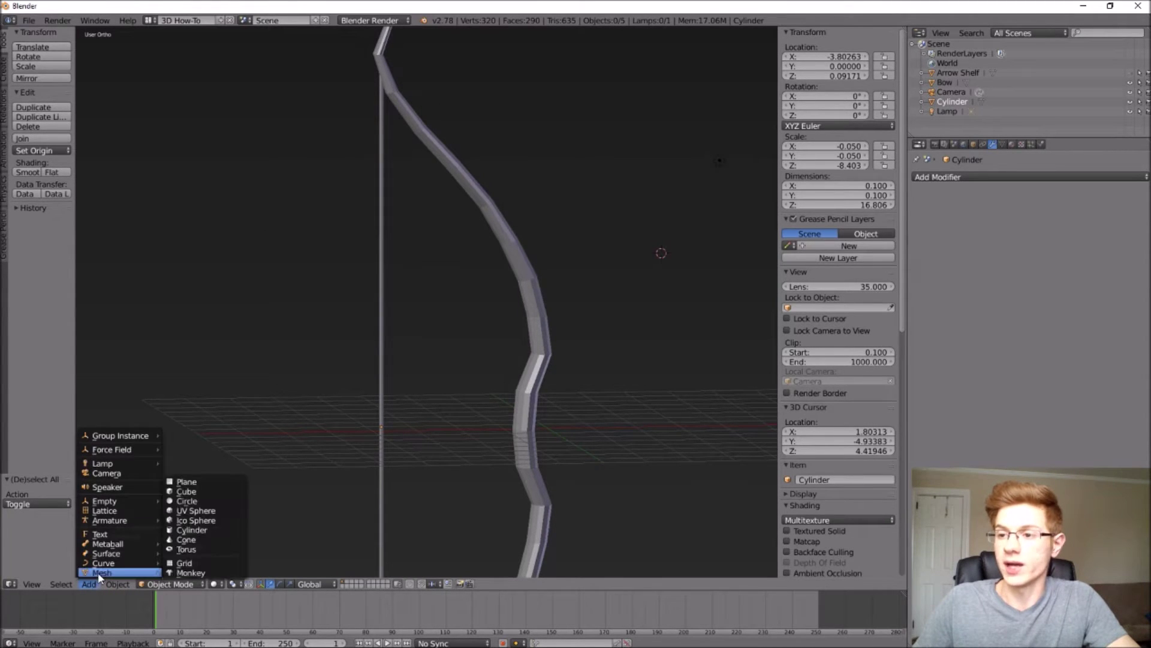
pyautogui.click(187, 549)
pyautogui.press('s')
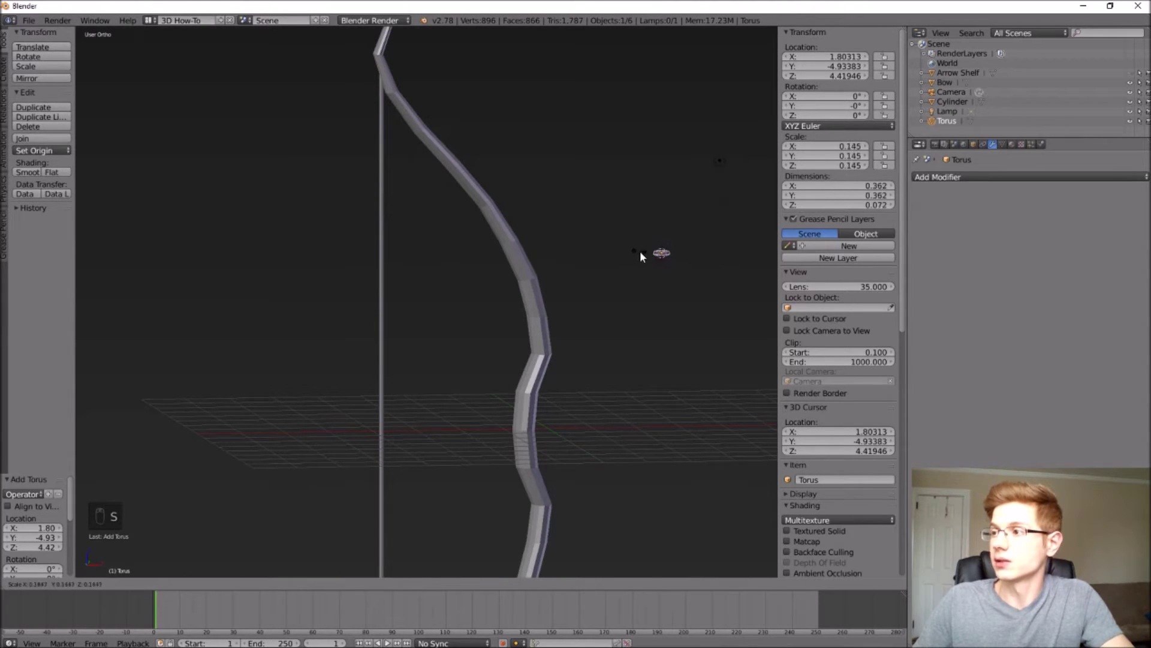
pyautogui.click(645, 250)
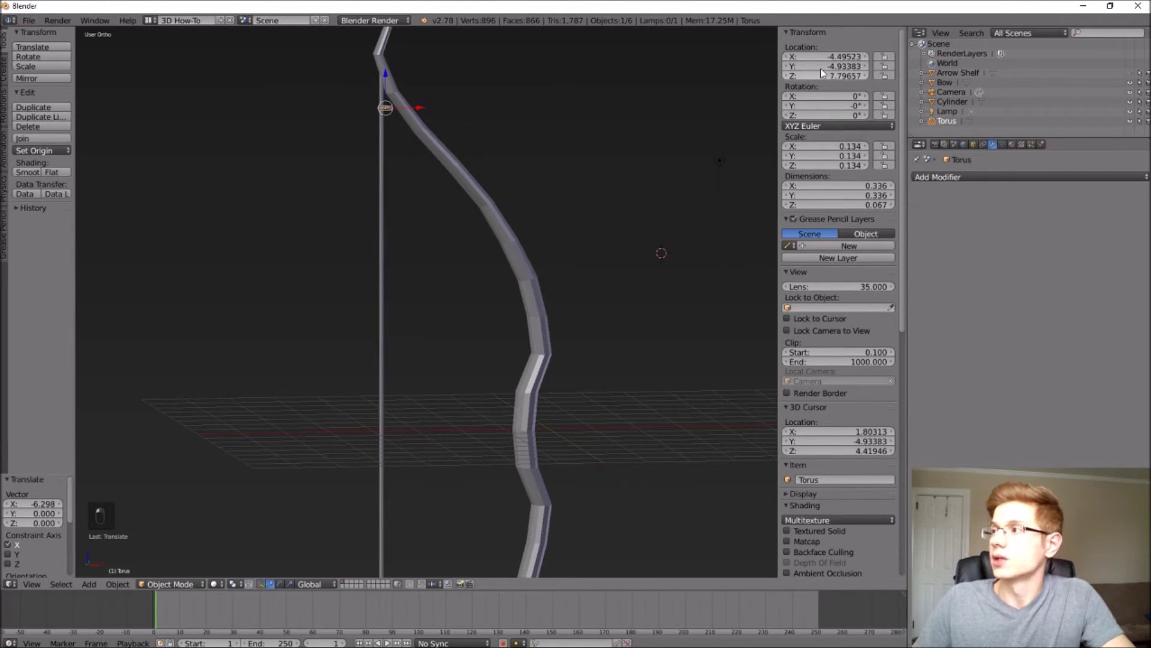
# - Move the ring onto the string's top at the bow tip, tilted −53.447° on Y
pyautogui.moveTo(387, 75); pyautogui.dragTo(387, 36)
pyautogui.moveTo(418, 68); pyautogui.dragTo(417, 67)
pyautogui.moveTo(442, 73); pyautogui.dragTo(419, 75, button='middle')
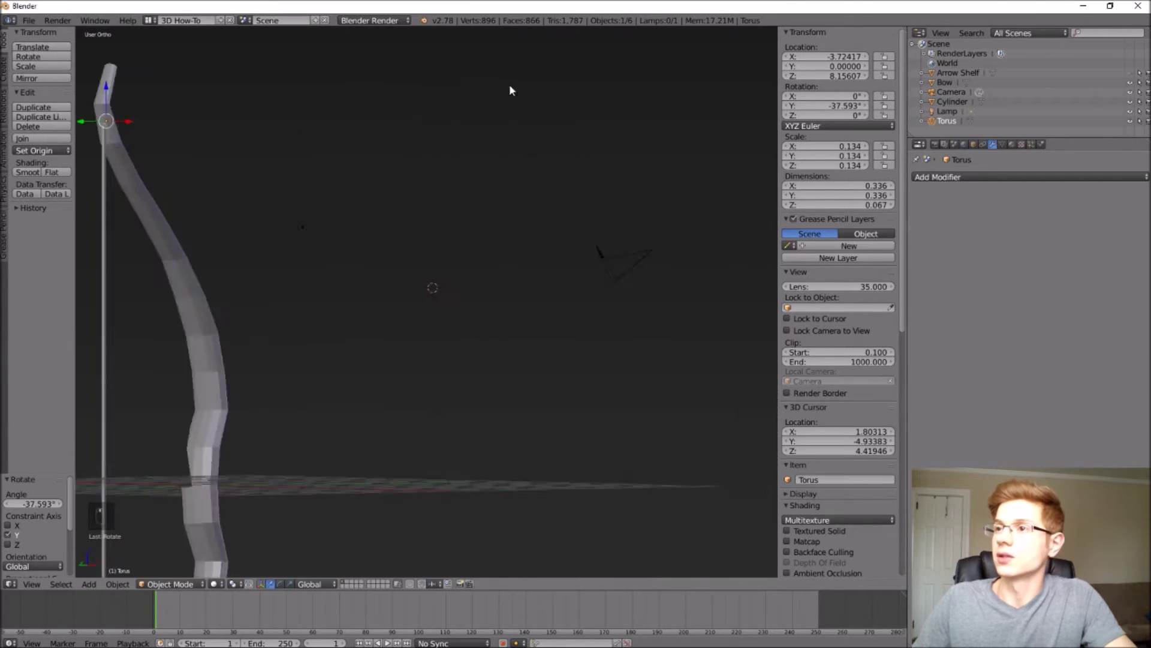
pyautogui.scroll(4, 509, 84)
pyautogui.keyDown('shift'); pyautogui.moveTo(210, 53); pyautogui.dragTo(355, 68, button='middle'); pyautogui.keyUp('shift')
pyautogui.press('g')
pyautogui.press('x')
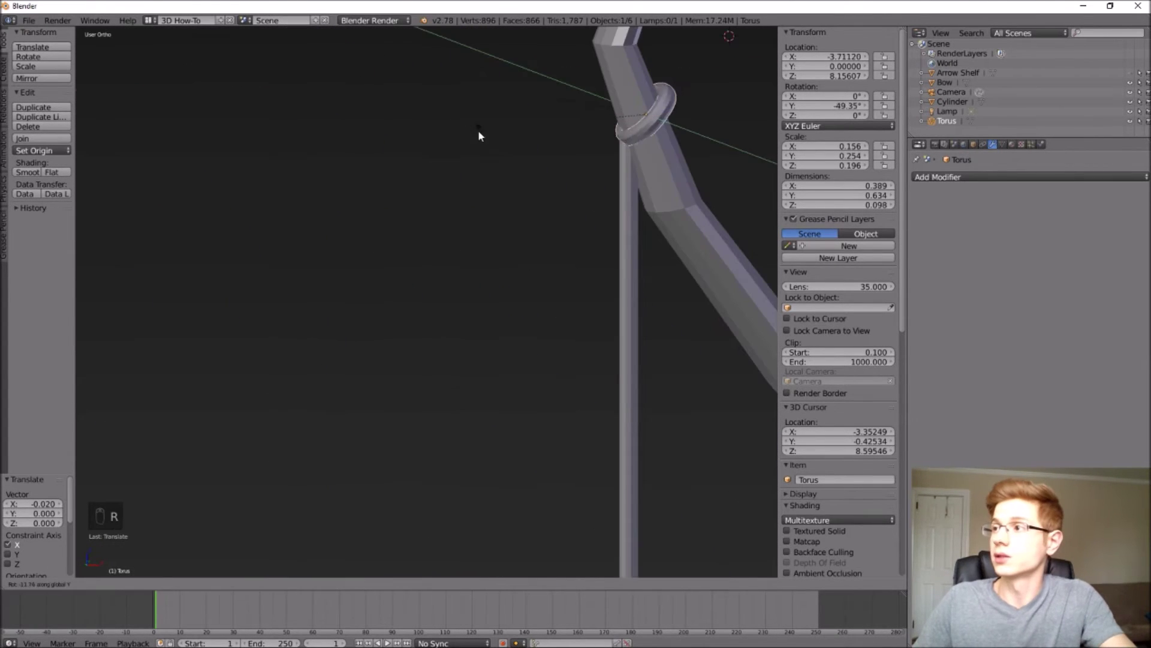
pyautogui.press('g')
pyautogui.press('x')
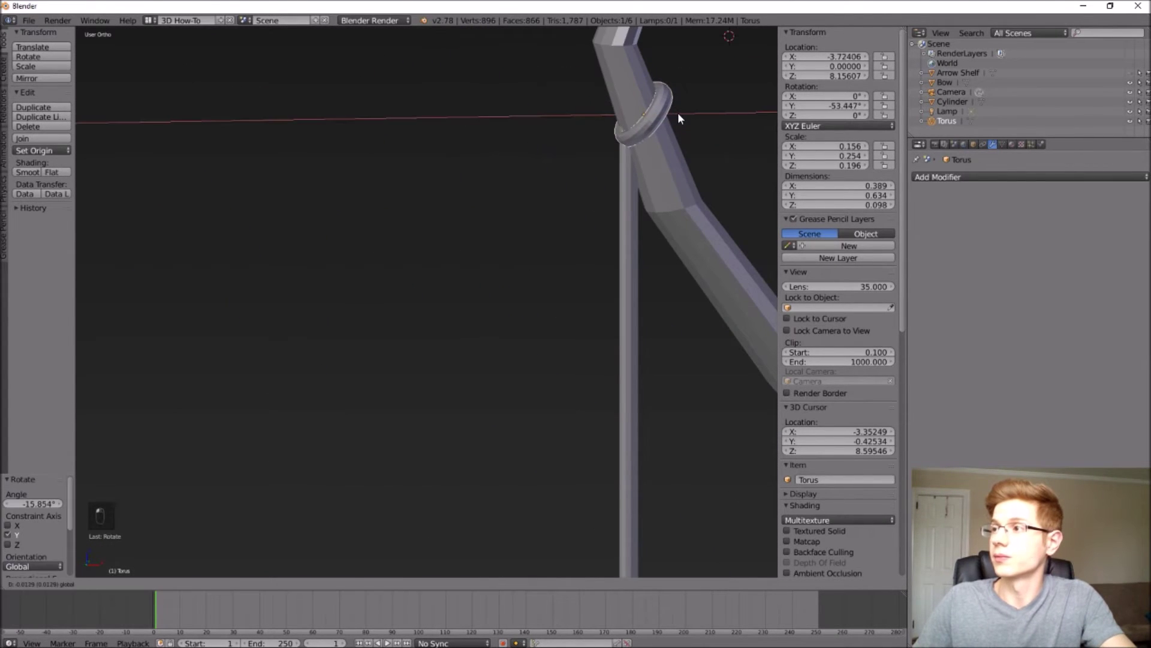
pyautogui.click(645, 132)
pyautogui.moveTo(645, 131); pyautogui.dragTo(640, 127, button='middle')
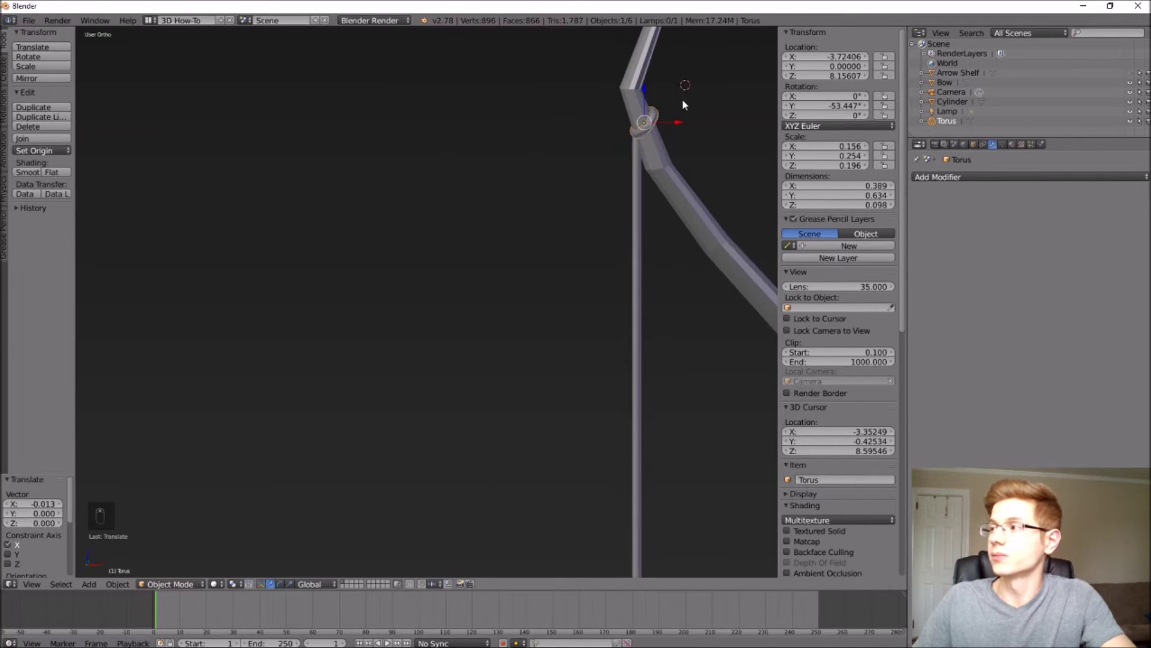
# - Switch the ring into Edit Mode
pyautogui.click(179, 588)
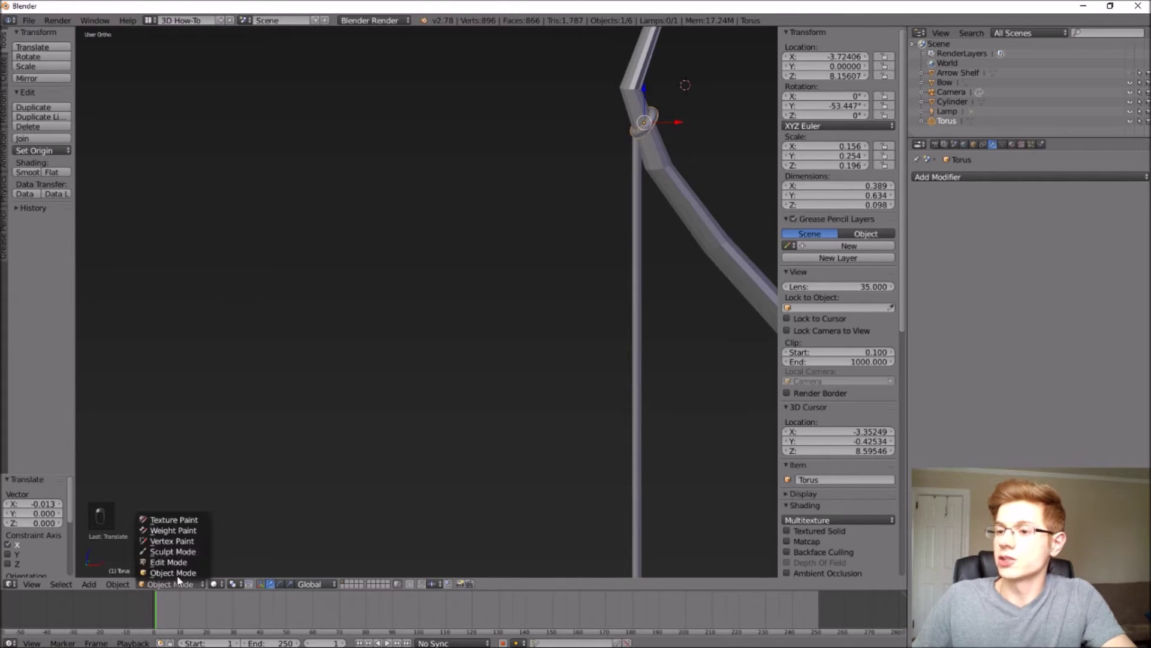
pyautogui.click(177, 564)
pyautogui.scroll(-10, 535, 331)
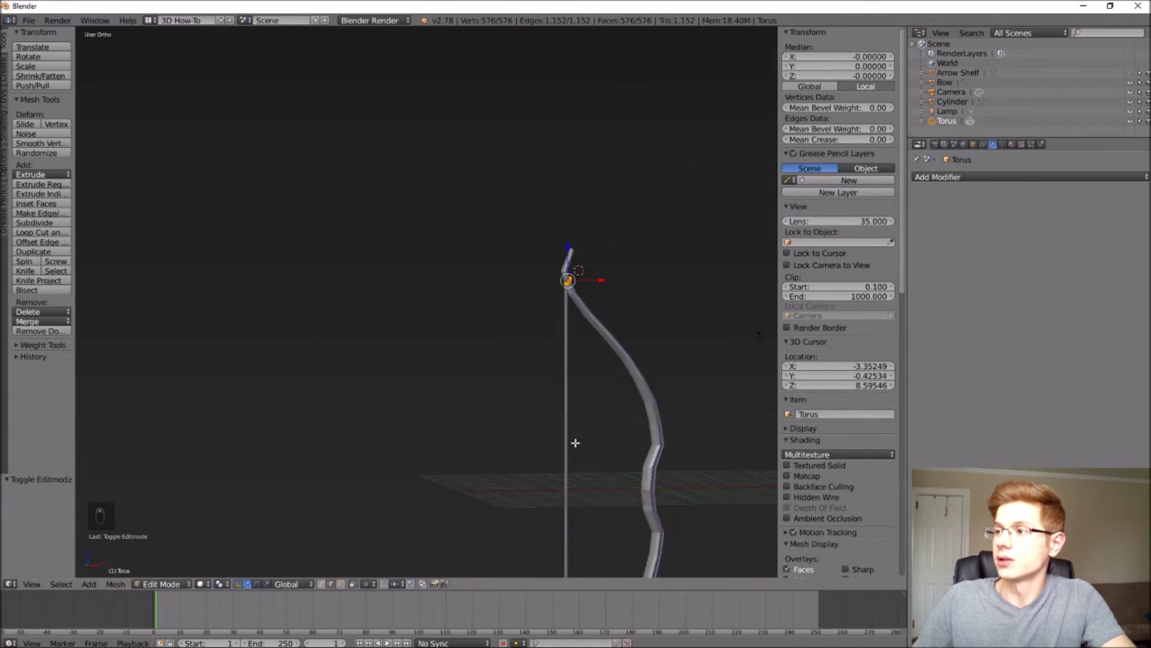
# - Add a Mirror modifier to the ring with Bow as mirror object, using Z instead of X
pyautogui.scroll(3, 601, 553)
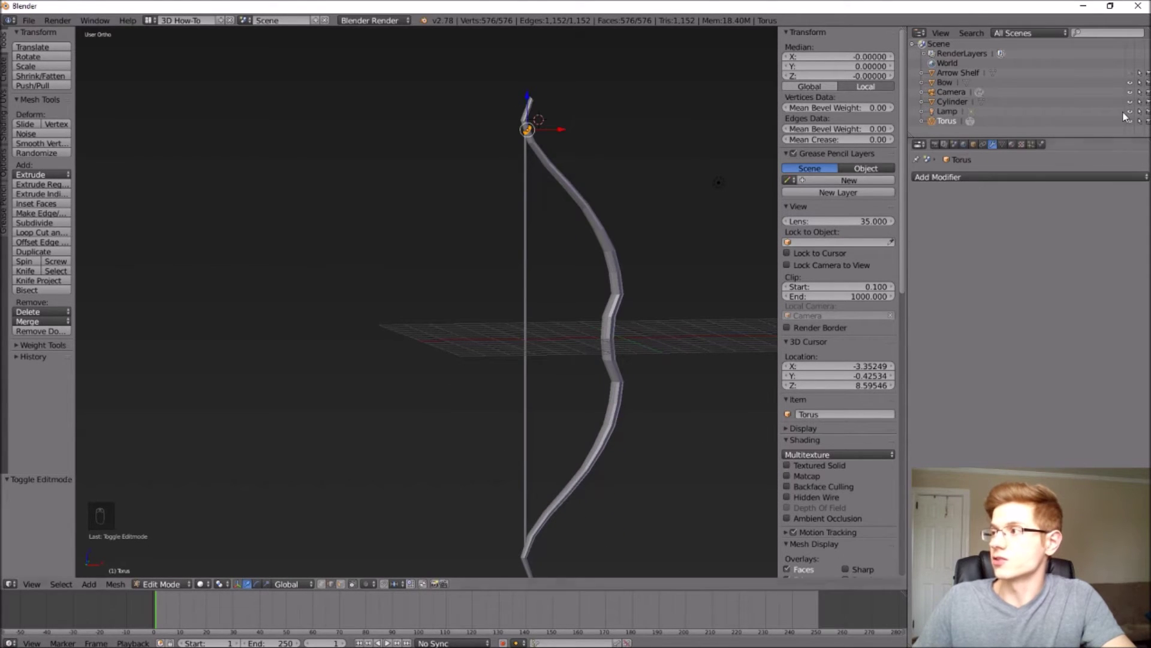
pyautogui.click(994, 178)
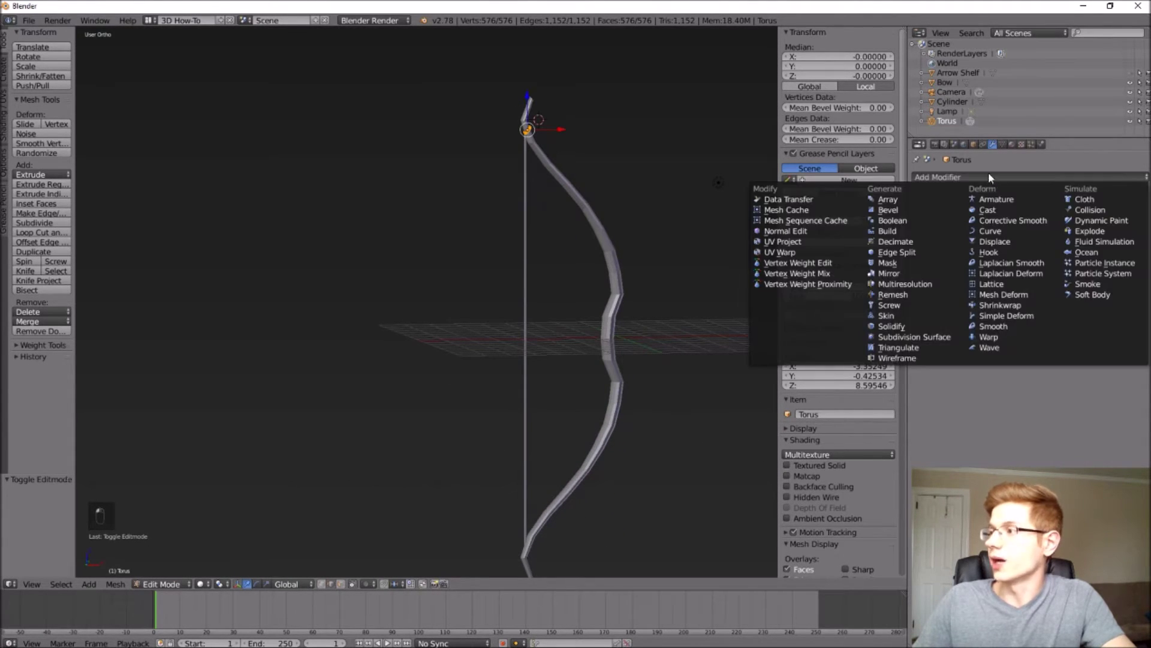
pyautogui.click(891, 273)
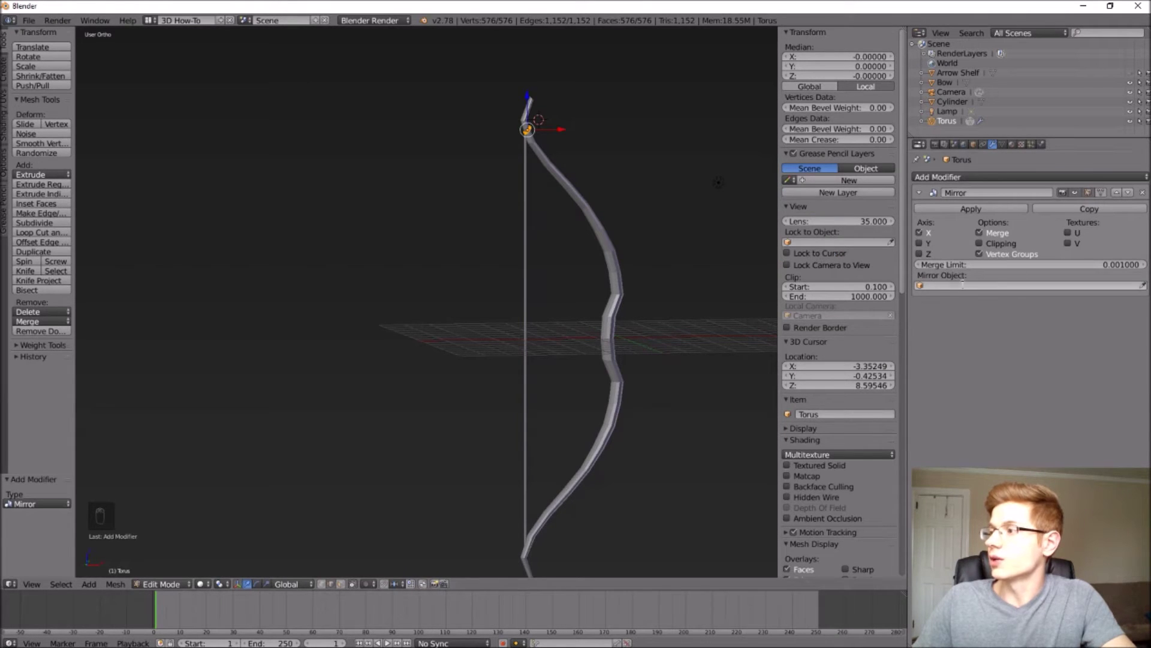
pyautogui.click(963, 285)
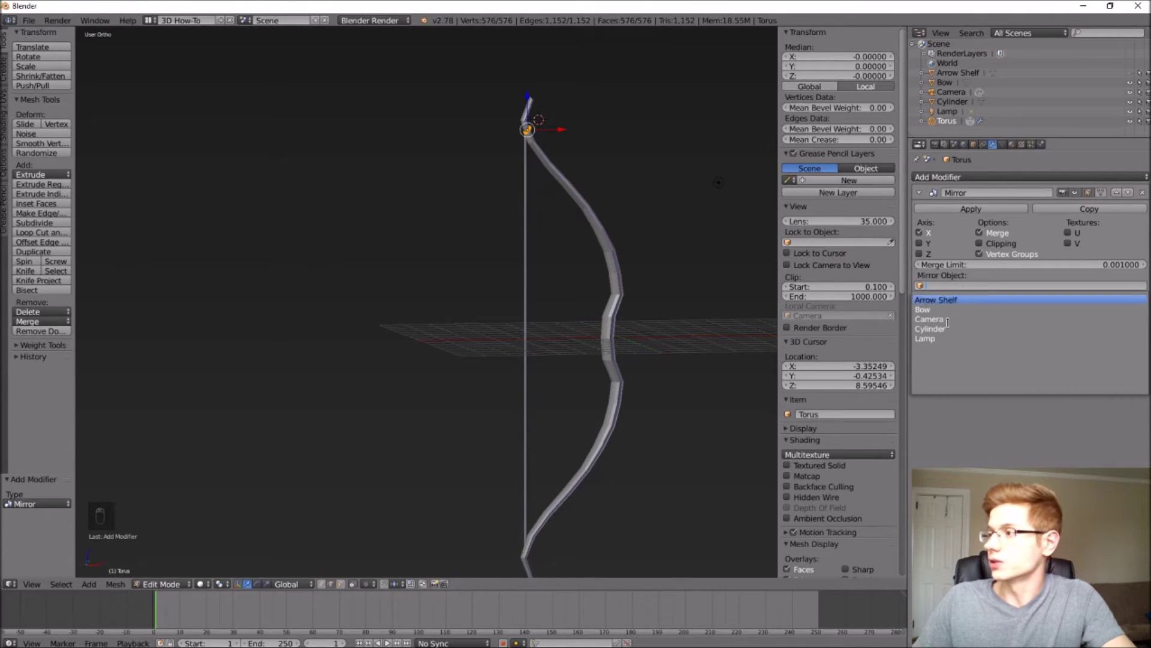
pyautogui.click(951, 309)
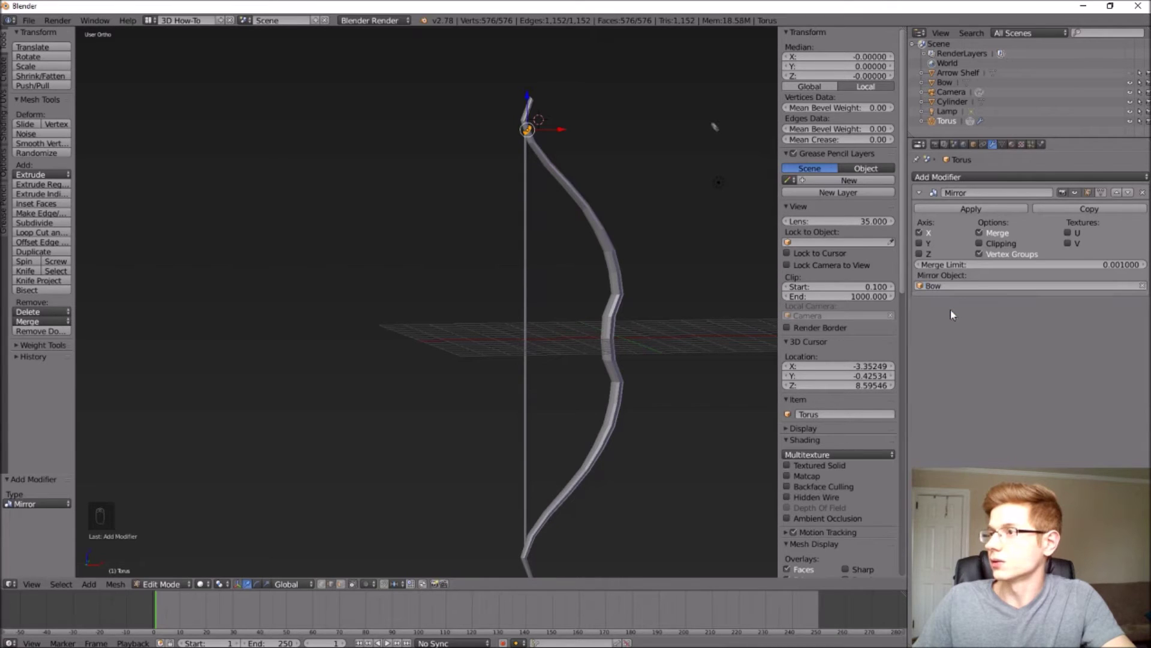
pyautogui.click(920, 232)
# - Return to Object Mode and apply the Mirror modifier to create the lower ring
pyautogui.scroll(8, 529, 545)
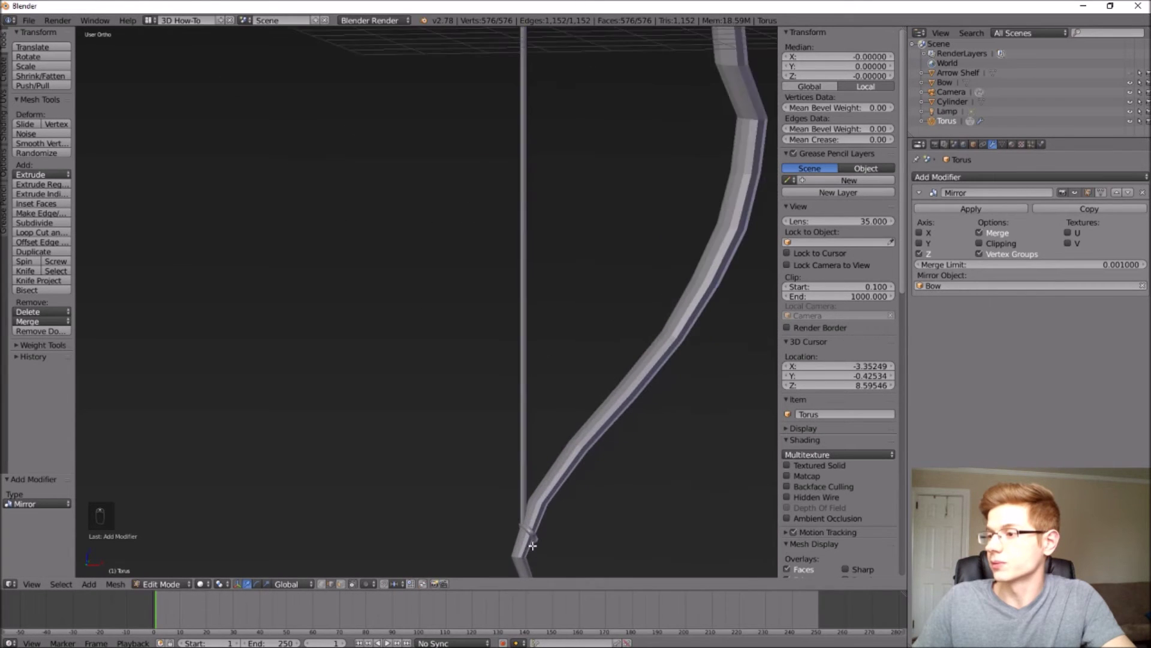
pyautogui.click(1004, 207)
pyautogui.scroll(-4, 619, 196)
pyautogui.click(157, 584)
pyautogui.click(156, 570)
pyautogui.click(953, 210)
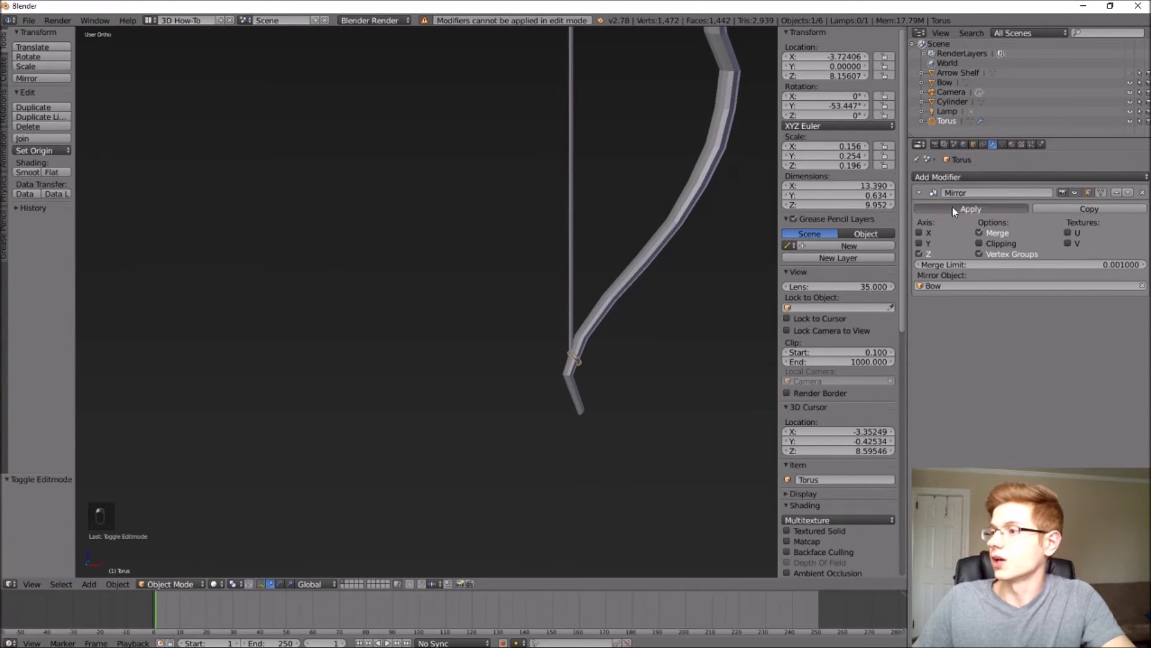
pyautogui.scroll(-6, 626, 199)
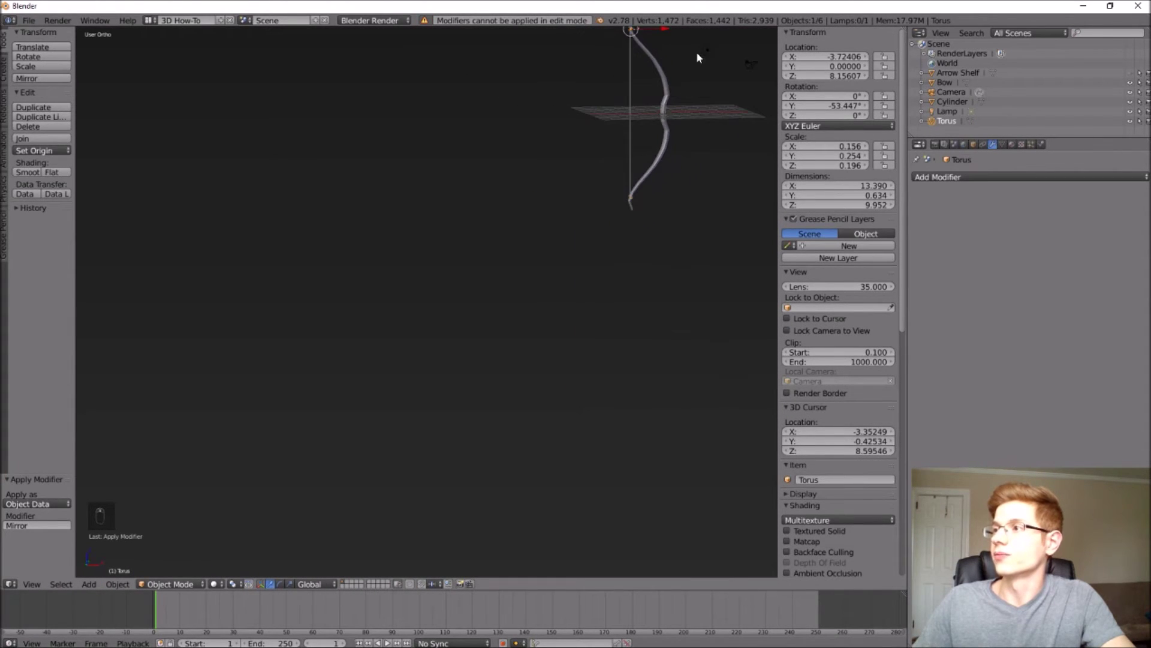
pyautogui.scroll(3, 698, 57)
# - Deselect everything and bring up the Add menu
pyautogui.press('a')
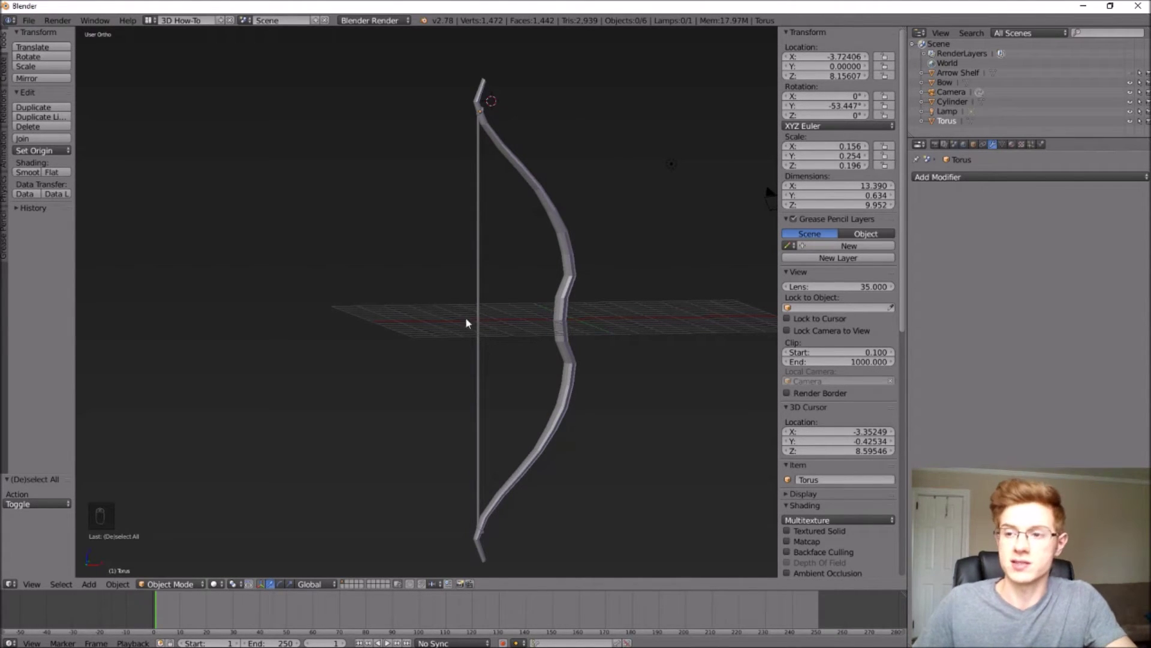
pyautogui.click(89, 584)
# - Add a cylinder beside the bow's grip and scale it to size
pyautogui.moveTo(102, 571)
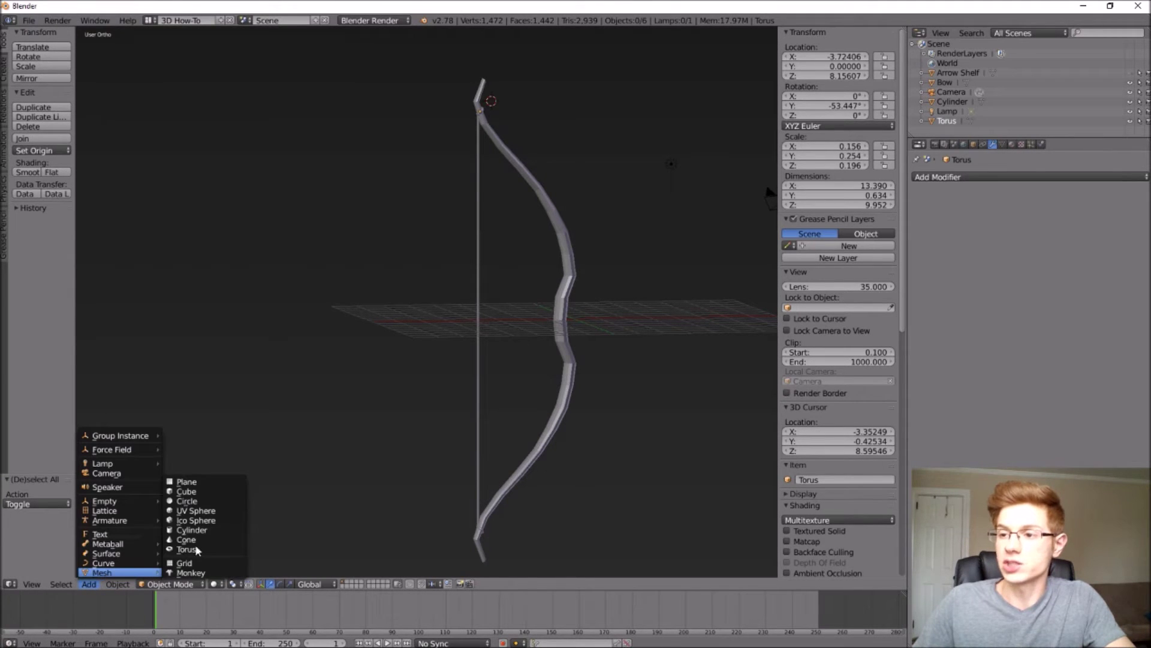
pyautogui.click(203, 530)
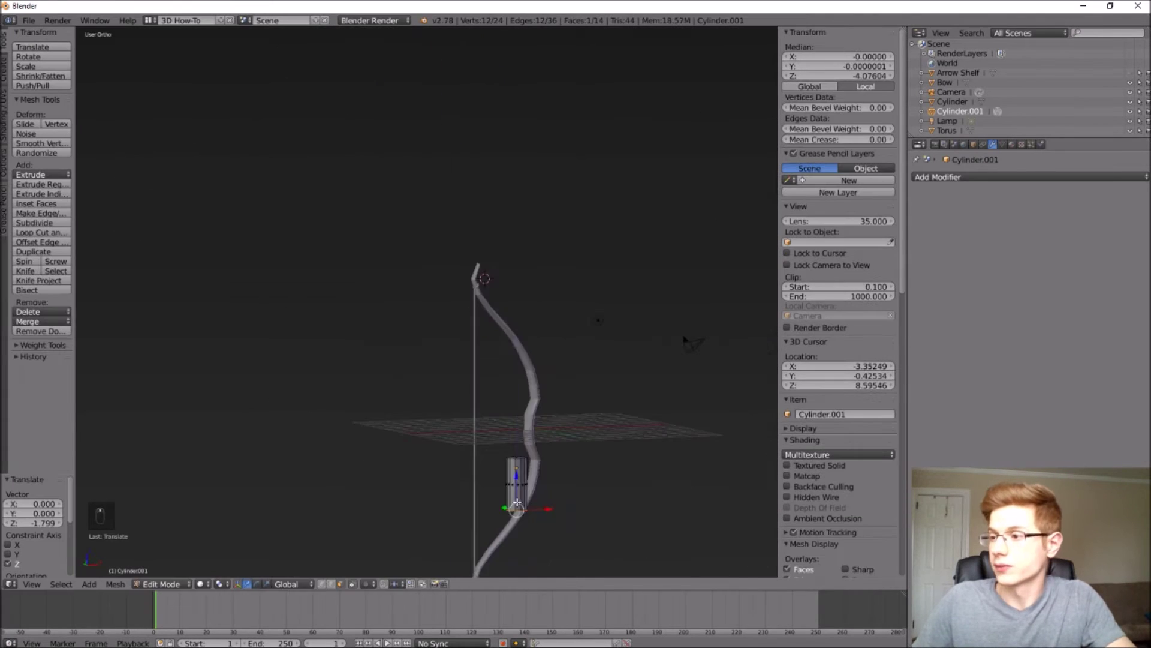
pyautogui.press('s')
pyautogui.click(511, 531)
pyautogui.moveTo(461, 270); pyautogui.dragTo(468, 342, button='middle')
pyautogui.moveTo(516, 523); pyautogui.dragTo(557, 539, button='middle')
# - Select vertices on the cylinder's top rim and raise them into a slanted peak toward the limb
pyautogui.rightClick(576, 198)
pyautogui.moveTo(540, 197); pyautogui.dragTo(590, 201, button='middle')
pyautogui.keyDown('shift'); pyautogui.rightClick(606, 236); pyautogui.keyUp('shift')
pyautogui.keyDown('shift'); pyautogui.rightClick(632, 225); pyautogui.keyUp('shift')
pyautogui.hotkey('ctrl', 'z')
pyautogui.moveTo(613, 196); pyautogui.dragTo(625, 164)
pyautogui.hotkey('ctrl', 'z')
pyautogui.rightClick(634, 187)
pyautogui.moveTo(509, 215); pyautogui.dragTo(620, 204, button='middle')
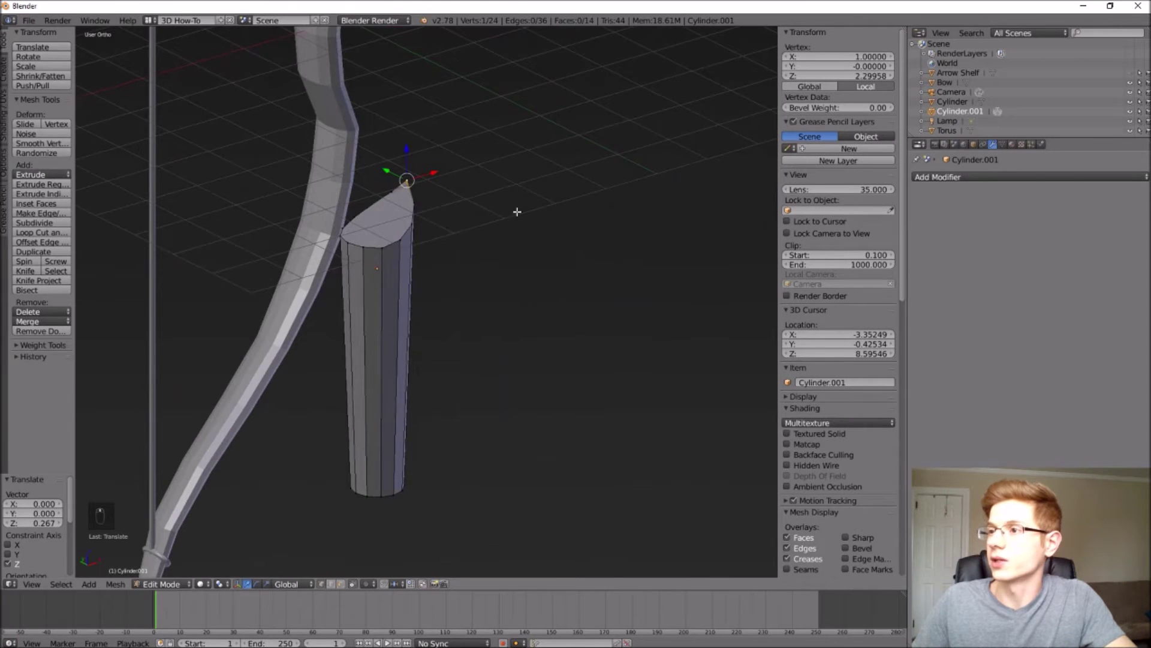
pyautogui.scroll(2, 372, 214)
pyautogui.moveTo(392, 233); pyautogui.dragTo(382, 231, button='middle')
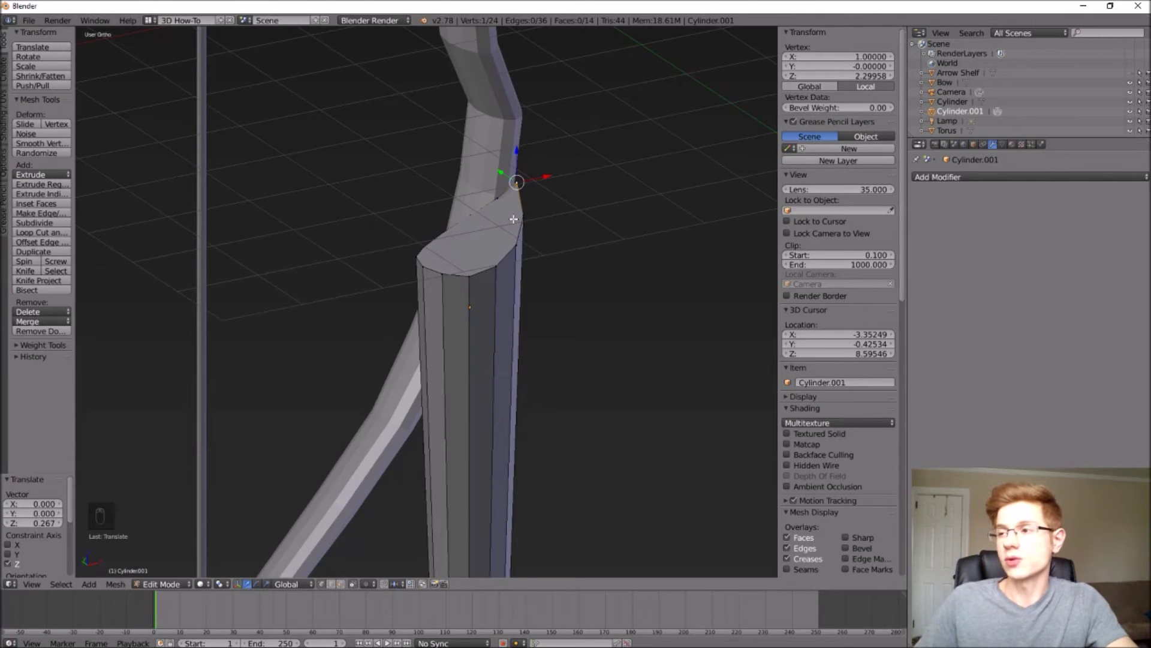
# - Delete the tube's top cap faces to open it
pyautogui.keyDown('alt'); pyautogui.rightClick(470, 255); pyautogui.keyUp('alt')
pyautogui.press('Delete')
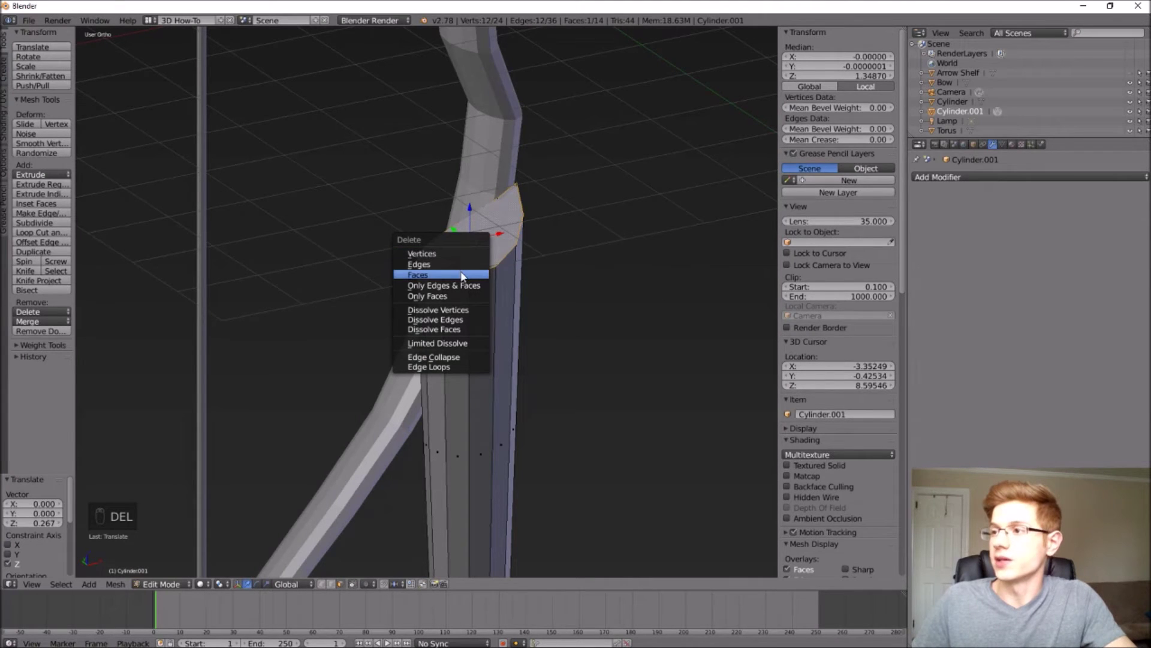
pyautogui.click(462, 275)
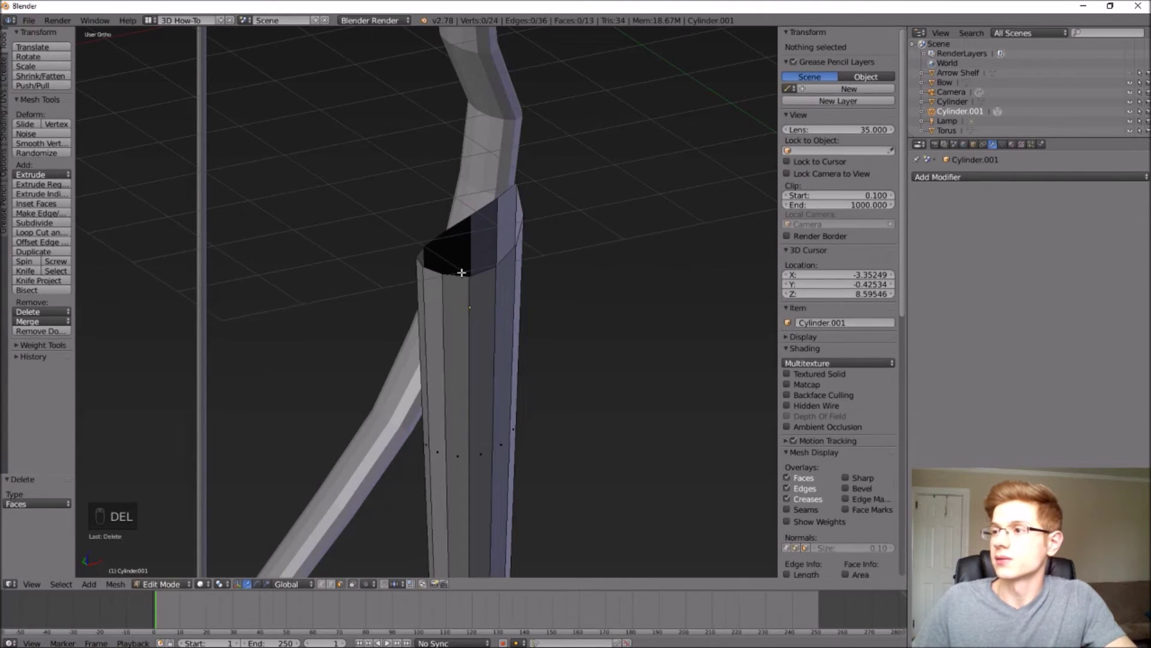
# - Add a Solidify modifier with 0.1 thickness and apply it in Object Mode
pyautogui.click(953, 176)
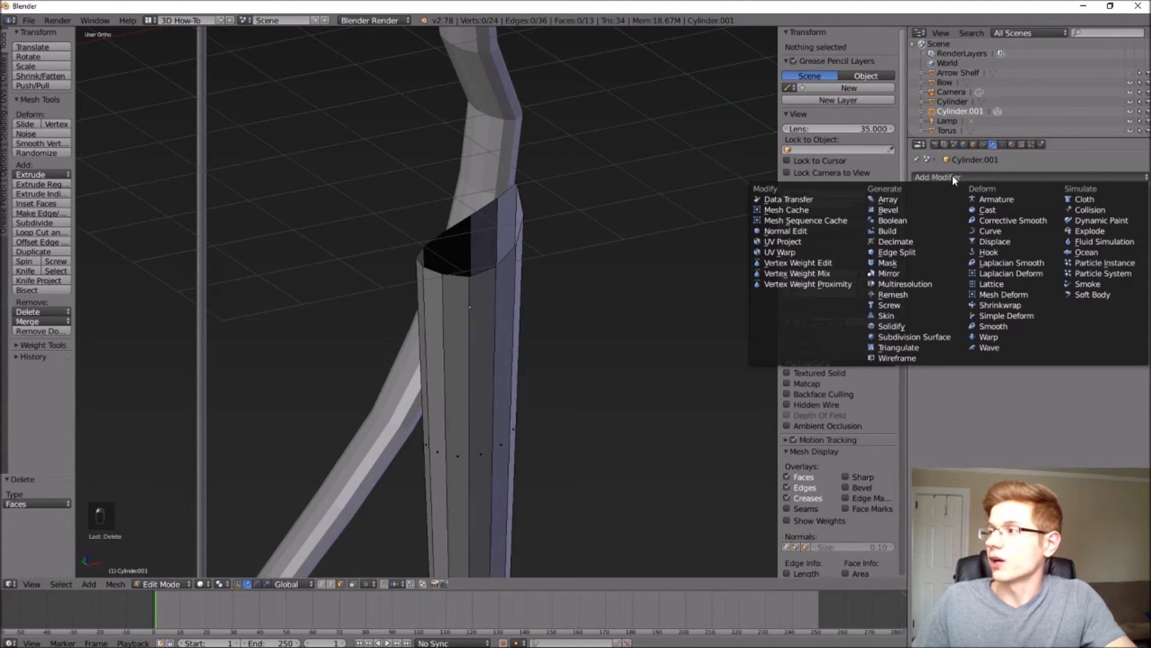
pyautogui.click(902, 326)
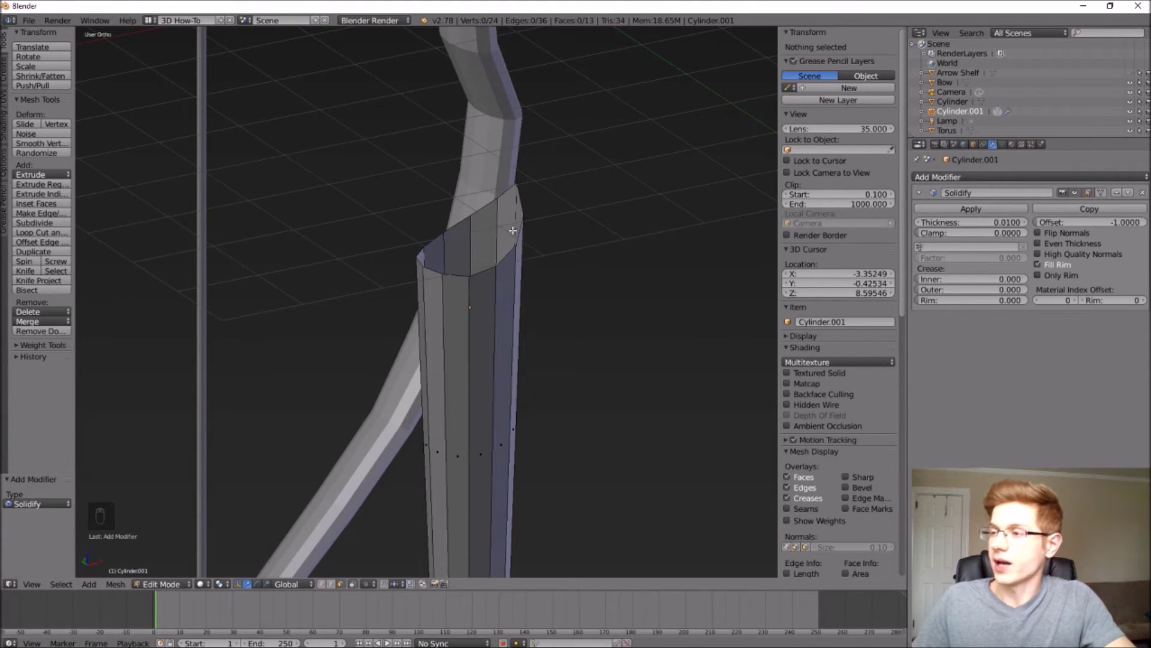
pyautogui.click(1012, 222)
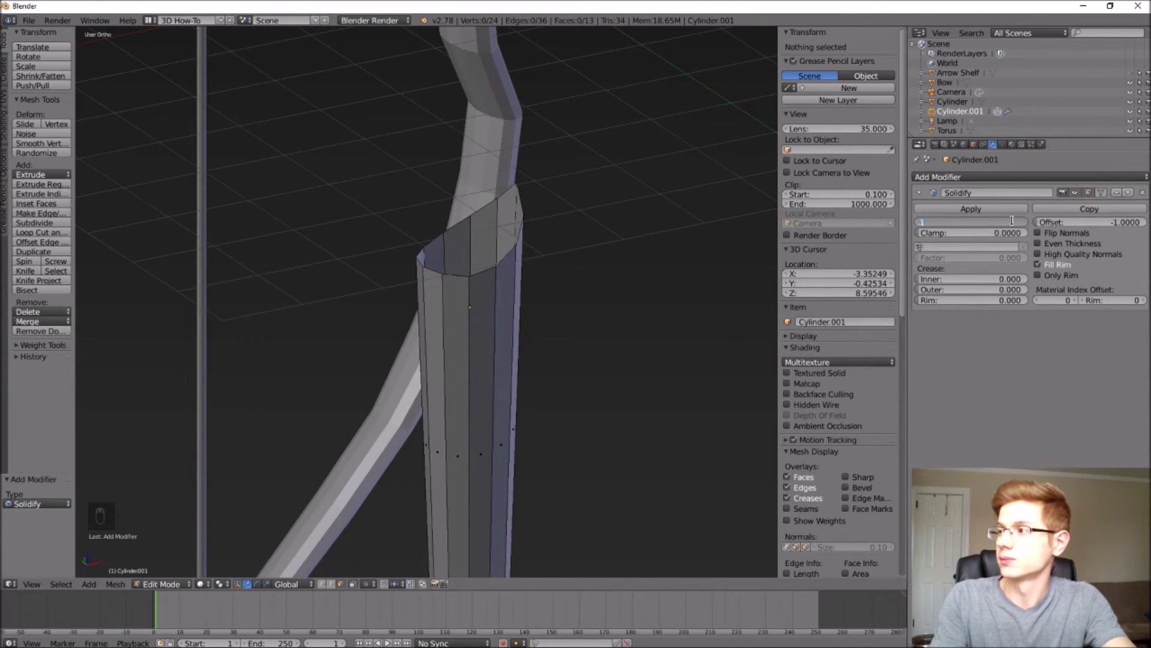
pyautogui.write('.1')
pyautogui.press('Return')
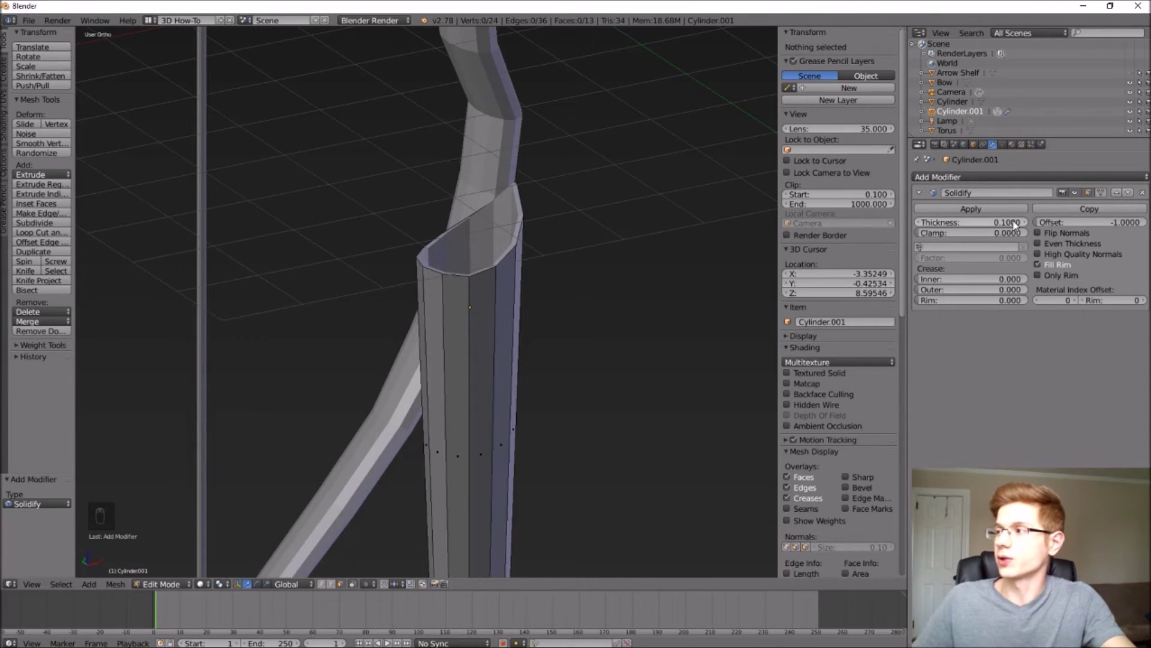
pyautogui.click(993, 210)
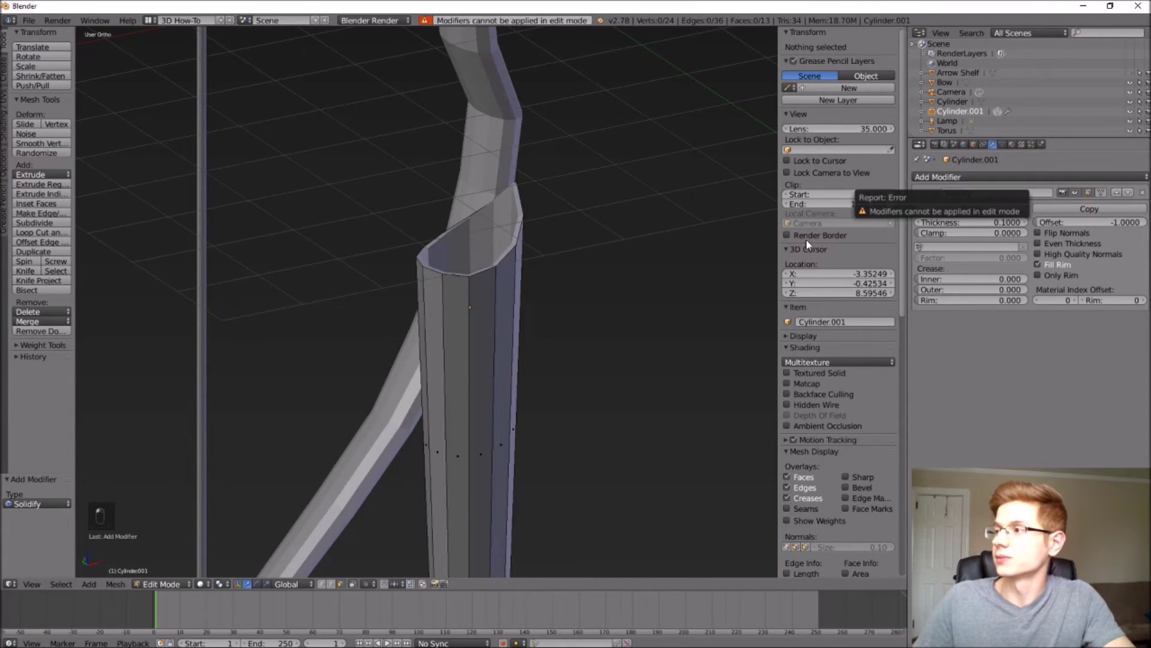
pyautogui.click(146, 585)
pyautogui.click(153, 587)
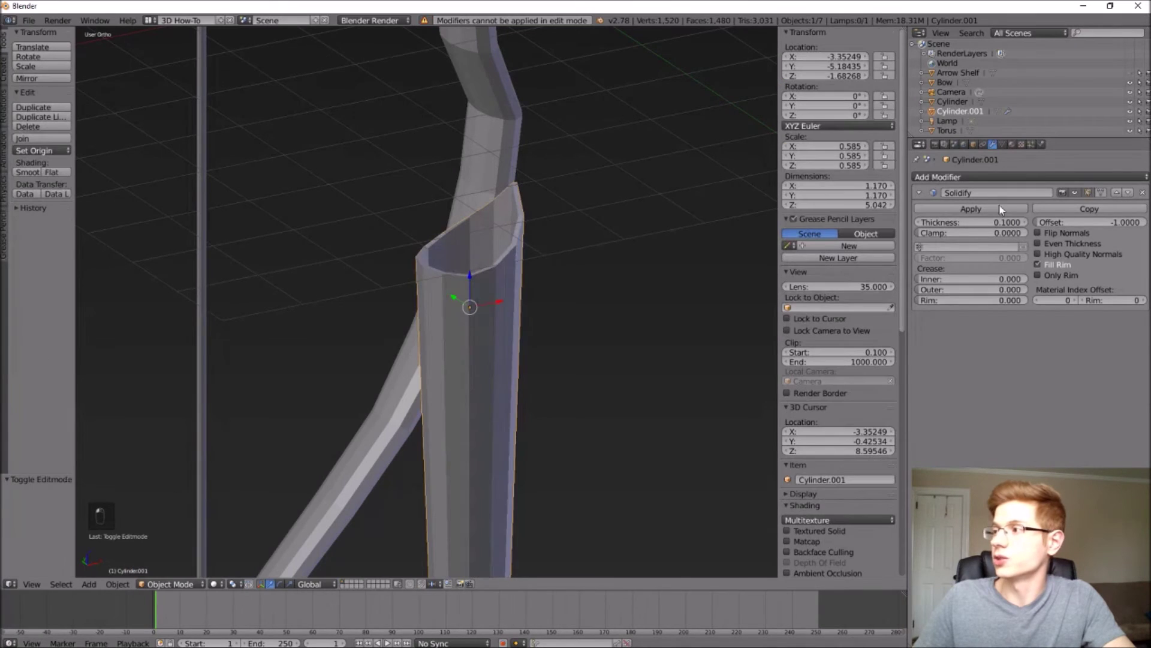
pyautogui.click(971, 209)
pyautogui.moveTo(635, 250); pyautogui.dragTo(649, 298, button='middle')
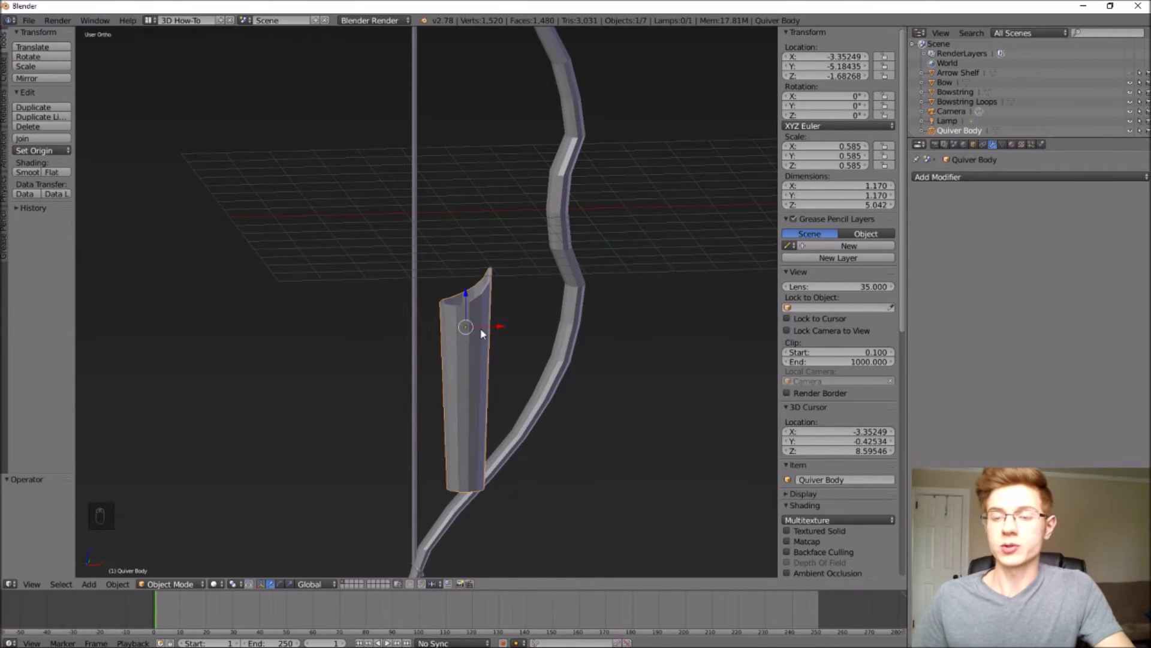
pyautogui.click(88, 584)
pyautogui.moveTo(102, 573)
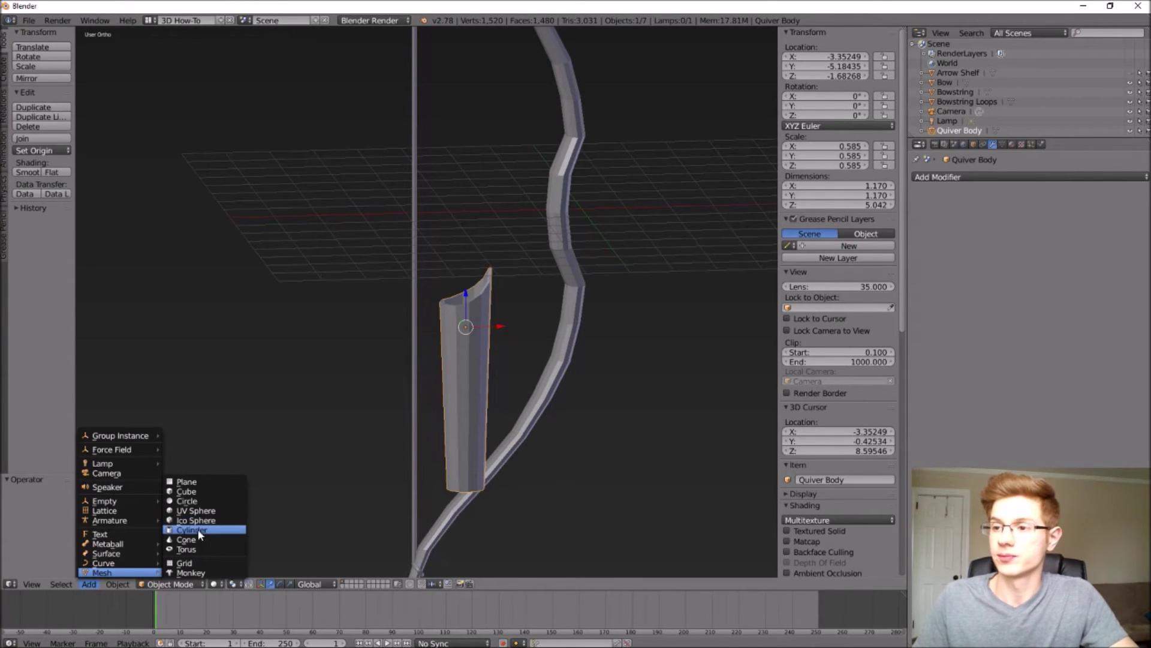
# - Add a new cylinder, then move and scale it into a strap beside the quiver
pyautogui.click(198, 529)
pyautogui.scroll(-4, 198, 530)
pyautogui.press('g')
pyautogui.click(348, 402)
pyautogui.press('s')
pyautogui.click(394, 413)
pyautogui.scroll(7, 395, 413)
pyautogui.moveTo(395, 408); pyautogui.dragTo(487, 384, button='middle')
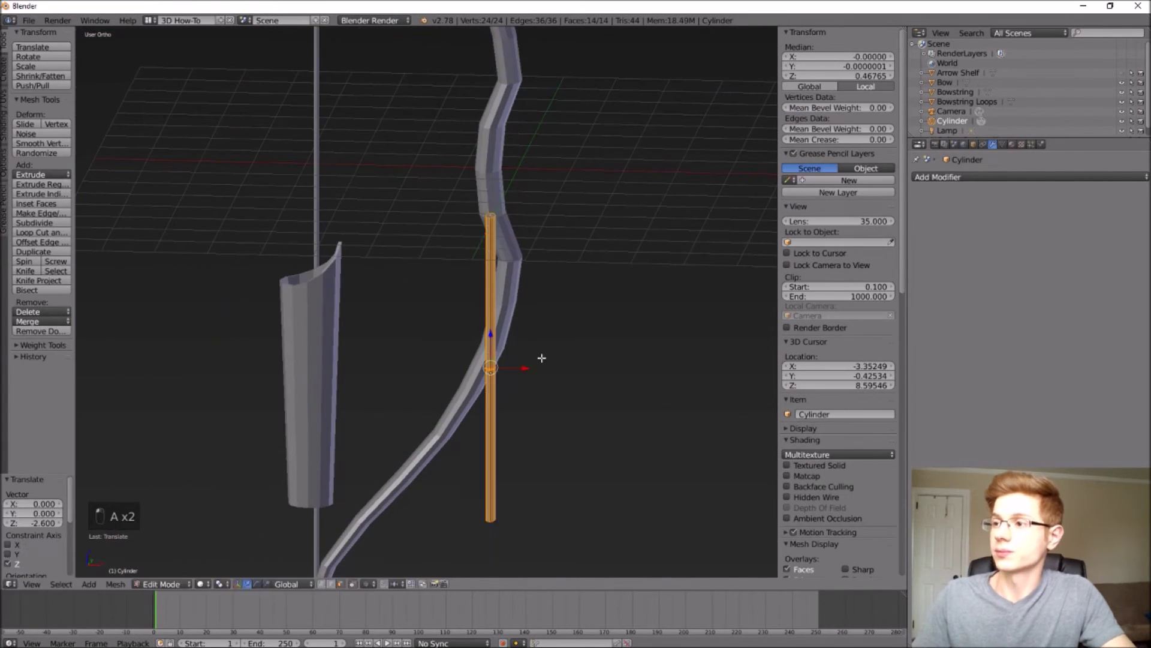
pyautogui.moveTo(541, 358); pyautogui.dragTo(362, 326, button='middle')
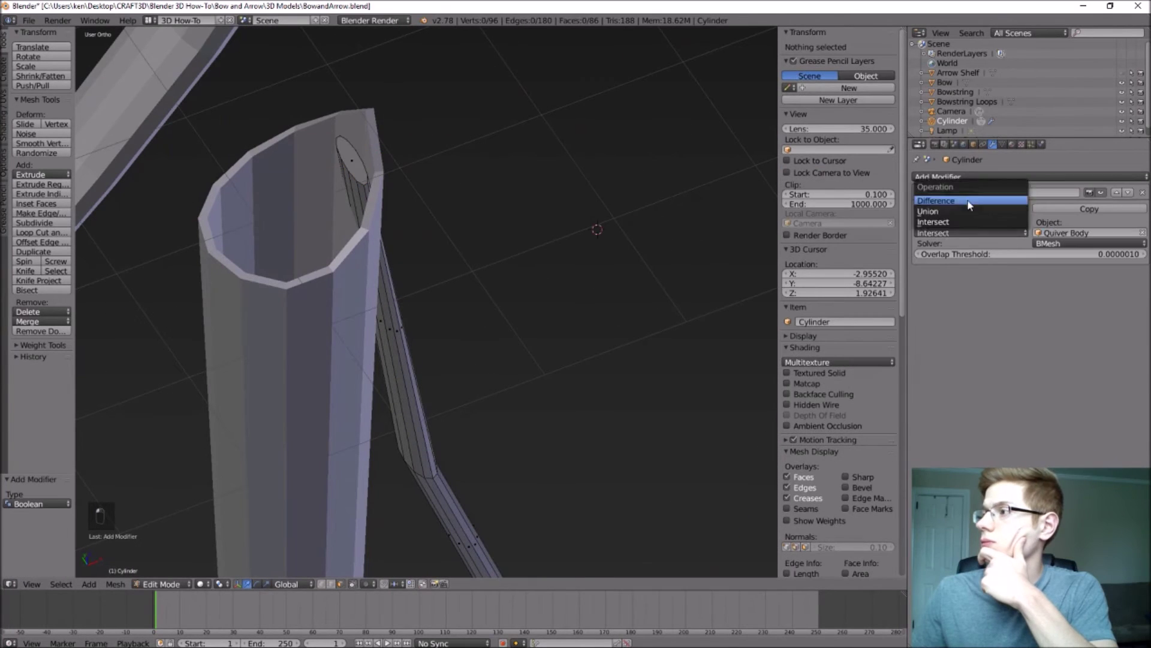
# - Apply the Boolean cut against Quiver Body, delete the extra strap faces, and leave Edit Mode
pyautogui.click(972, 208)
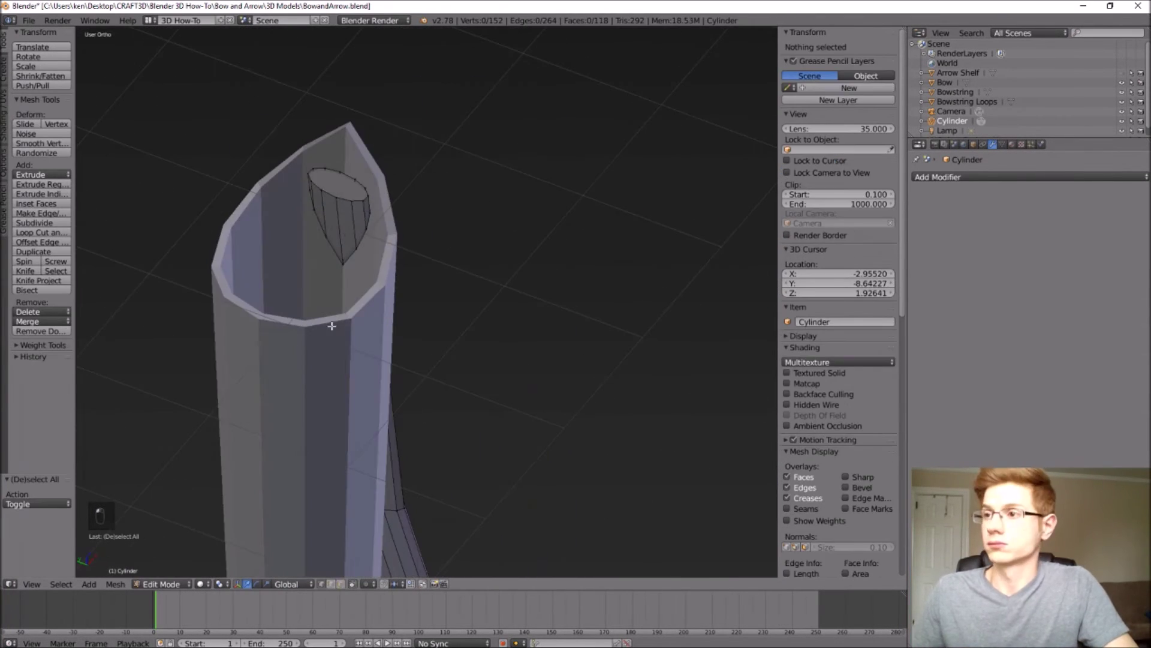
pyautogui.hotkey('ctrl', 'z')
pyautogui.press('Delete')
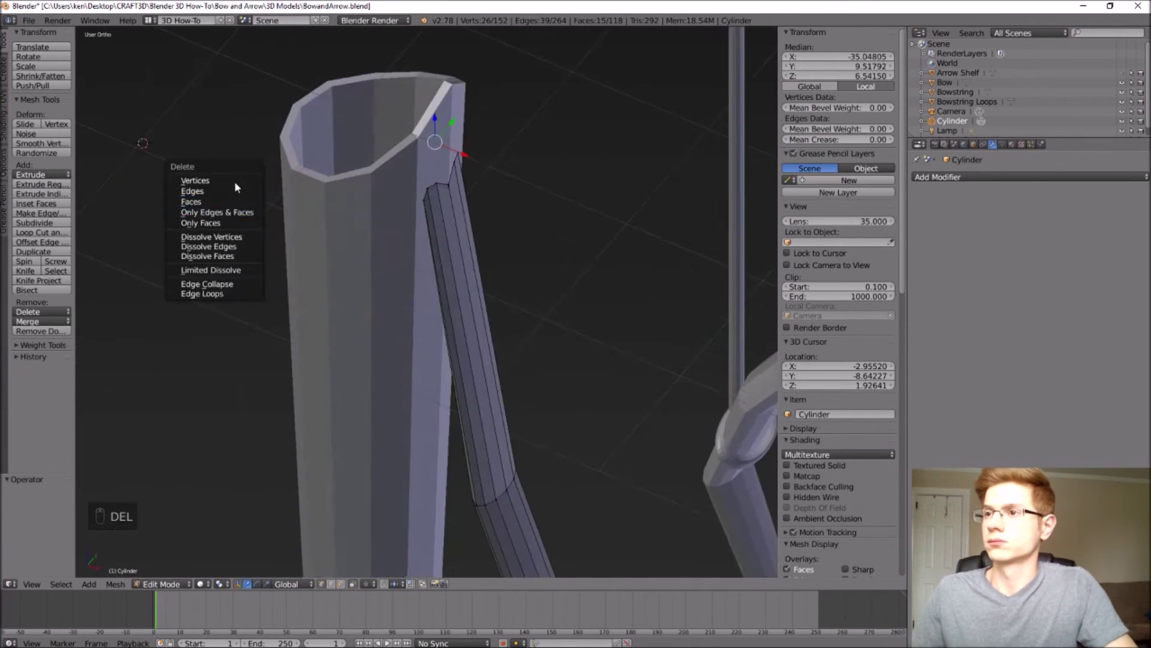
pyautogui.press('Tab')
pyautogui.press('Tab')
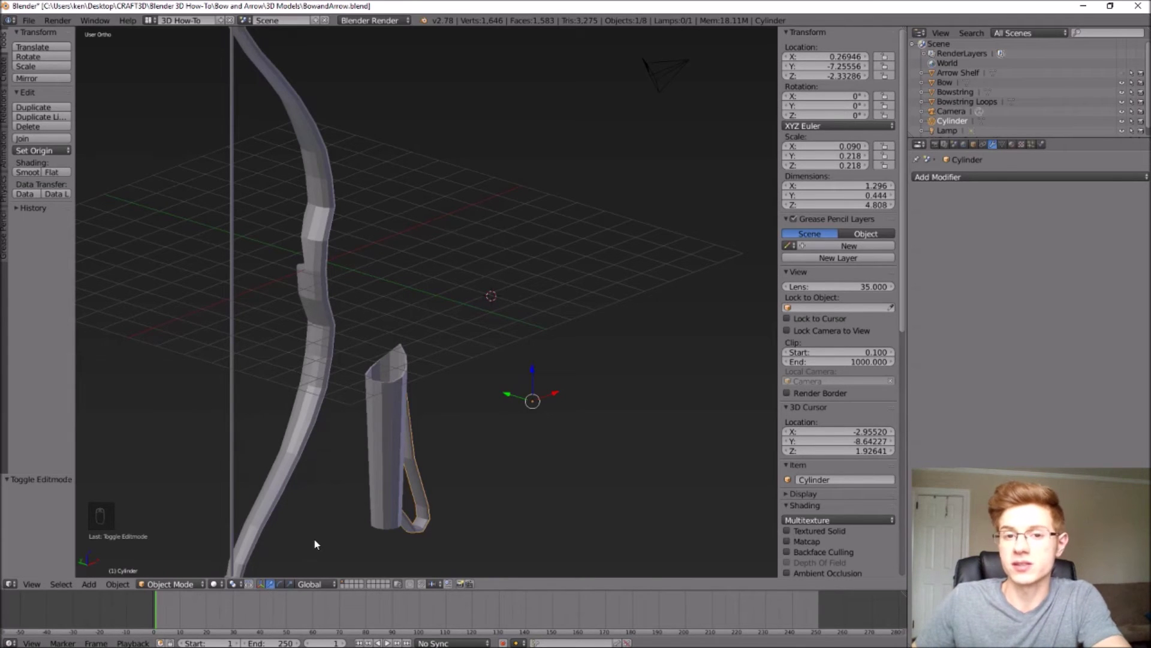
# - Add a cylinder and scale it into a thin arrow shaft 6.028 units tall
pyautogui.click(88, 584)
pyautogui.moveTo(121, 569)
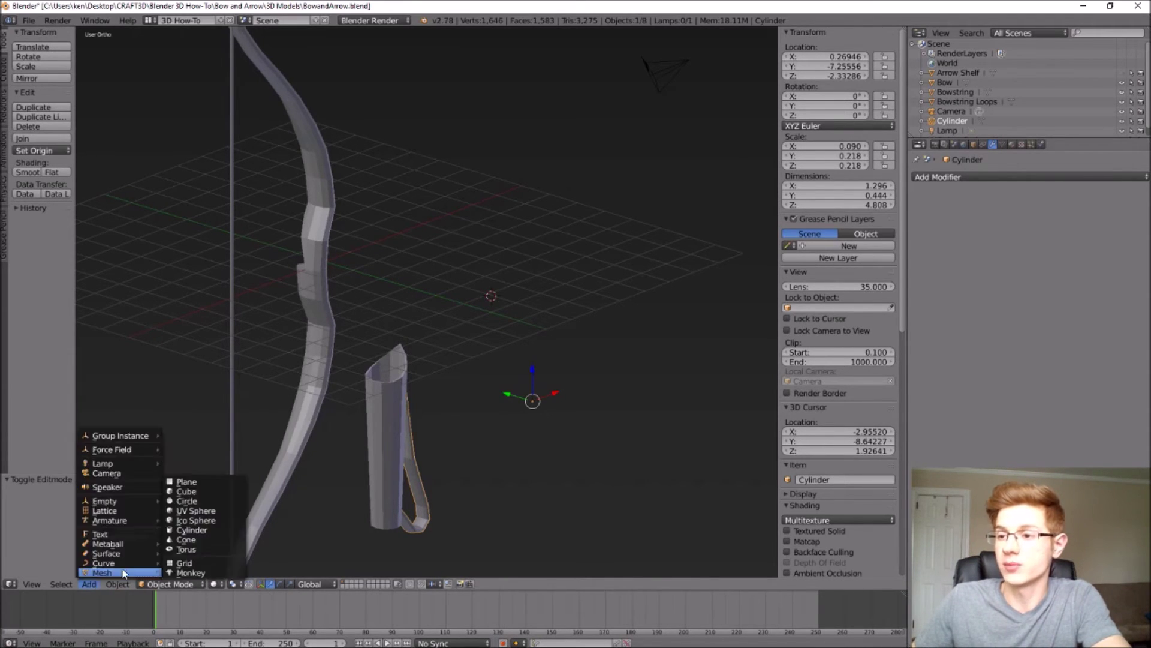
pyautogui.click(197, 532)
pyautogui.press('s')
pyautogui.click(497, 297)
pyautogui.press('s')
pyautogui.press('z')
pyautogui.click(469, 256)
pyautogui.press('s')
pyautogui.click(473, 307)
pyautogui.moveTo(473, 307)
pyautogui.mouseDown(button='middle')
pyautogui.moveTo(447, 306)
pyautogui.moveTo(488, 314)
pyautogui.mouseUp(button='middle')
pyautogui.press('s')
pyautogui.press('z')
pyautogui.click(545, 324)
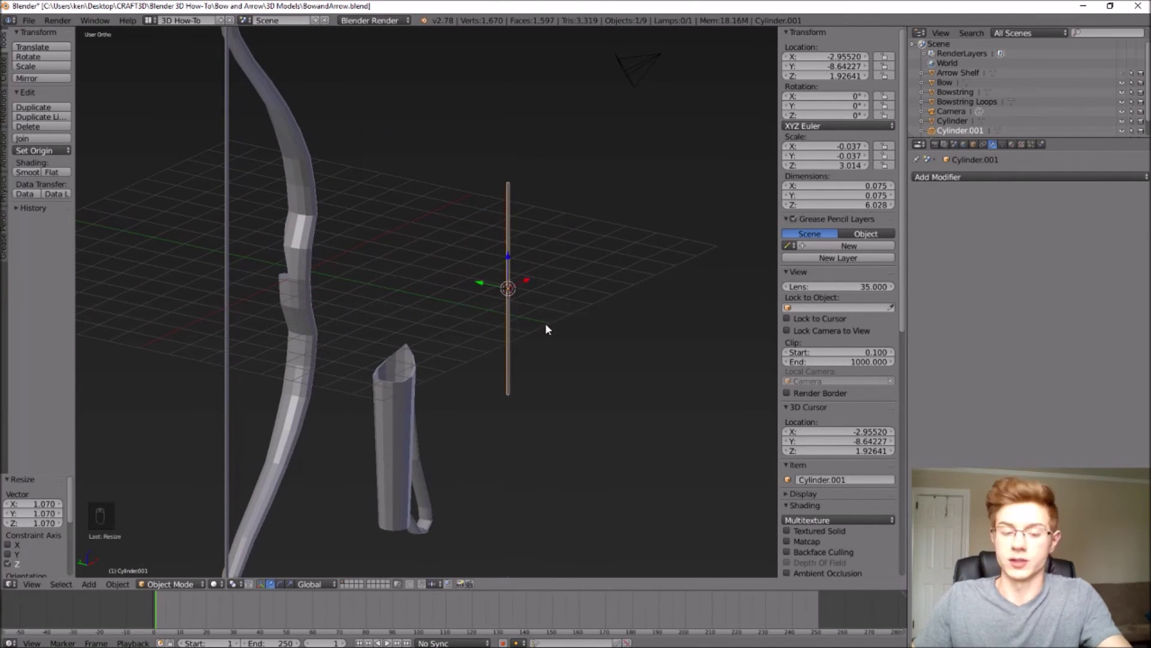
# - Rename the new cylinder to 'Arrow Shaft' and the strap cylinder to 'Quiver Strap'
pyautogui.press('a')
pyautogui.doubleClick(959, 130)
pyautogui.write('Arrow')
pyautogui.press('Return')
pyautogui.doubleClick(953, 73)
pyautogui.write('Arrow Shaft')
pyautogui.doubleClick(957, 129)
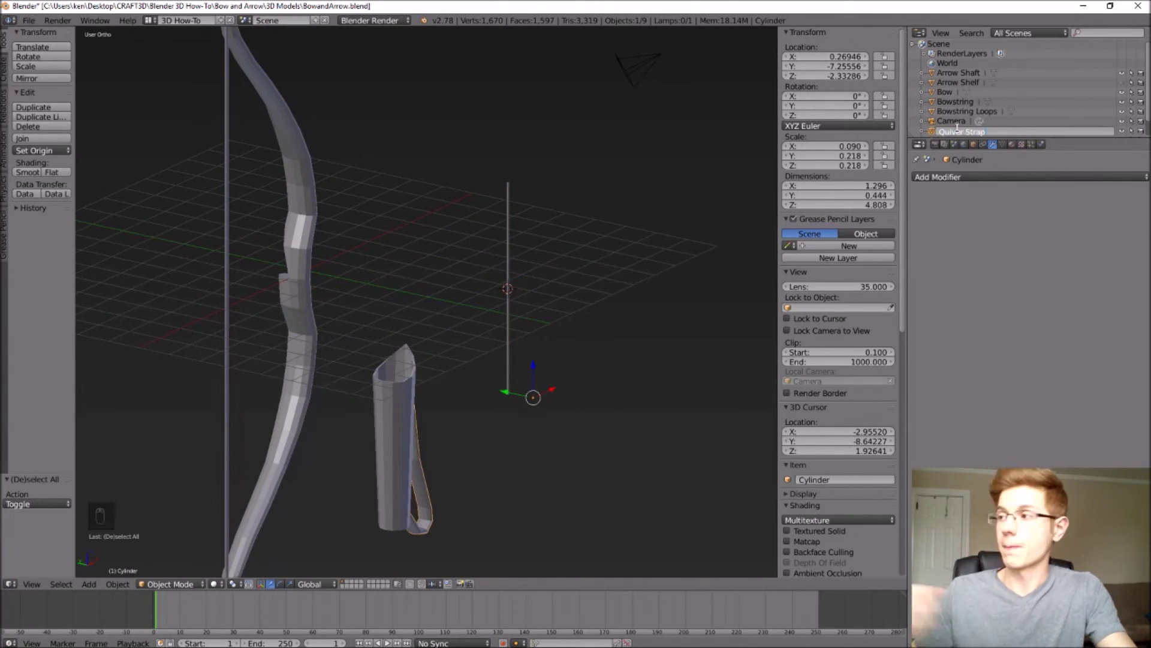
pyautogui.write('Quiver Strap')
pyautogui.press('Return')
# - Deselect all objects and bring up the Add menu's mesh list
pyautogui.keyDown('shift'); pyautogui.moveTo(449, 155); pyautogui.dragTo(389, 218, button='middle'); pyautogui.keyUp('shift')
pyautogui.scroll(1, 388, 218)
pyautogui.press('a')
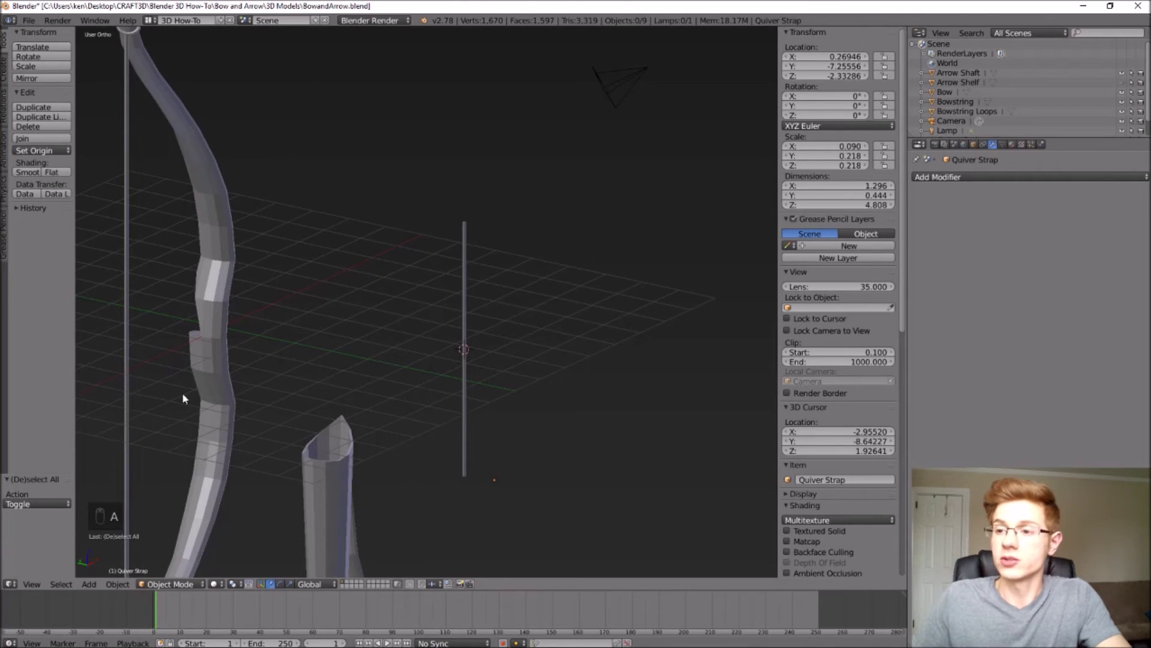
pyautogui.click(92, 585)
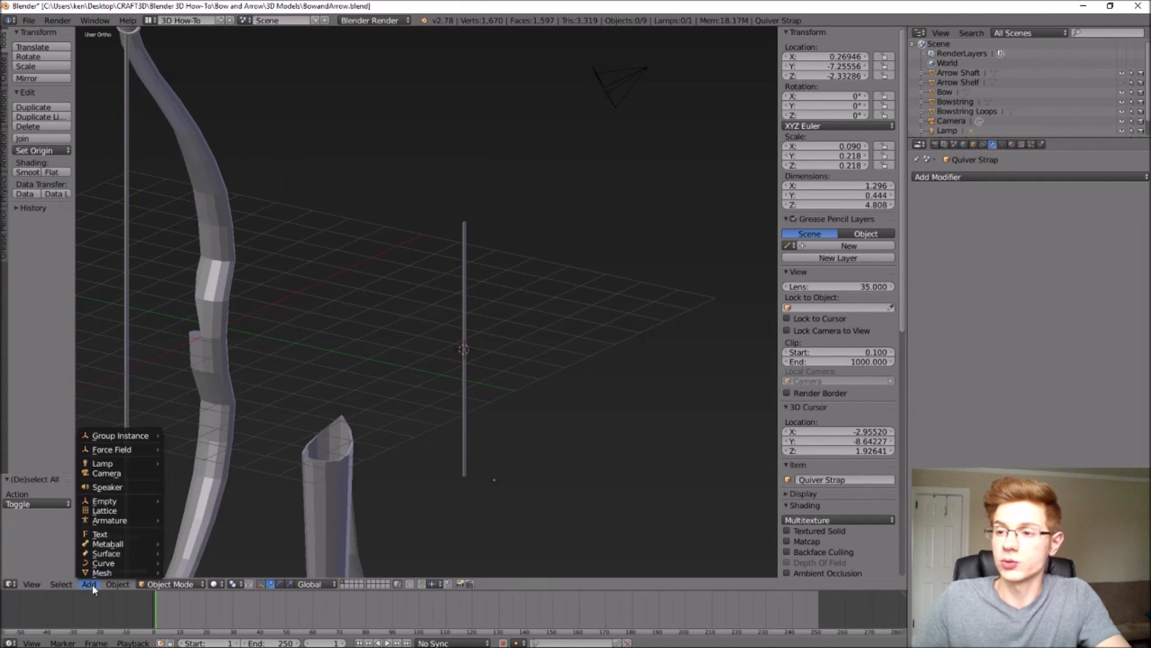
pyautogui.moveTo(99, 572)
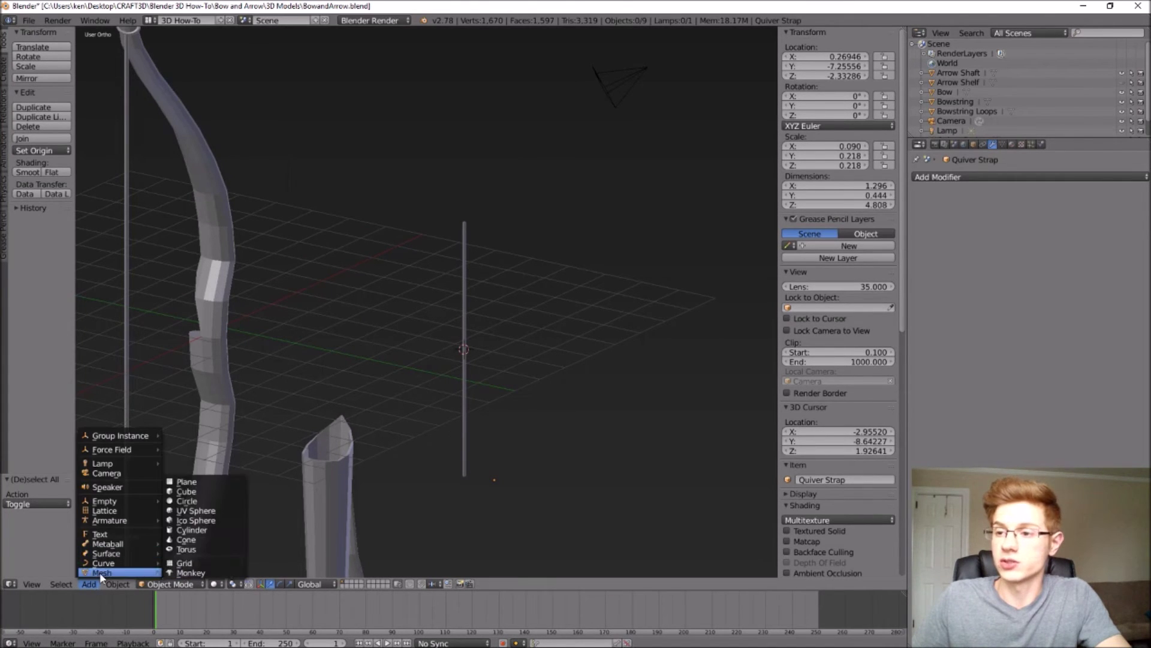
# - Add a small cube and raise it above the top of the arrow shaft
pyautogui.click(189, 492)
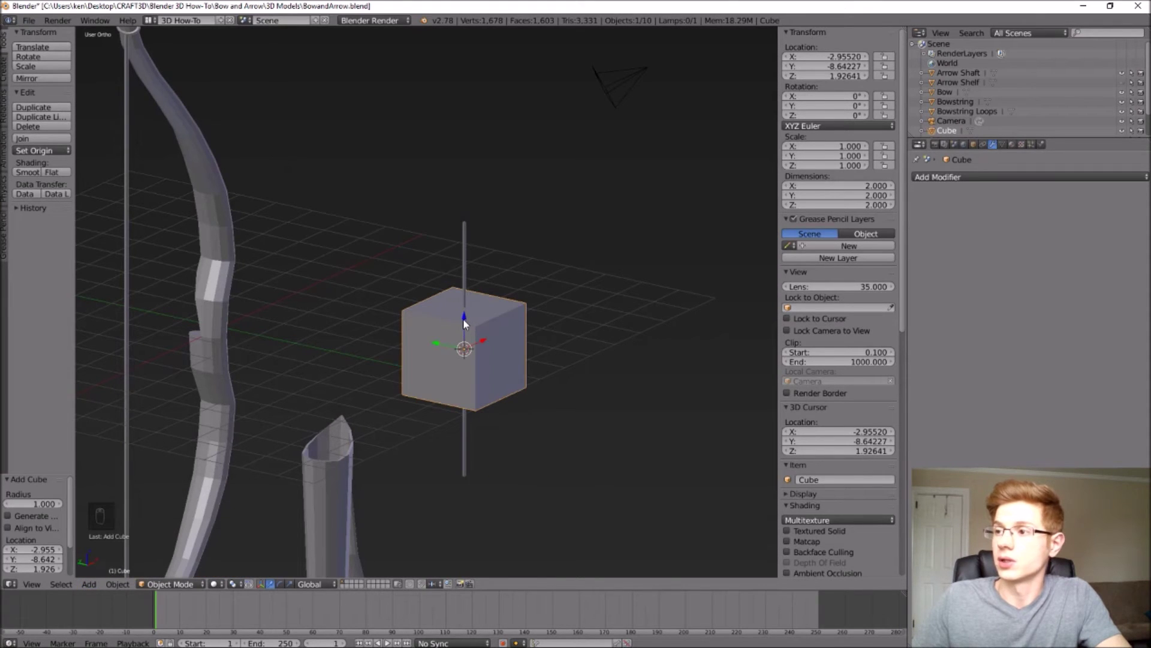
pyautogui.press('s')
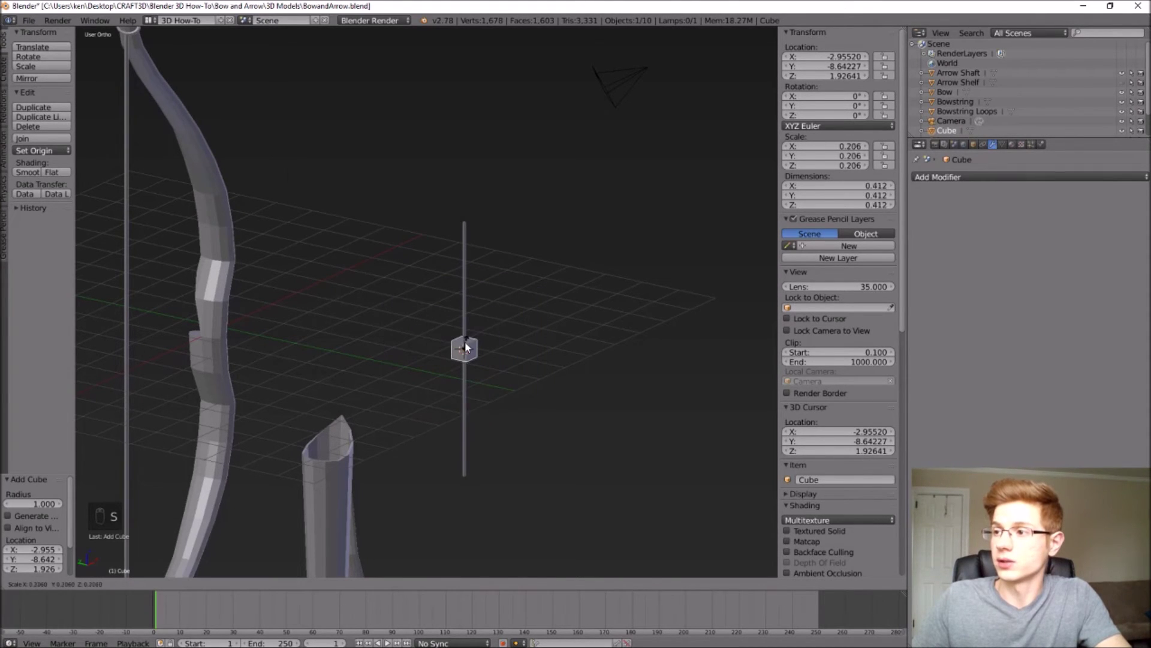
pyautogui.click(467, 347)
pyautogui.moveTo(462, 327); pyautogui.dragTo(462, 180)
pyautogui.scroll(2, 467, 206)
pyautogui.scroll(1, 467, 206)
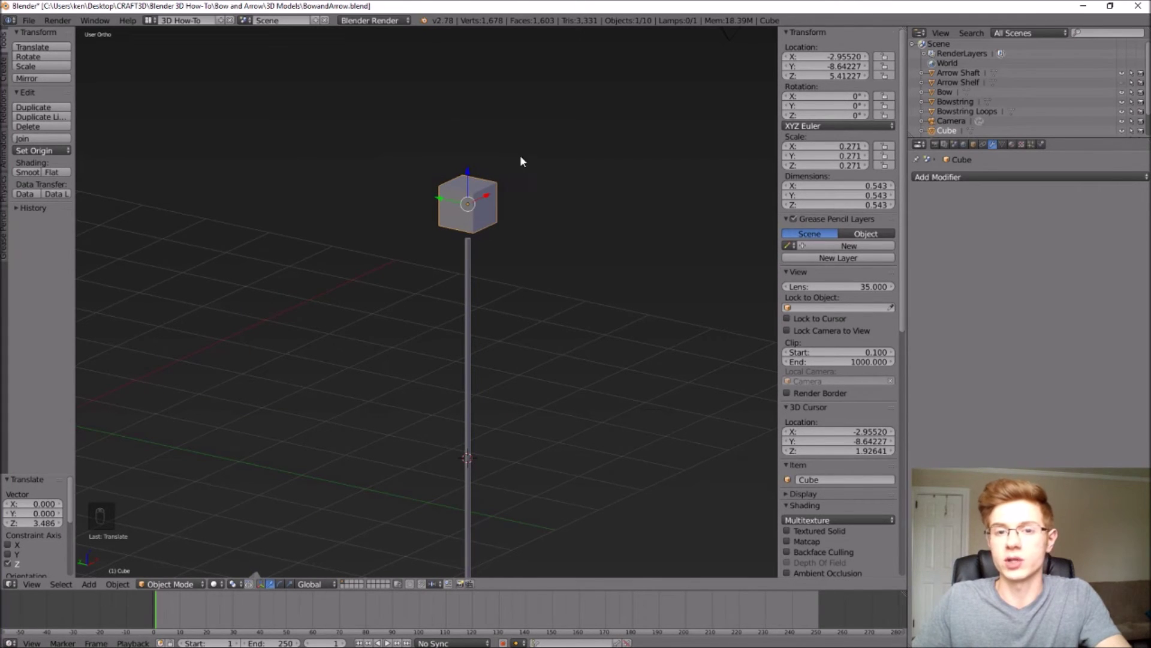
pyautogui.scroll(2, 513, 157)
pyautogui.moveTo(508, 190); pyautogui.dragTo(543, 171, button='middle')
pyautogui.moveTo(528, 178); pyautogui.dragTo(528, 187)
pyautogui.scroll(3, 540, 191)
pyautogui.moveTo(635, 201); pyautogui.dragTo(382, 278, button='middle')
# - In Edit Mode, add two sets of loop cuts across the cube
pyautogui.press('Tab')
pyautogui.hotkey('ctrl', 'r')
pyautogui.scroll(1, 614, 180)
pyautogui.scroll(1, 615, 185)
pyautogui.click(615, 185)
pyautogui.hotkey('ctrl', 'r')
pyautogui.click(663, 209)
pyautogui.rightClick(670, 182)
pyautogui.hotkey('ctrl', 'z')
pyautogui.moveTo(668, 190); pyautogui.dragTo(567, 75)
pyautogui.hotkey('ctrl', 'z')
pyautogui.hotkey('ctrl', 'z')
pyautogui.hotkey('ctrl', 'z')
# - In wireframe view, box-select and delete the left half of the cube
pyautogui.press('a')
pyautogui.scroll(-2, 578, 244)
pyautogui.press('z')
pyautogui.press('b')
pyautogui.press('x')
pyautogui.click(570, 78)
pyautogui.press('z')
# - Fill the open side with a face and add a Mirror modifier
pyautogui.press('a')
pyautogui.scroll(1, 659, 174)
pyautogui.press('a')
pyautogui.keyDown('shift'); pyautogui.moveTo(650, 185); pyautogui.dragTo(576, 204, button='middle'); pyautogui.keyUp('shift')
pyautogui.scroll(3, 547, 208)
pyautogui.keyDown('alt'); pyautogui.rightClick(592, 160); pyautogui.keyUp('alt')
pyautogui.press('f')
pyautogui.press('a')
pyautogui.click(984, 177)
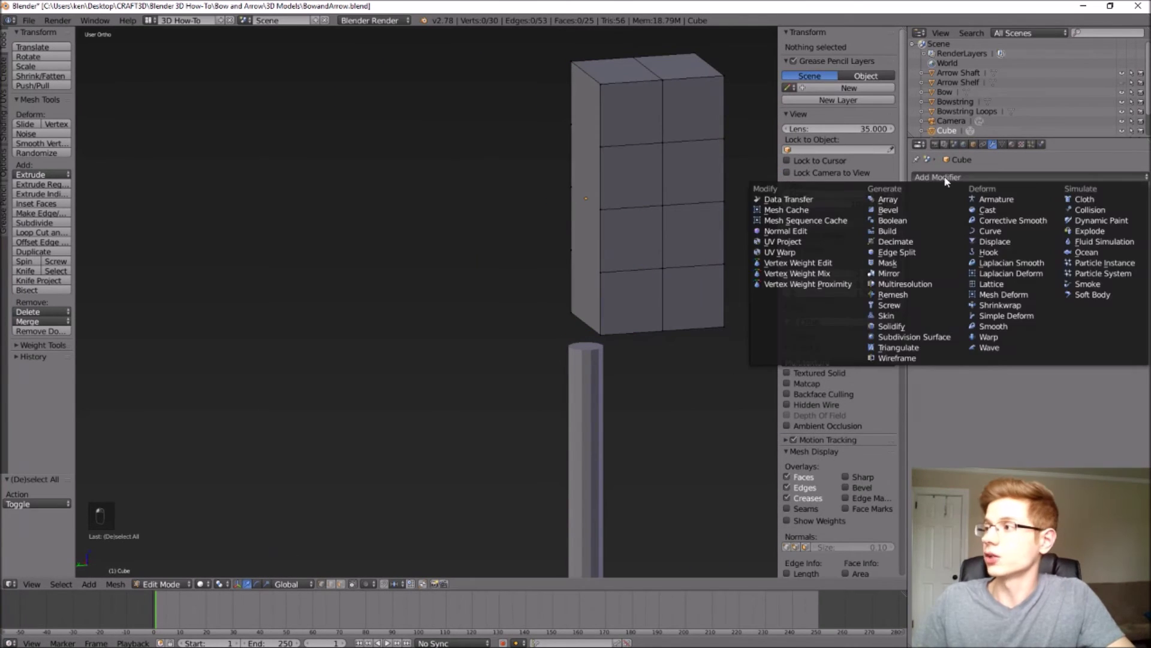
pyautogui.click(815, 303)
# - Lower the bottom edges and raise the top centre into the arrowhead's point
pyautogui.keyDown('shift'); pyautogui.moveTo(652, 150); pyautogui.dragTo(300, 164, button='middle'); pyautogui.keyUp('shift')
pyautogui.rightClick(328, 334)
pyautogui.moveTo(327, 303); pyautogui.dragTo(327, 342)
pyautogui.rightClick(273, 337)
pyautogui.moveTo(271, 309); pyautogui.dragTo(270, 329)
pyautogui.rightClick(272, 129)
pyautogui.moveTo(273, 96); pyautogui.dragTo(273, 117)
pyautogui.moveTo(295, 374); pyautogui.dragTo(312, 374)
pyautogui.moveTo(295, 283); pyautogui.dragTo(291, 283)
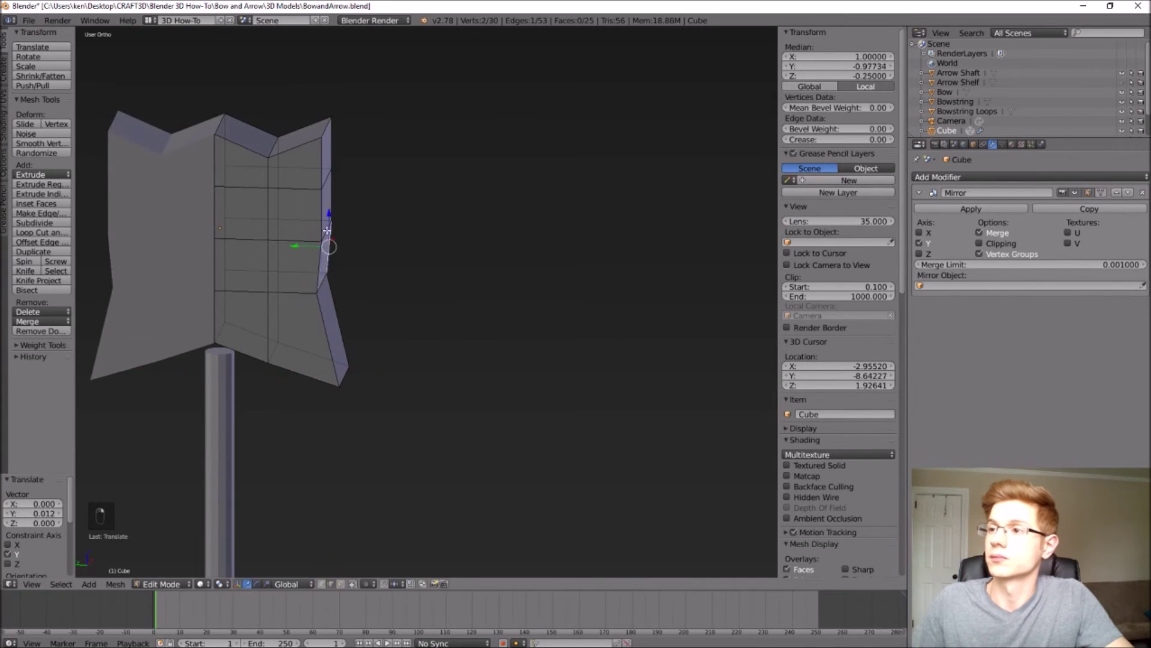
pyautogui.moveTo(295, 230); pyautogui.dragTo(278, 231)
pyautogui.hotkey('ctrl', 'z')
pyautogui.moveTo(295, 178); pyautogui.dragTo(274, 179)
pyautogui.moveTo(296, 126)
pyautogui.mouseDown()
pyautogui.moveTo(268, 126)
pyautogui.moveTo(298, 135)
pyautogui.mouseUp()
pyautogui.moveTo(220, 94); pyautogui.dragTo(220, 28)
# - Pull the upper edges and inner vertex rows inward to taper the arrowhead
pyautogui.rightClick(274, 148)
pyautogui.moveTo(273, 116); pyautogui.dragTo(220, 120)
pyautogui.keyDown('alt'); pyautogui.rightClick(268, 210); pyautogui.keyUp('alt')
pyautogui.hotkey('ctrl', 'z')
pyautogui.rightClick(268, 188)
pyautogui.moveTo(238, 176); pyautogui.dragTo(213, 177)
pyautogui.moveTo(238, 229); pyautogui.dragTo(216, 229)
pyautogui.rightClick(268, 292)
pyautogui.moveTo(238, 282); pyautogui.dragTo(221, 281)
pyautogui.rightClick(321, 282)
pyautogui.moveTo(322, 249); pyautogui.dragTo(322, 271)
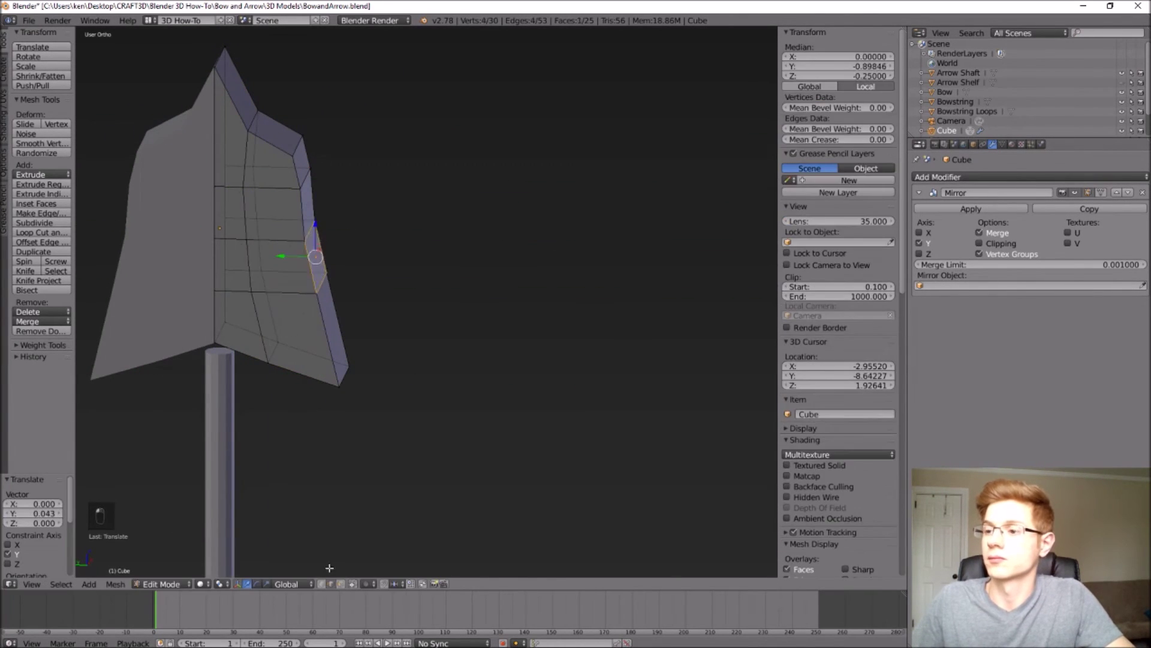
pyautogui.moveTo(309, 198); pyautogui.dragTo(309, 211)
pyautogui.hotkey('ctrl', 'z')
# - Pull the barb edges outward and adjust the upper outer edge vertically
pyautogui.scroll(-2, 275, 209)
pyautogui.moveTo(259, 179); pyautogui.dragTo(236, 180)
pyautogui.moveTo(282, 204); pyautogui.dragTo(384, 264, button='middle')
pyautogui.moveTo(306, 224); pyautogui.dragTo(337, 226)
pyautogui.moveTo(384, 227); pyautogui.dragTo(468, 192, button='middle')
pyautogui.rightClick(513, 101)
pyautogui.moveTo(514, 72); pyautogui.dragTo(514, 75)
pyautogui.scroll(-2, 588, 234)
pyautogui.press('z')
pyautogui.press('z')
pyautogui.press('a')
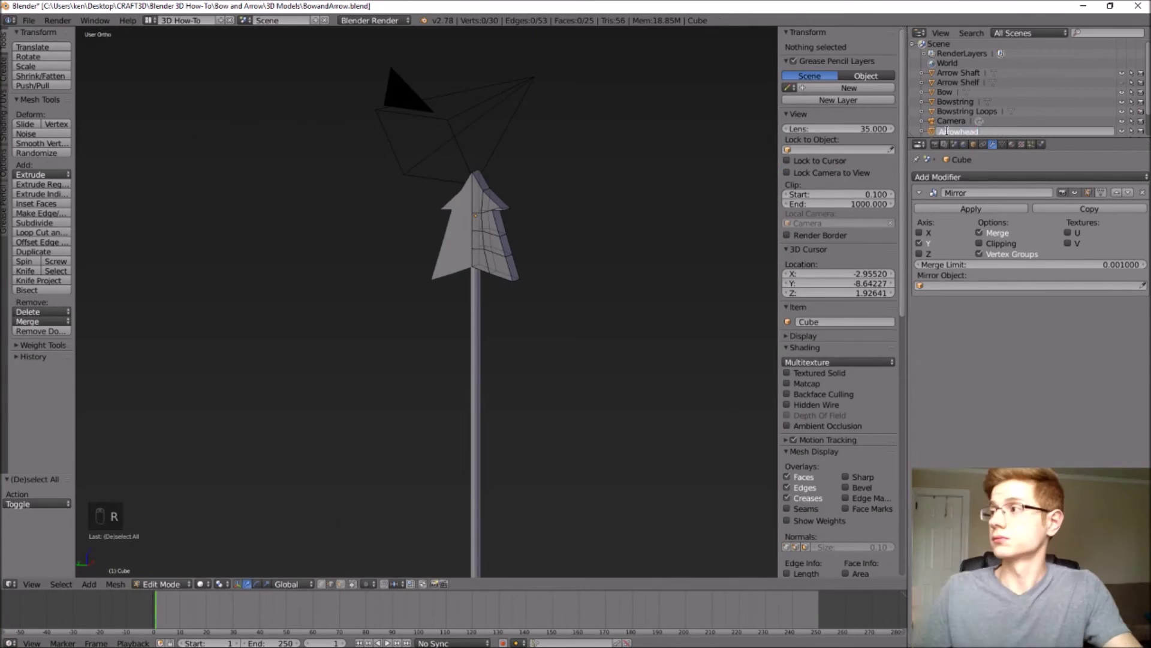
pyautogui.scroll(-3, 478, 303)
pyautogui.scroll(4, 478, 303)
# - Scale selected arrowhead vertices, then leave Edit Mode and scale the Arrowhead to 0.144
pyautogui.click(171, 584)
pyautogui.click(169, 562)
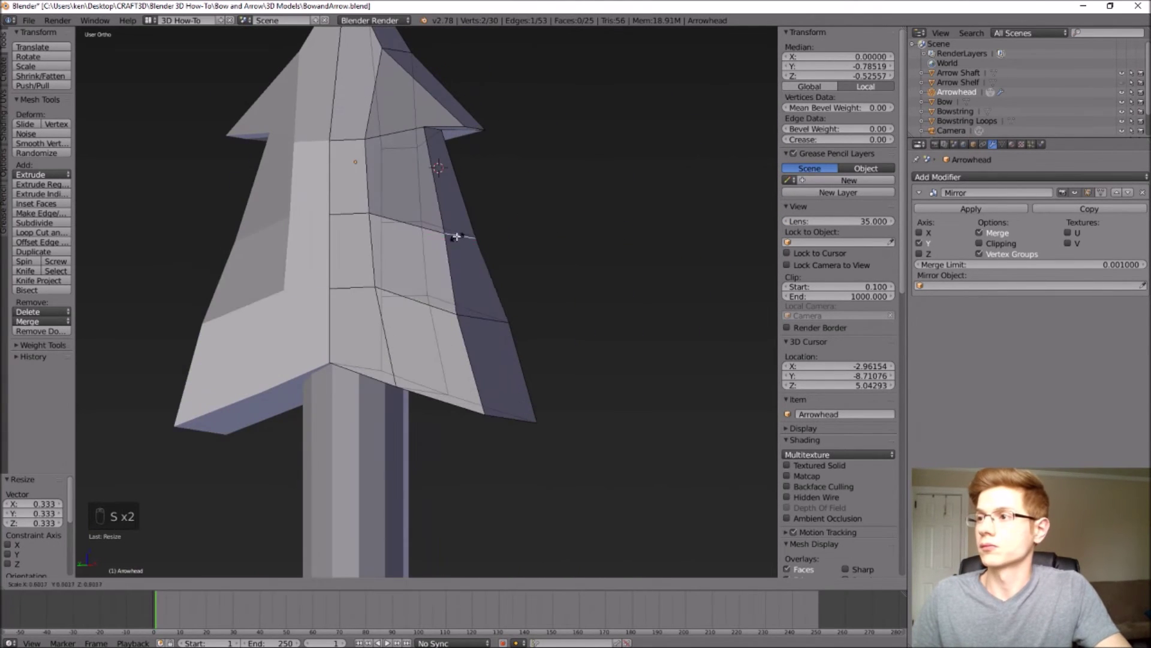
pyautogui.rightClick(462, 316)
pyautogui.rightClick(352, 325)
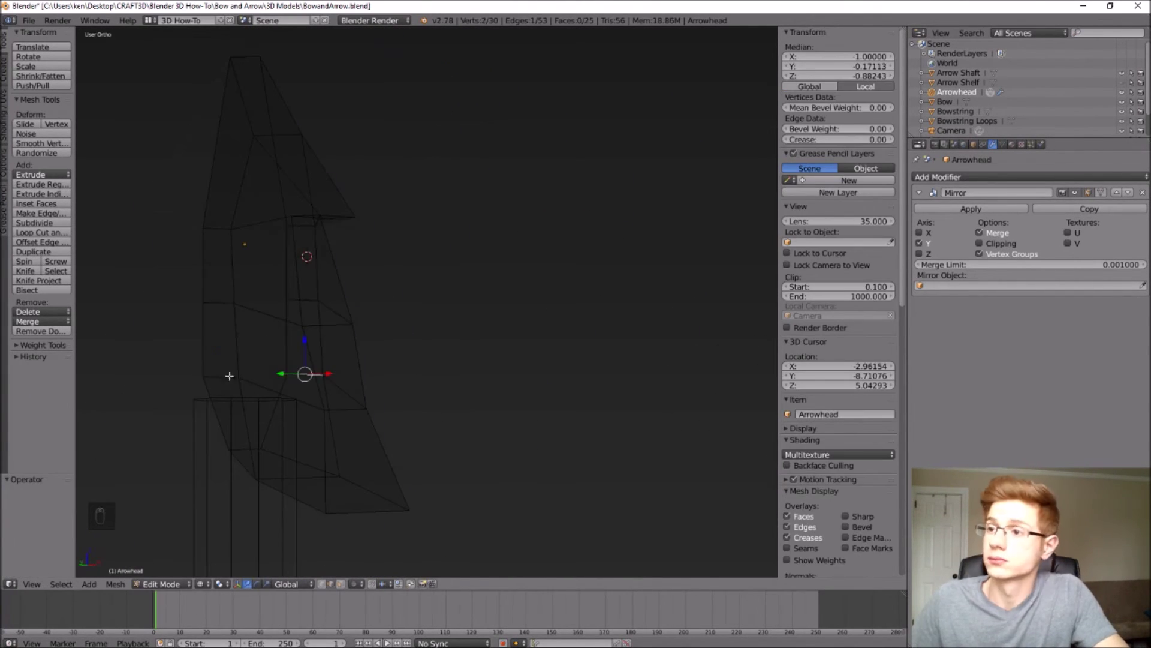
pyautogui.press('a')
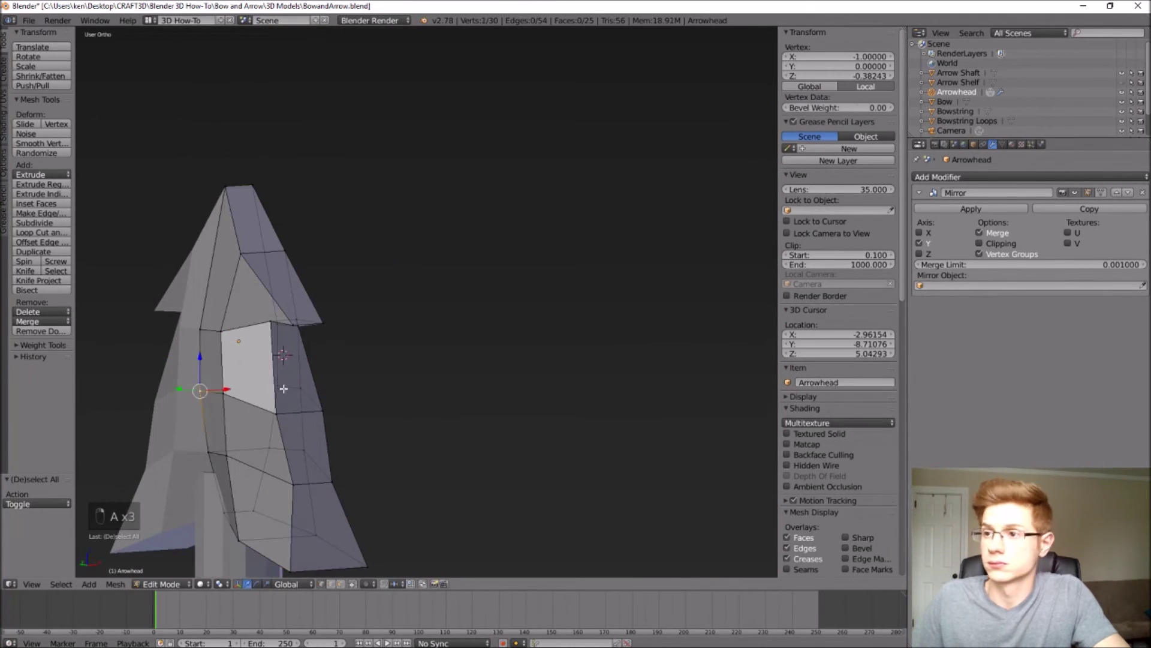
pyautogui.press('s')
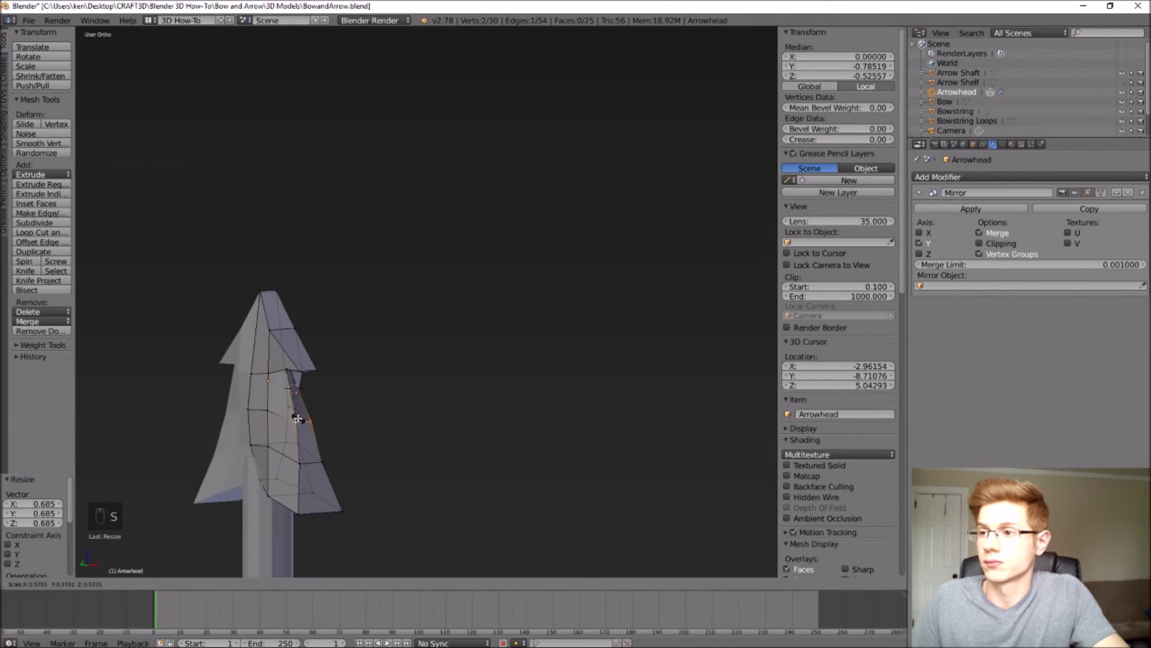
pyautogui.press('s')
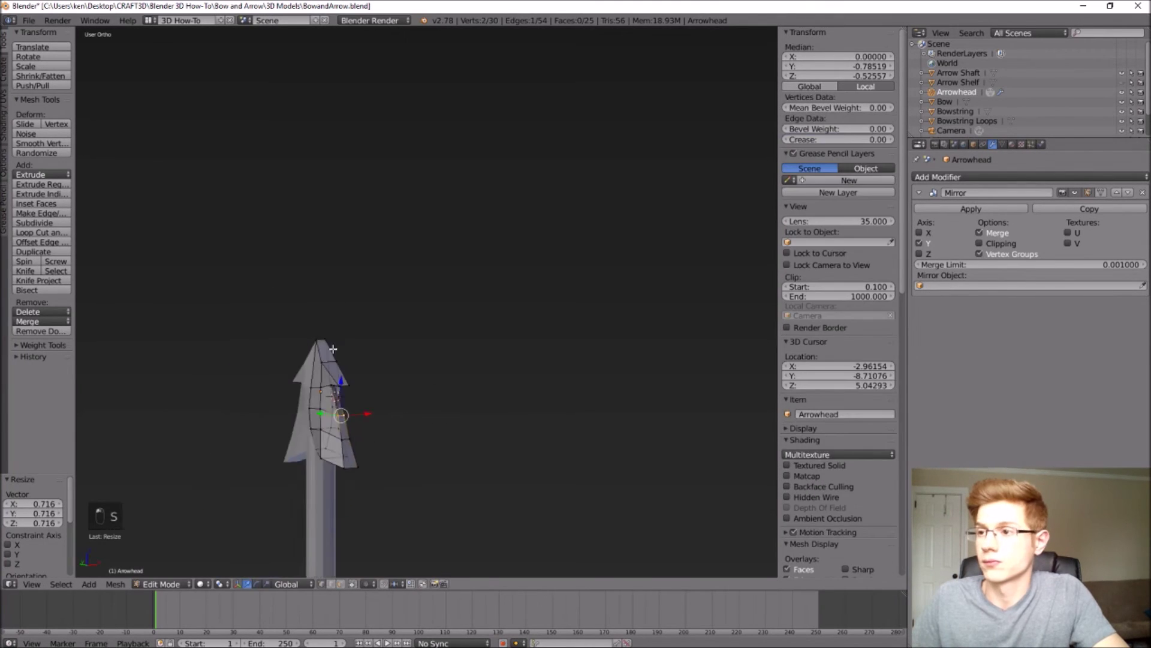
pyautogui.press('Tab')
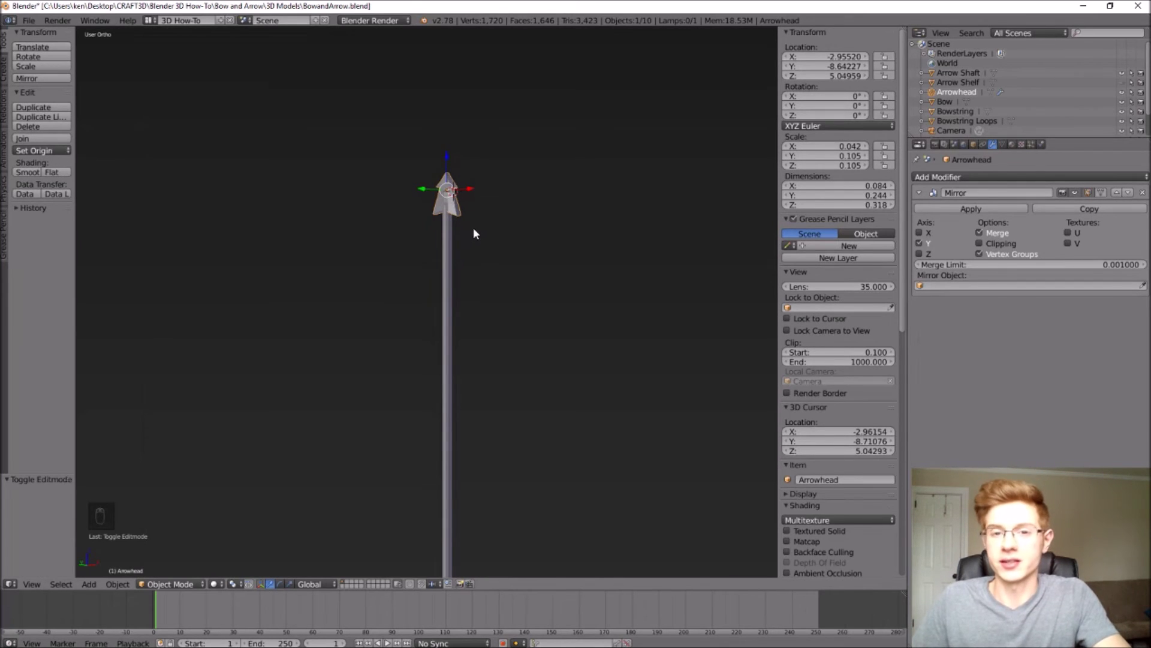
pyautogui.press('s')
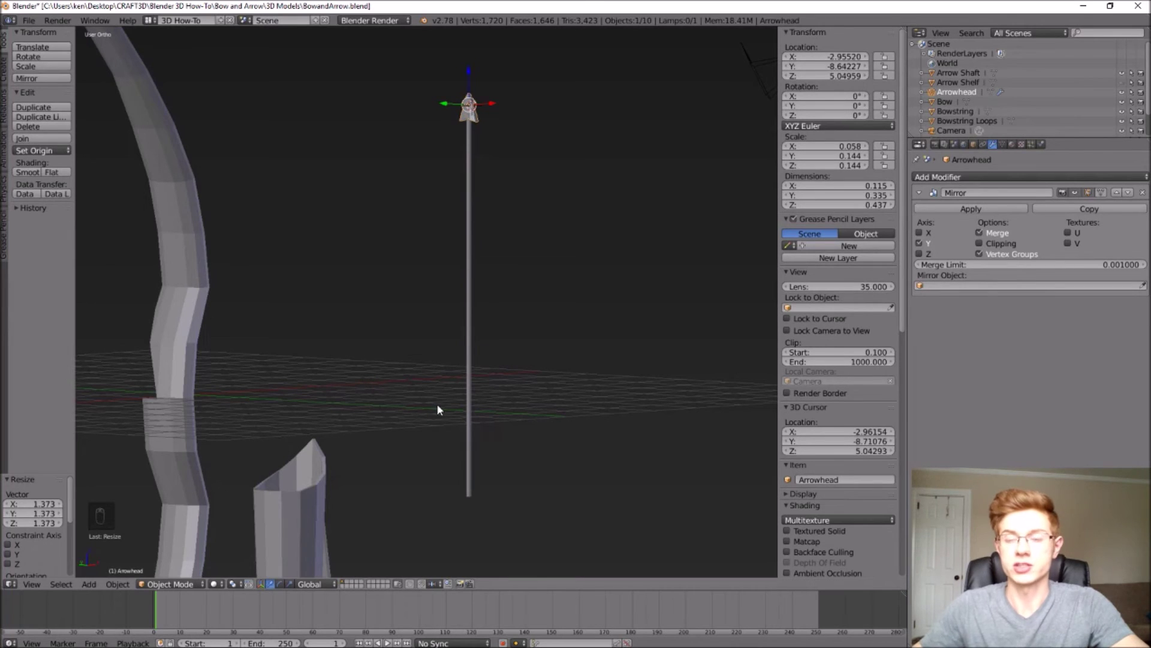
# - Add a cube, flatten it along Z, and slant it into a thin diagonal strip
pyautogui.click(90, 584)
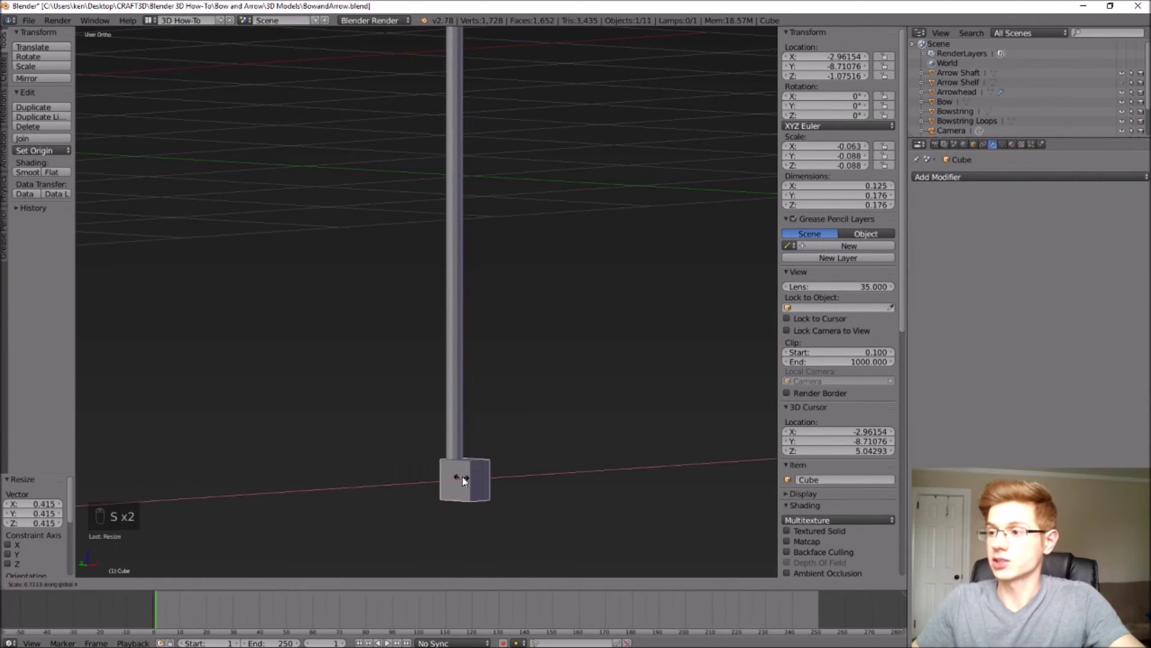
pyautogui.press('s')
pyautogui.press('z')
pyautogui.click(446, 339)
pyautogui.click(162, 583)
pyautogui.click(175, 560)
pyautogui.press('a')
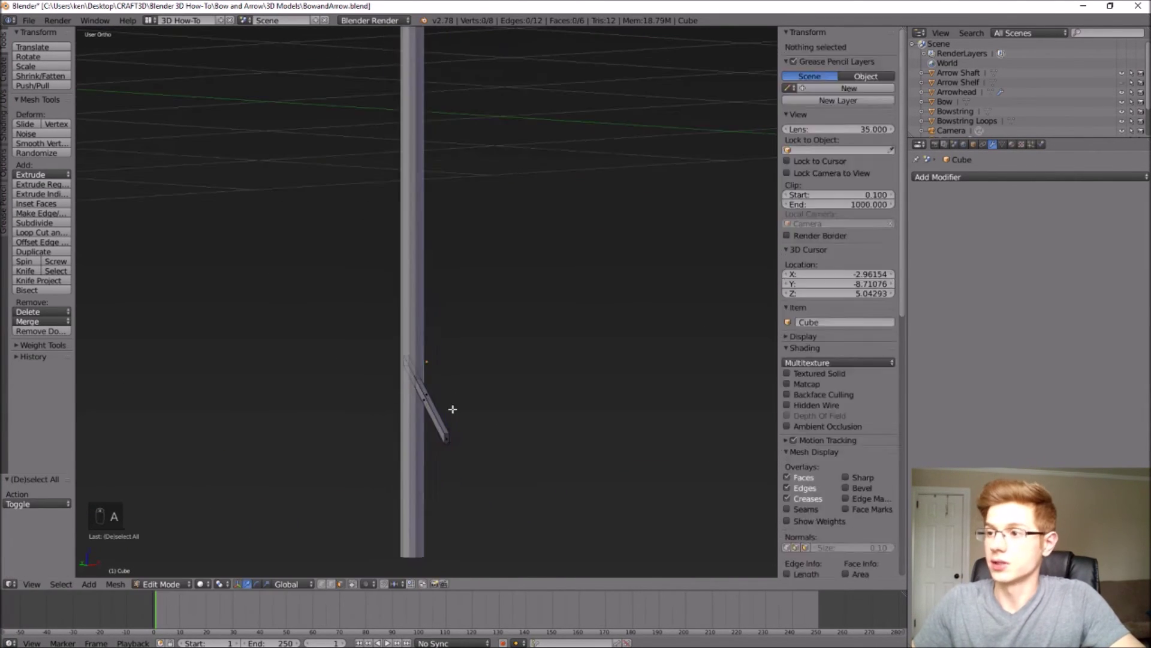
pyautogui.moveTo(621, 534); pyautogui.dragTo(558, 365, button='middle')
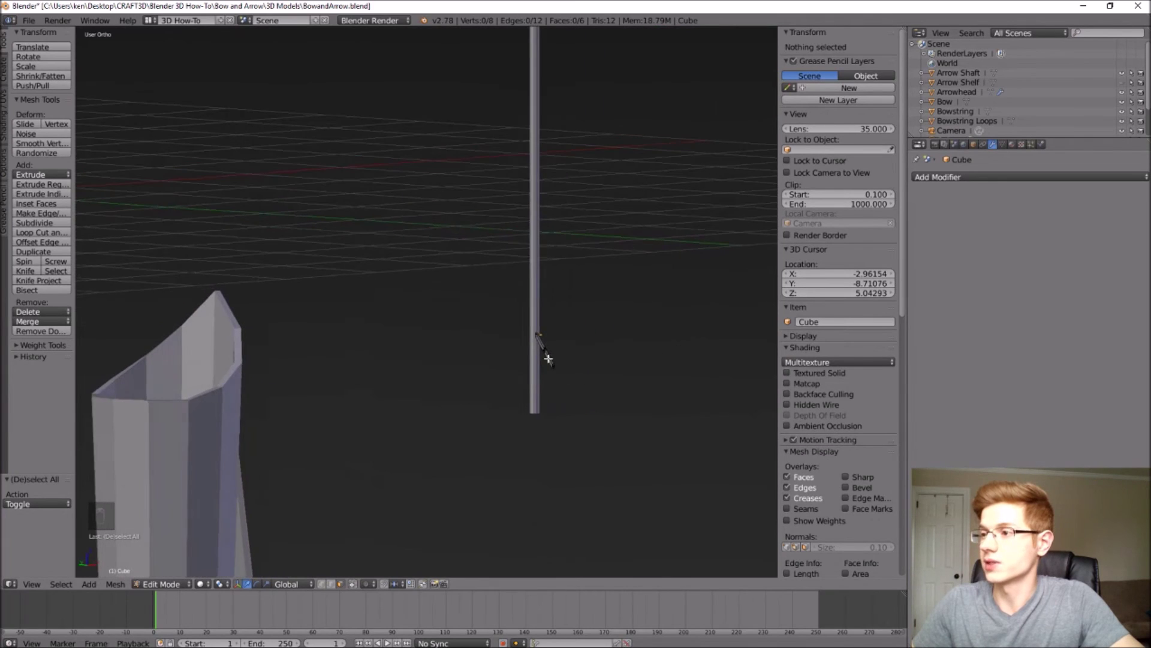
pyautogui.scroll(5, 551, 359)
pyautogui.press('a')
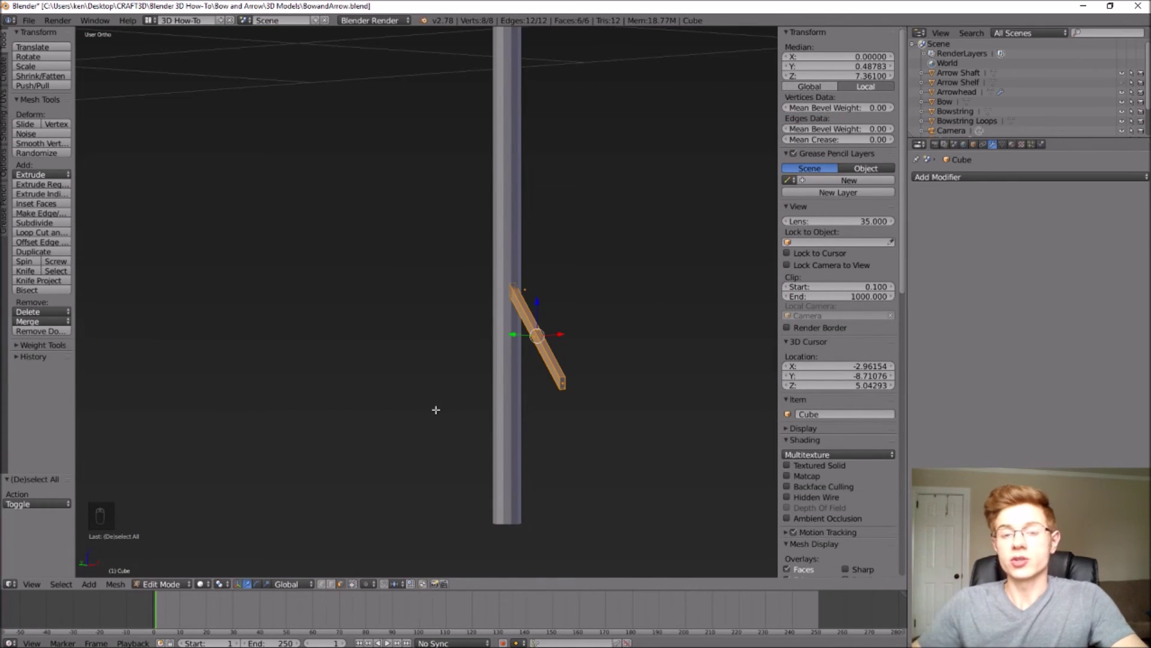
pyautogui.press('a')
# - Add an Array modifier with relative offset X 0 and Z 0.15
pyautogui.click(987, 177)
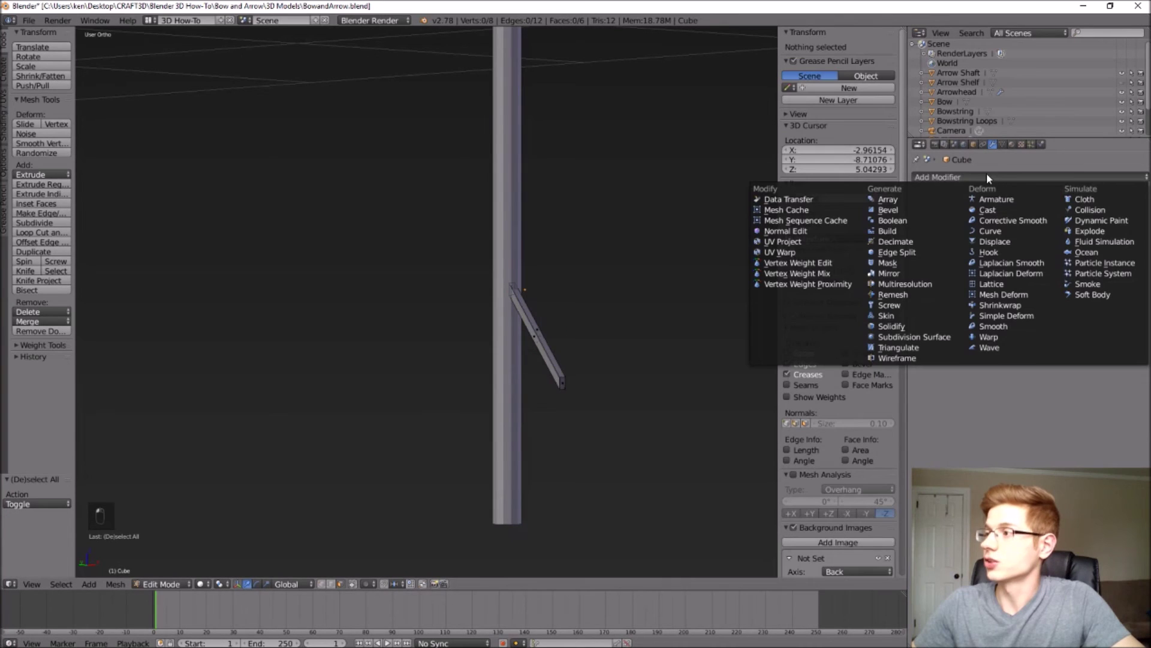
pyautogui.click(889, 200)
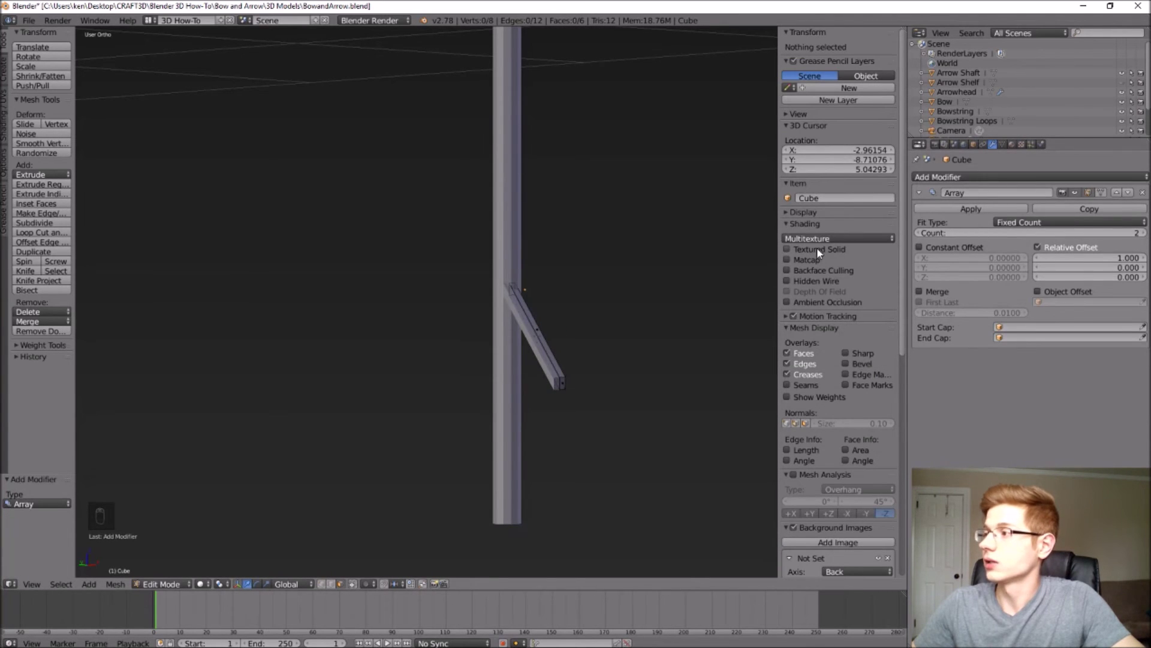
pyautogui.click(1081, 253)
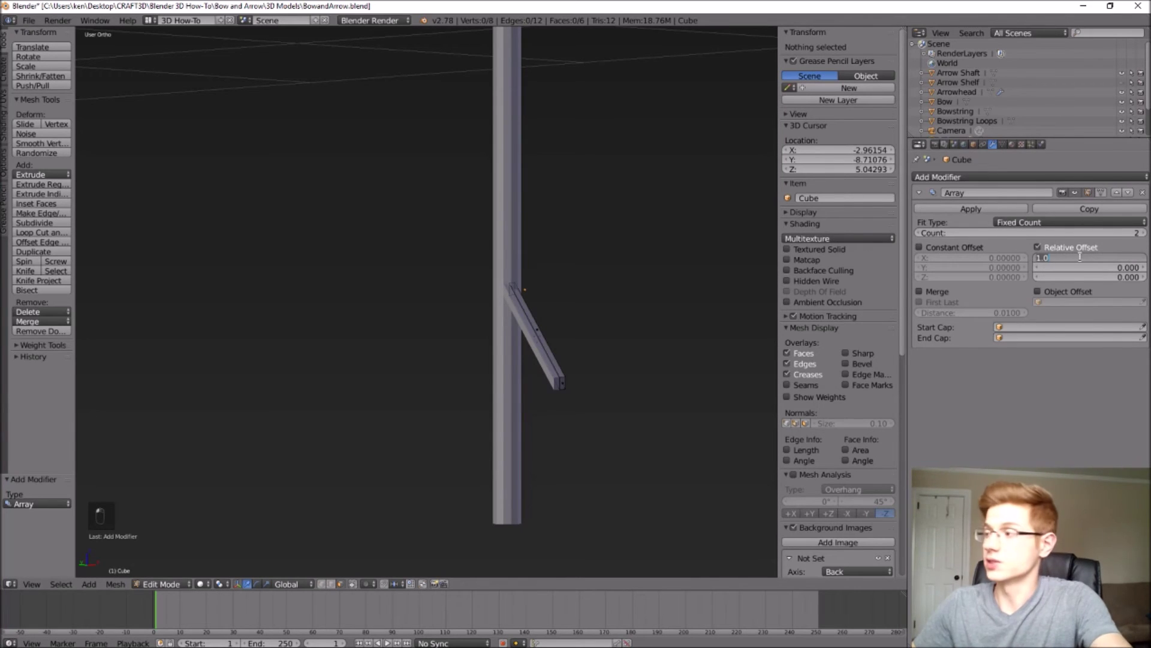
pyautogui.write('0')
pyautogui.press('Return')
pyautogui.click(1092, 278)
pyautogui.write('1.0')
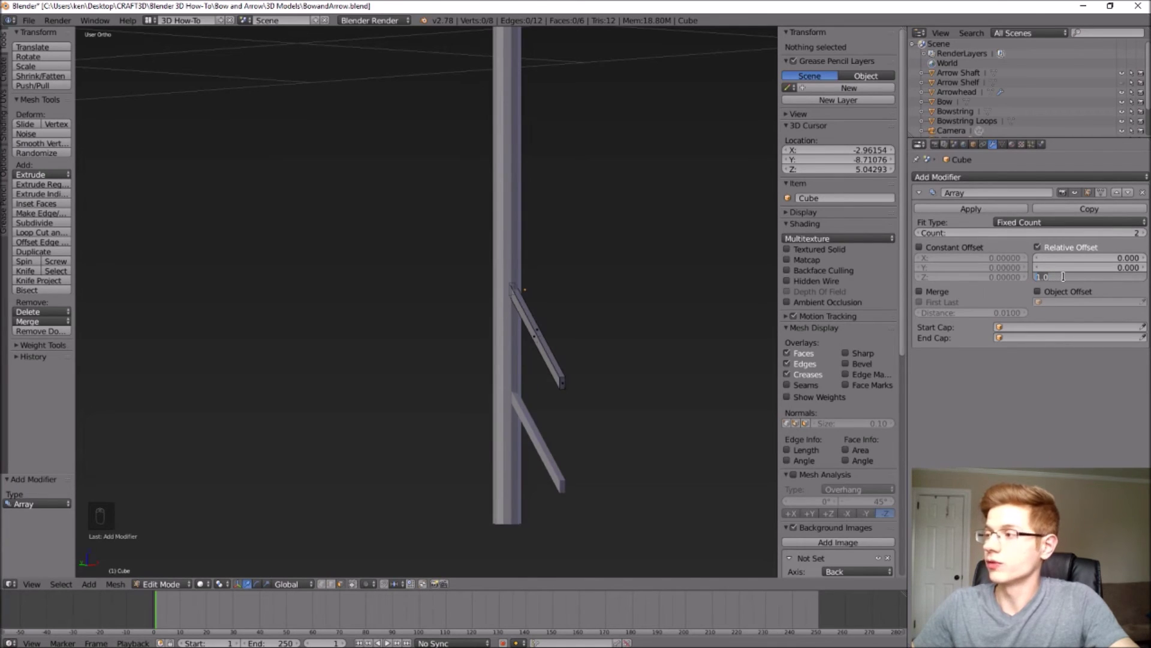
pyautogui.write('-1')
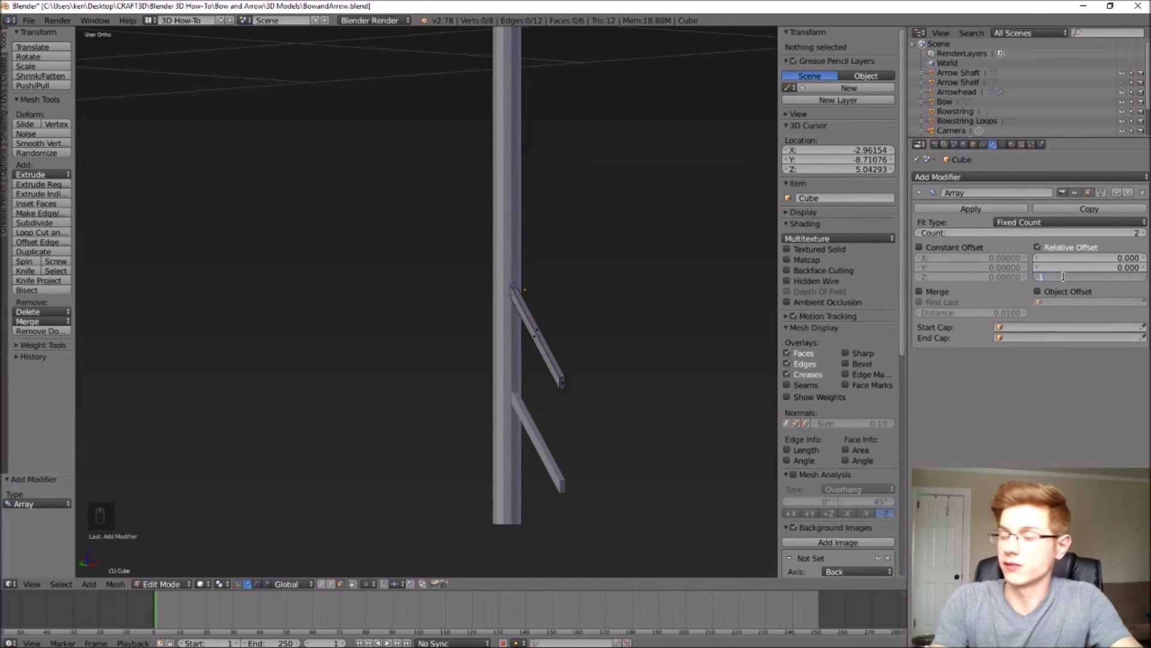
pyautogui.press('Return')
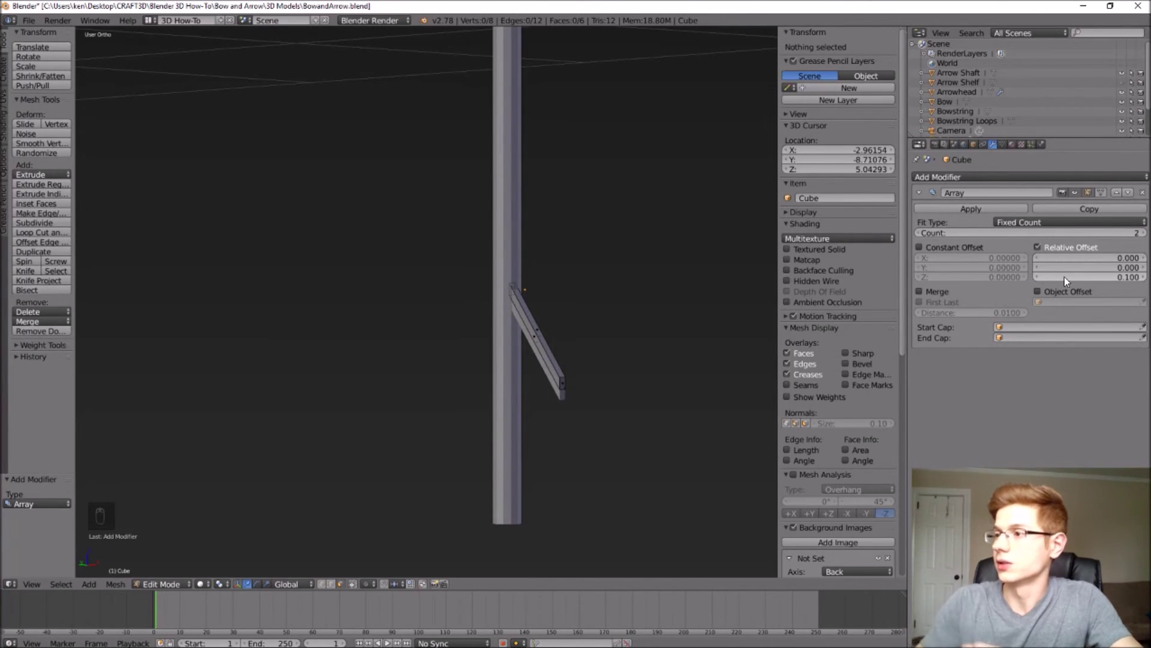
pyautogui.click(1064, 275)
pyautogui.write('0.15')
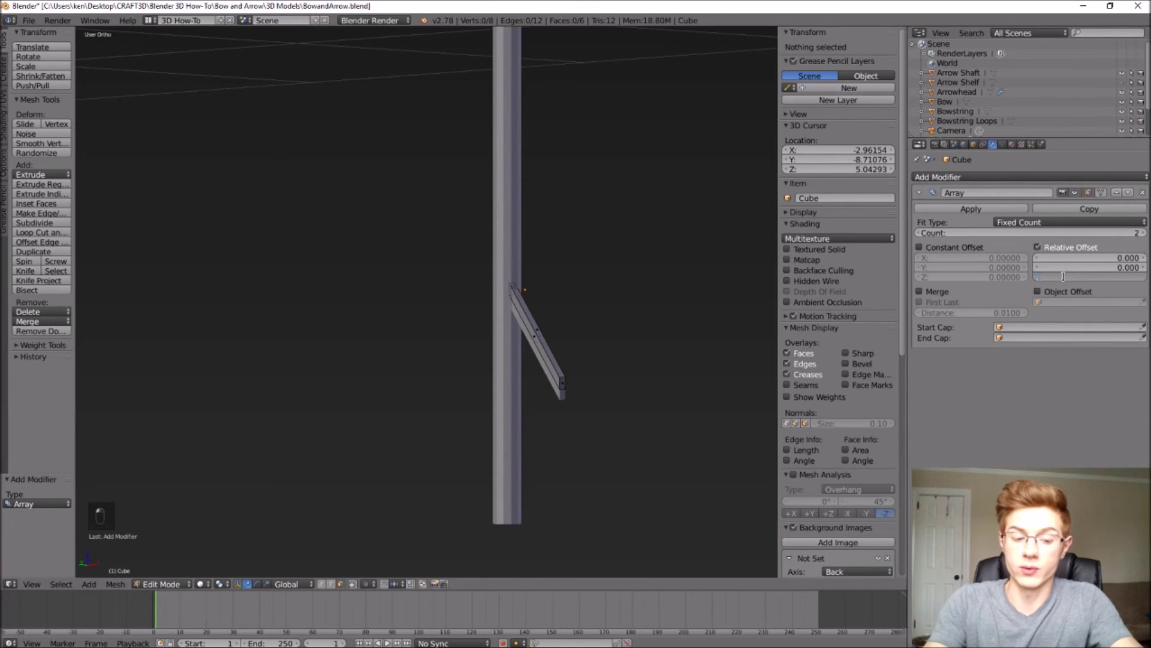
pyautogui.press('Return')
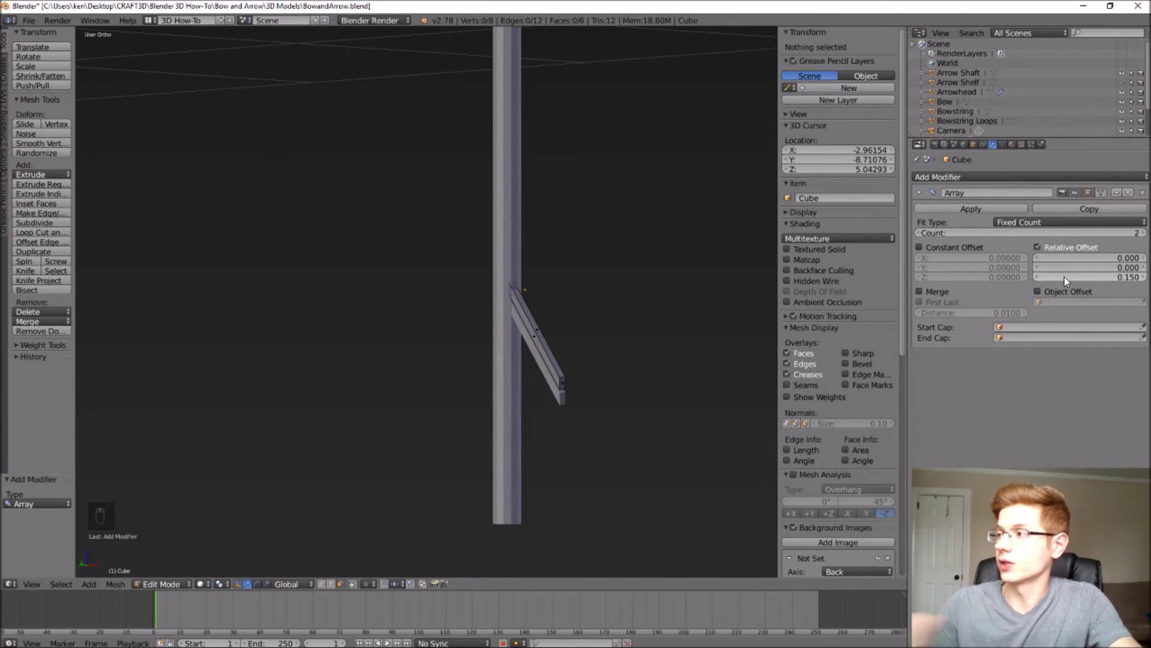
# - Raise the Array count to 15 copies
pyautogui.click(1144, 234)
pyautogui.click(1144, 234)
pyautogui.click(1143, 234)
pyautogui.click(1144, 234)
pyautogui.click(1143, 234)
pyautogui.click(1144, 233)
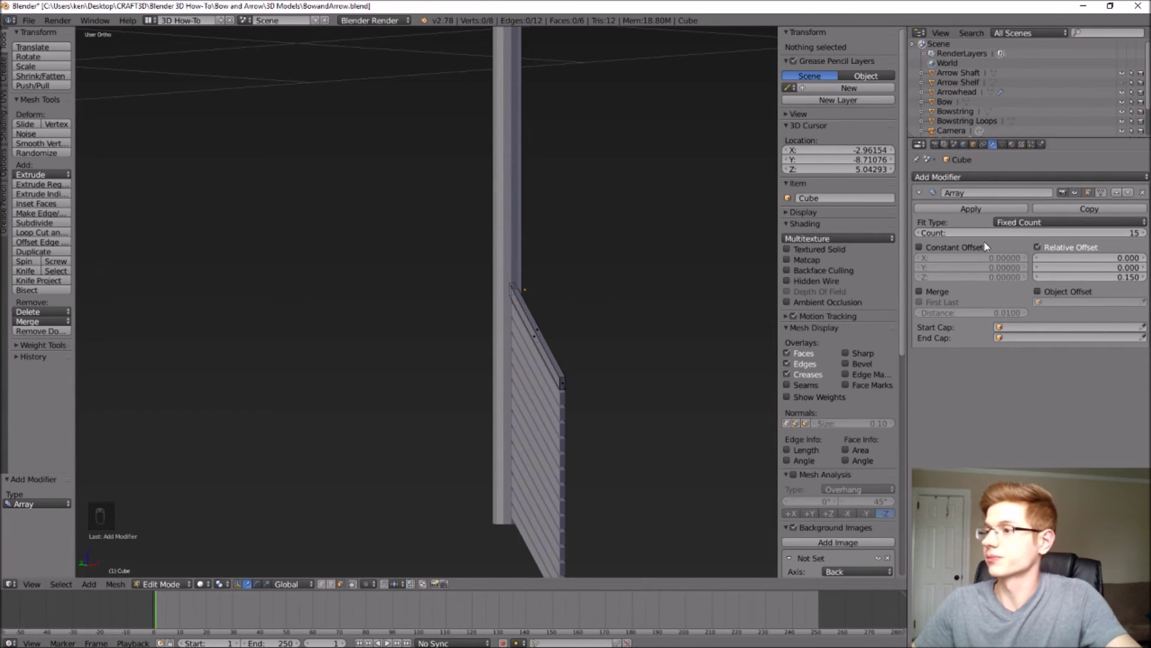
pyautogui.scroll(-4, 701, 300)
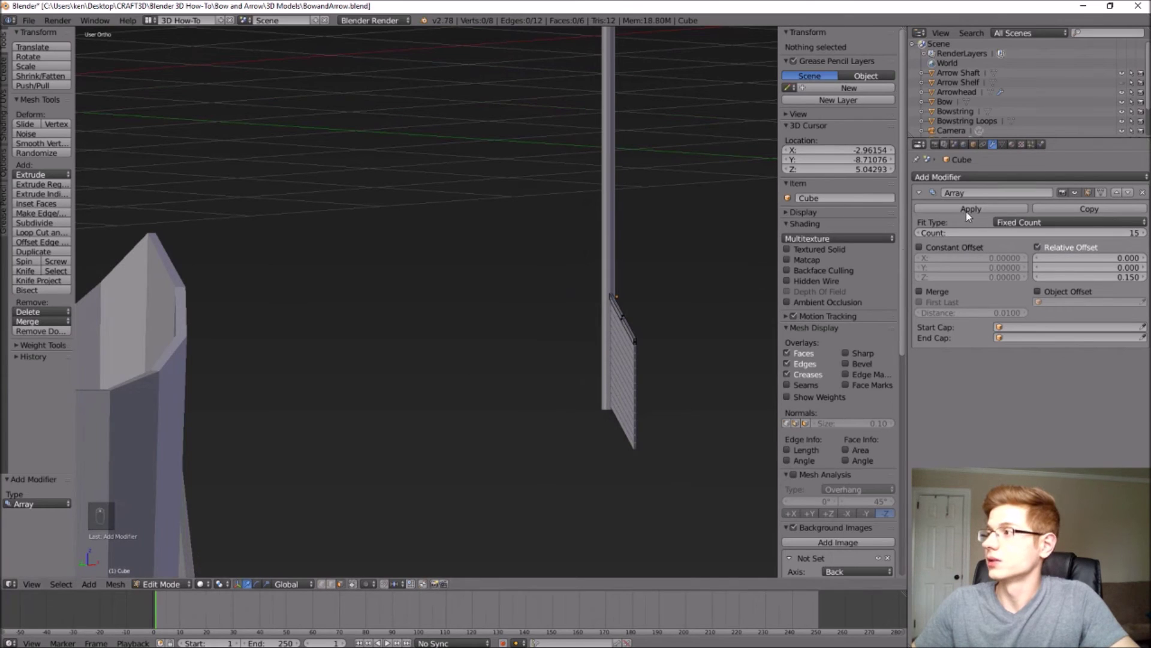
# - Return to Object Mode and apply the Array modifier to the strip
pyautogui.click(971, 208)
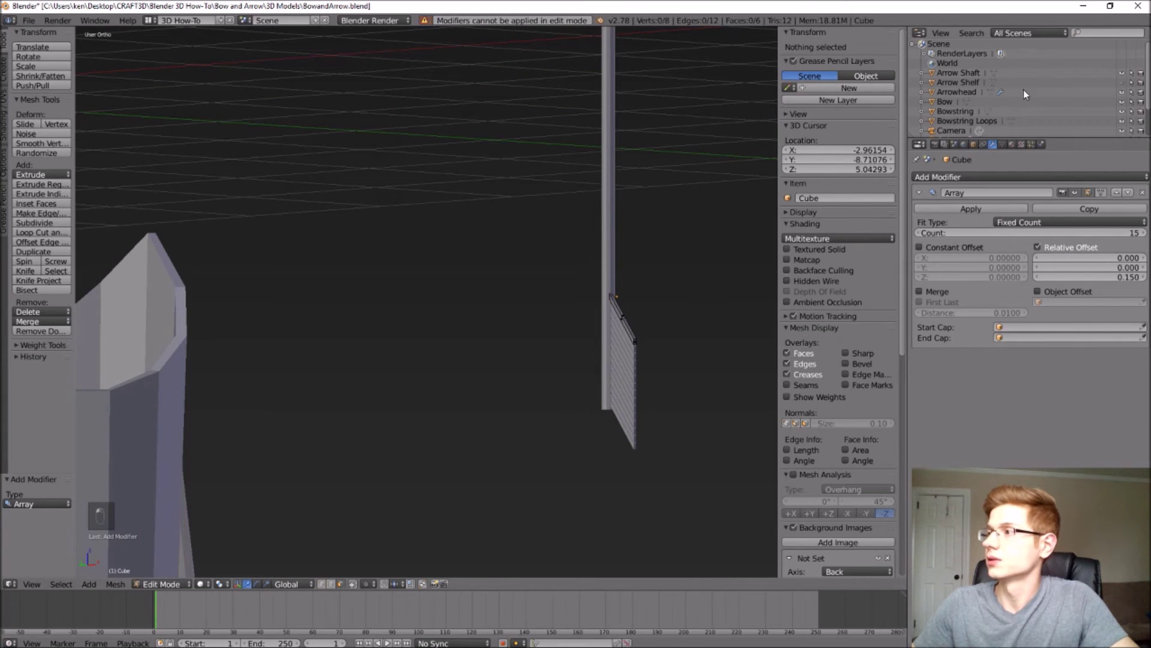
pyautogui.click(160, 584)
pyautogui.click(163, 586)
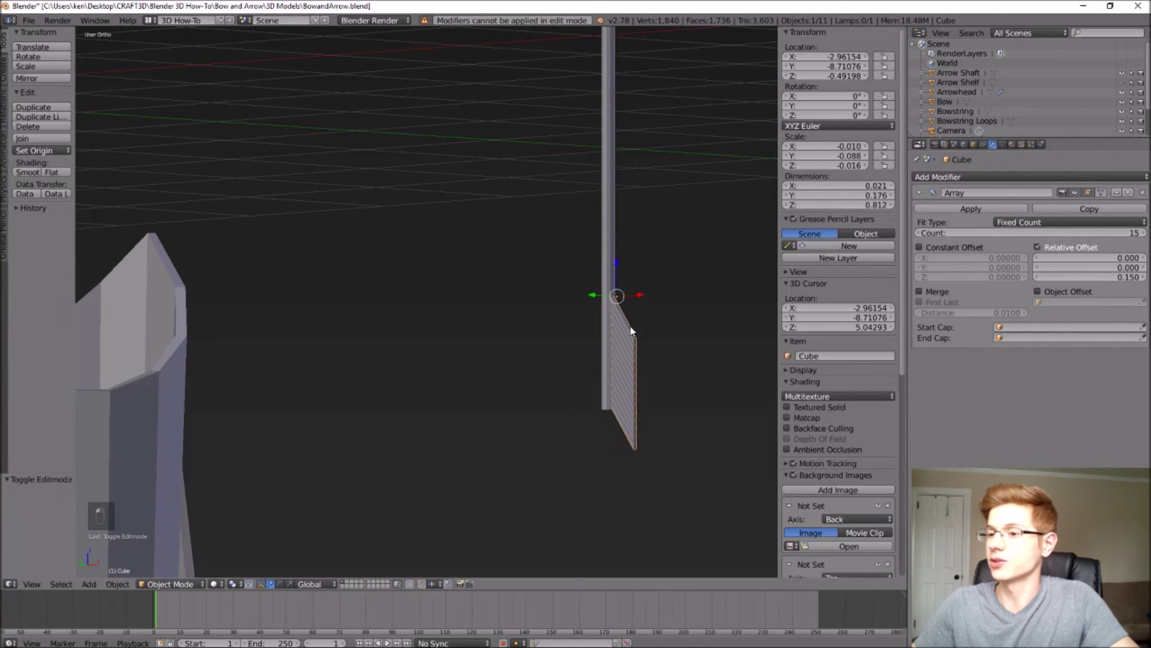
pyautogui.click(971, 209)
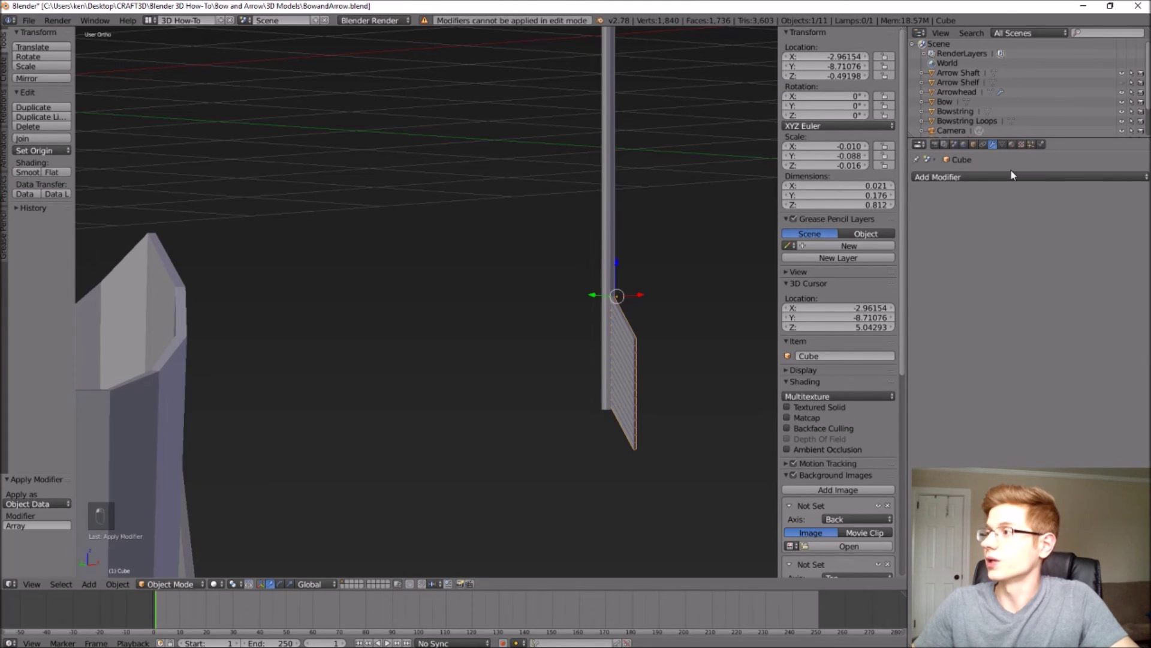
pyautogui.scroll(-3, 997, 118)
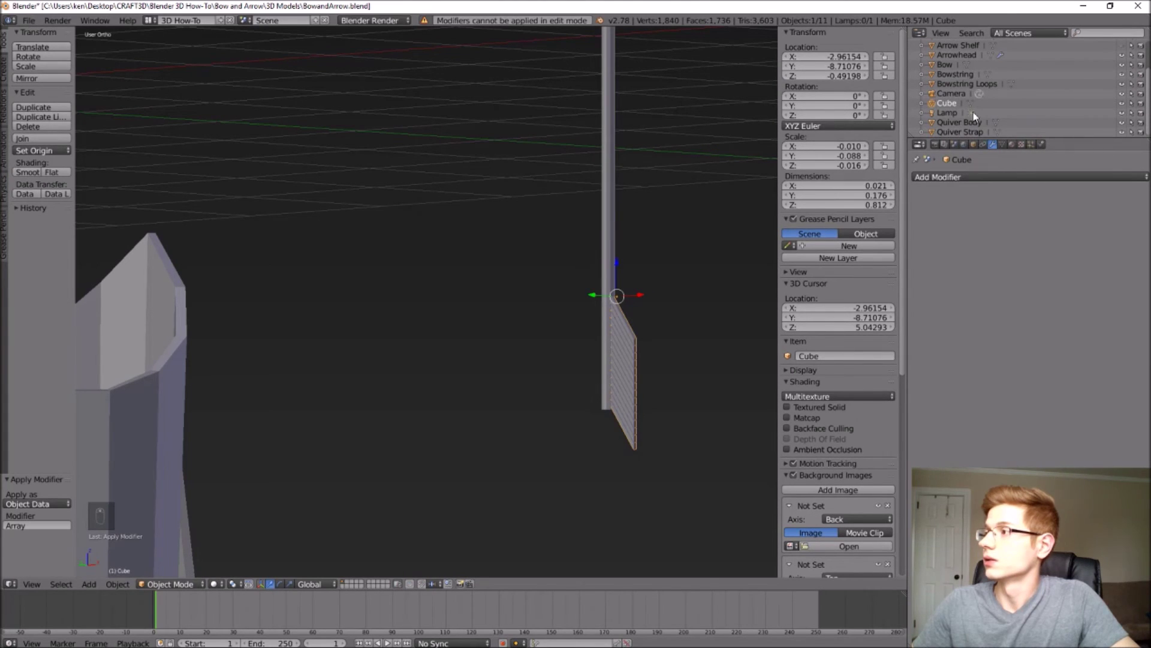
# - Rename the Cube object in the Outliner to 'Arrow Fletching'
pyautogui.doubleClick(947, 103)
pyautogui.write('Arrow F')
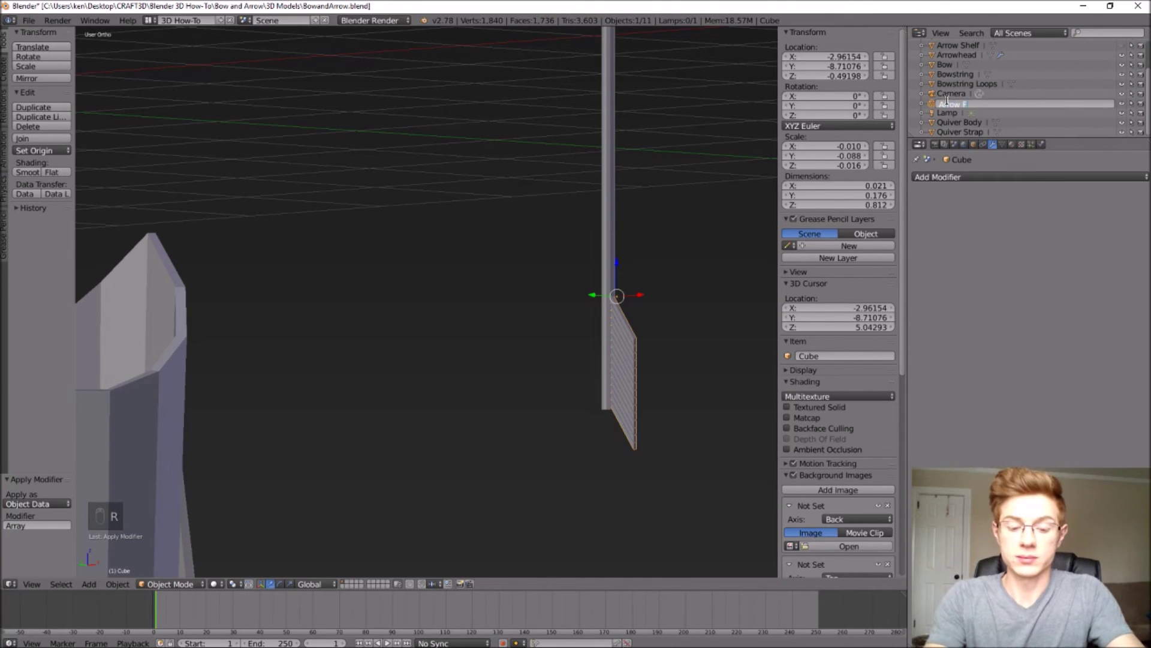
pyautogui.press('BackSpace')
pyautogui.write('F')
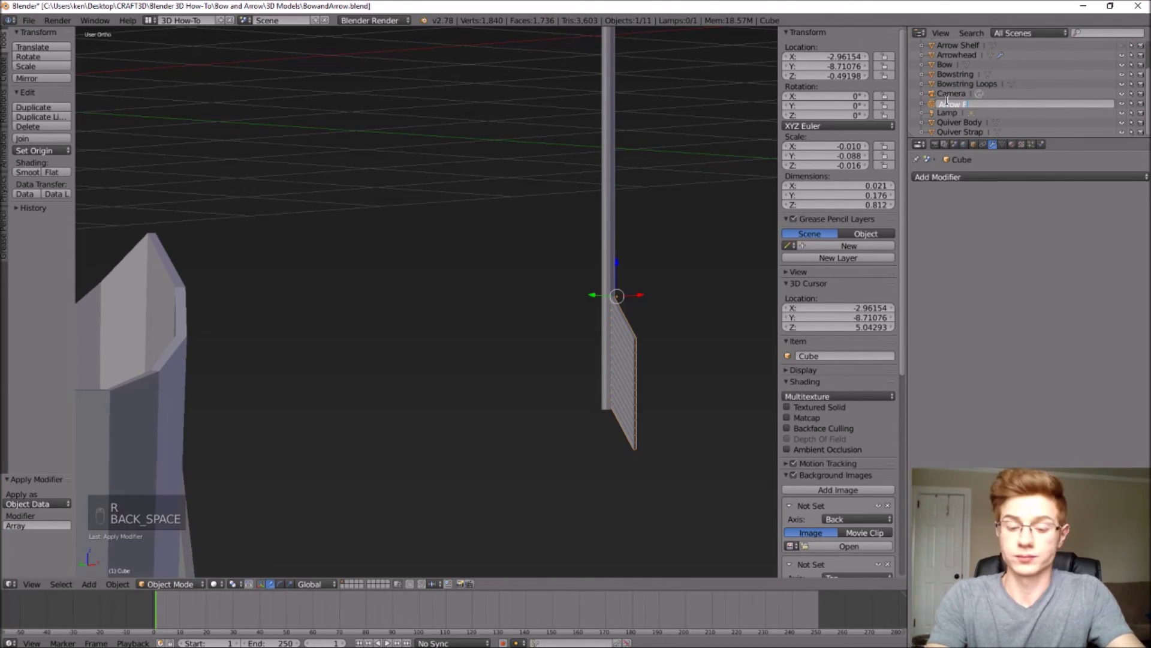
pyautogui.write('letching')
pyautogui.press('Return')
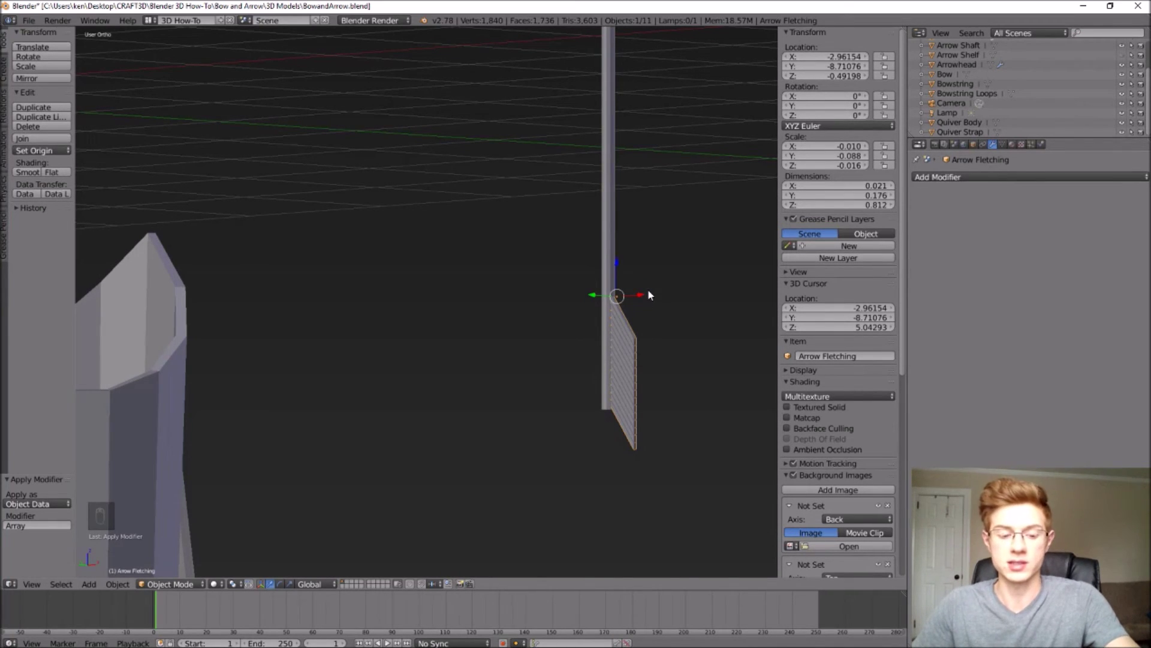
# - Duplicate the fletching vane in place and rotate the copy 120° about Z
pyautogui.press('Escape')
pyautogui.press('a')
pyautogui.click(690, 333)
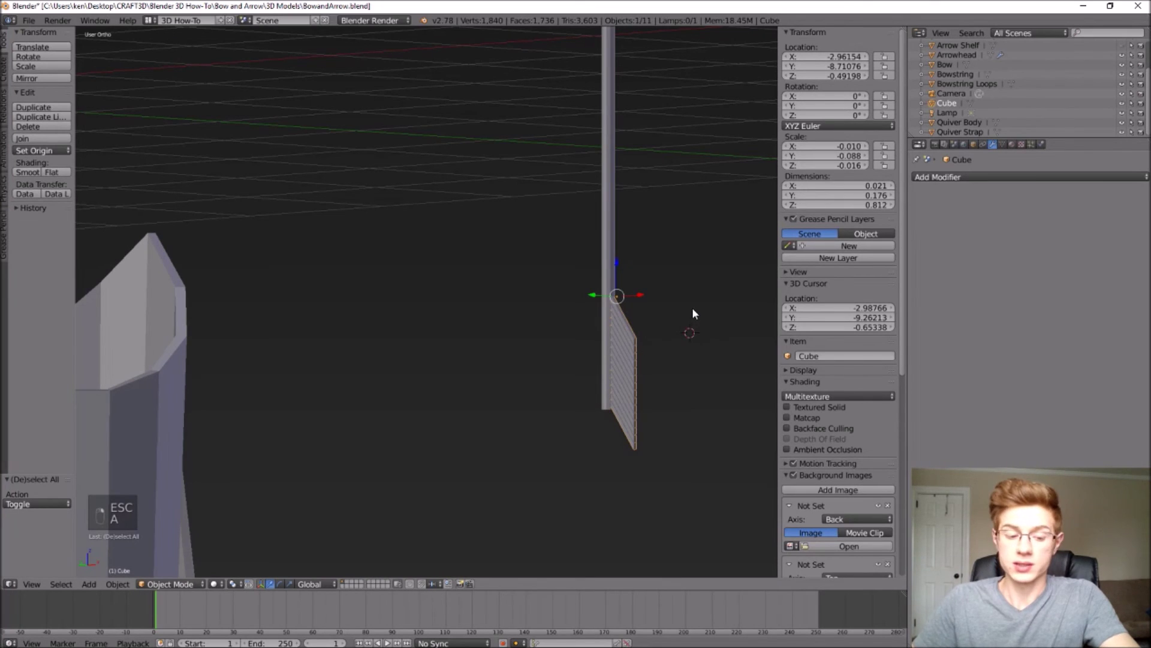
pyautogui.hotkey('shift', 'd')
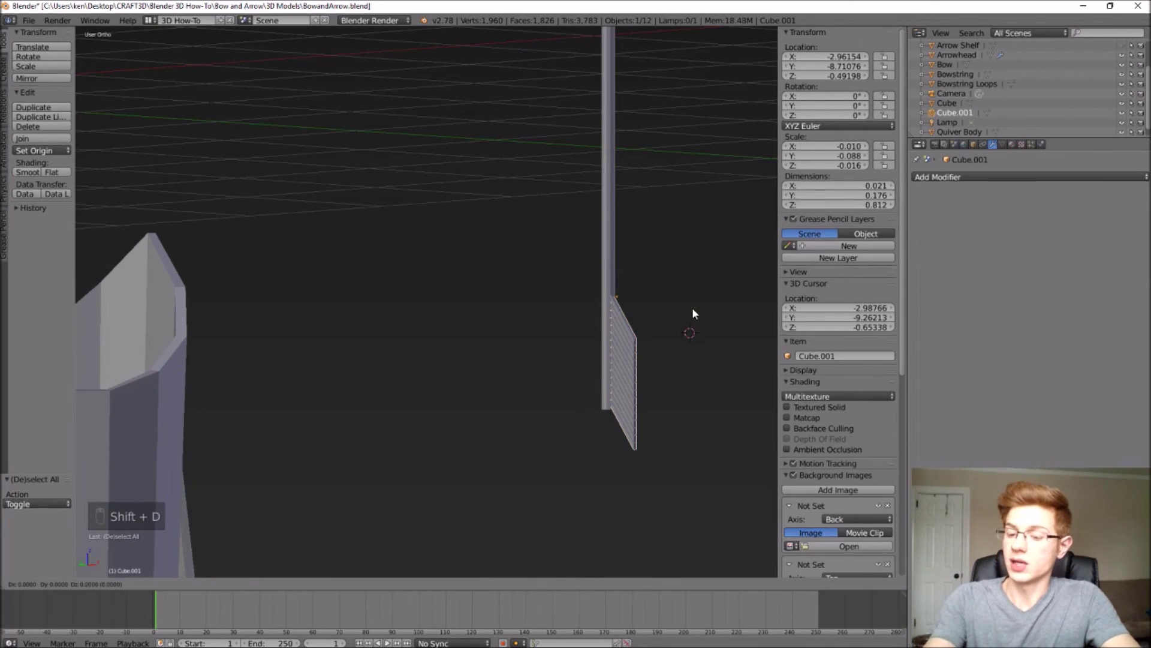
pyautogui.rightClick(692, 314)
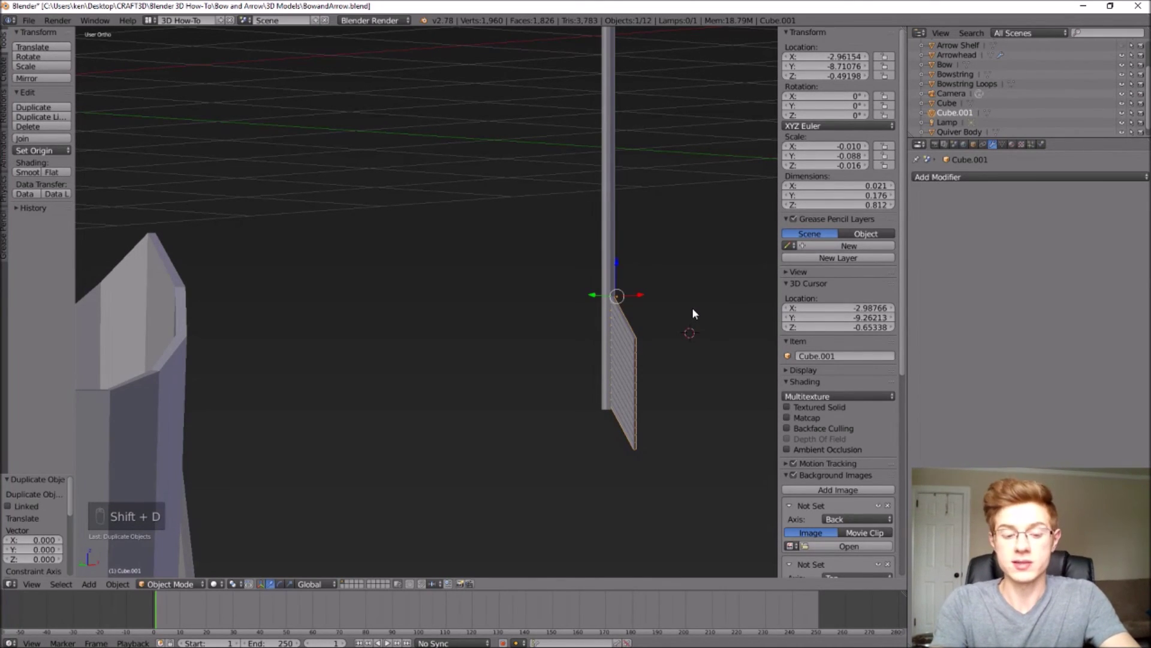
pyautogui.press('r')
pyautogui.press('z')
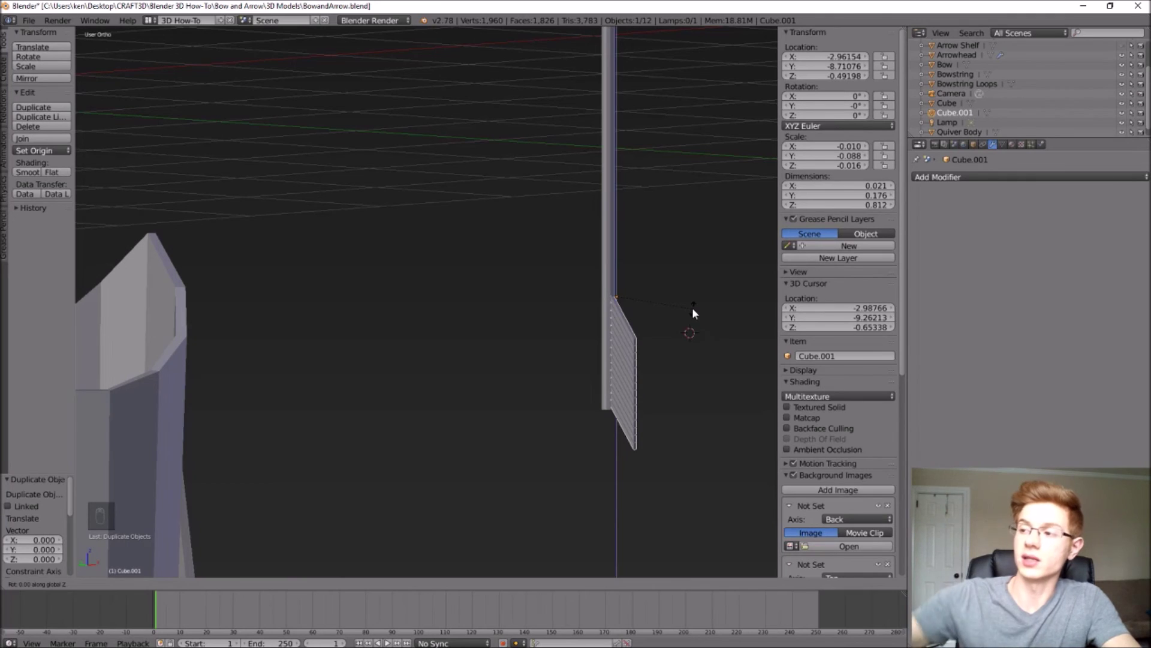
pyautogui.moveTo(653, 469)
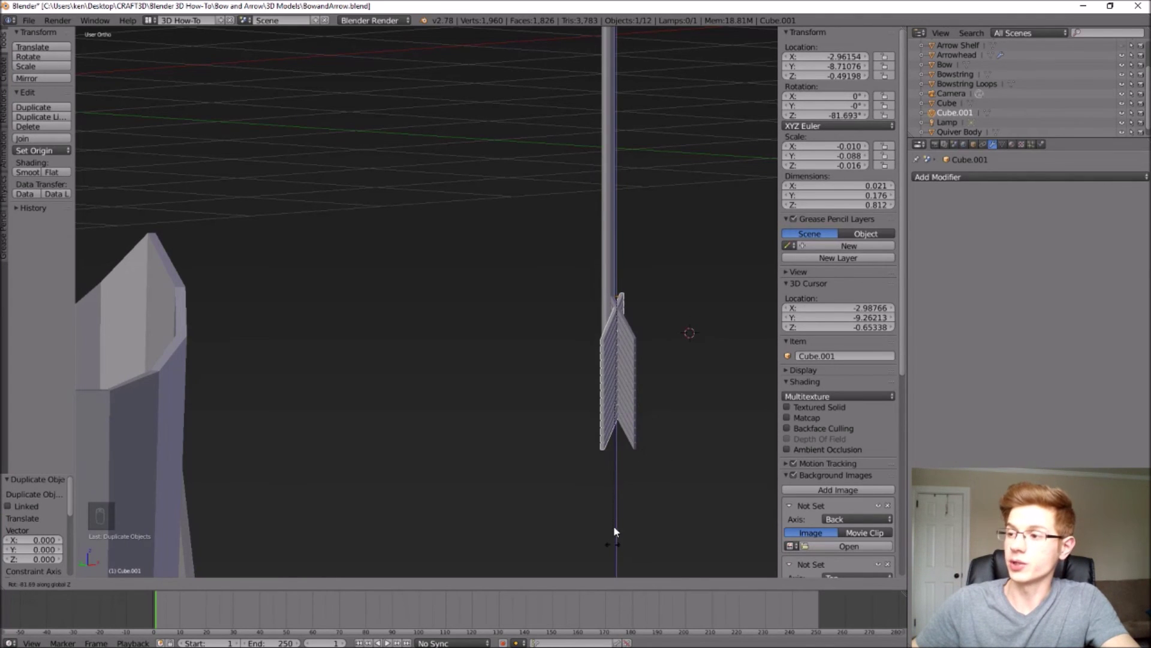
pyautogui.moveTo(625, 452)
pyautogui.moveTo(693, 451)
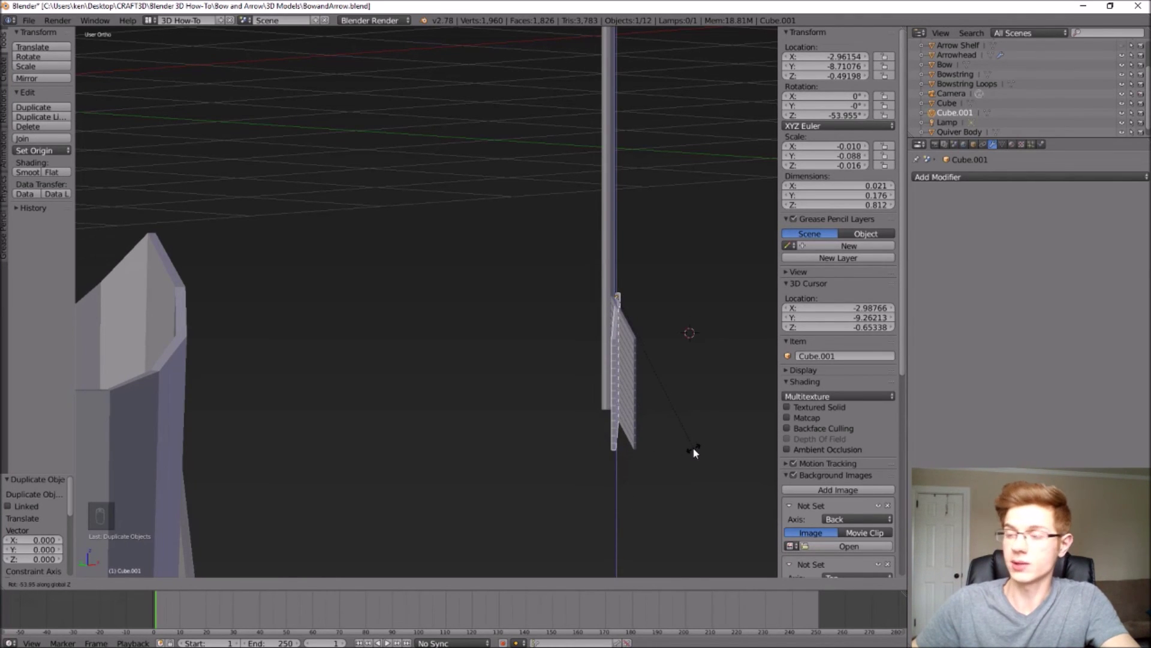
pyautogui.write('120')
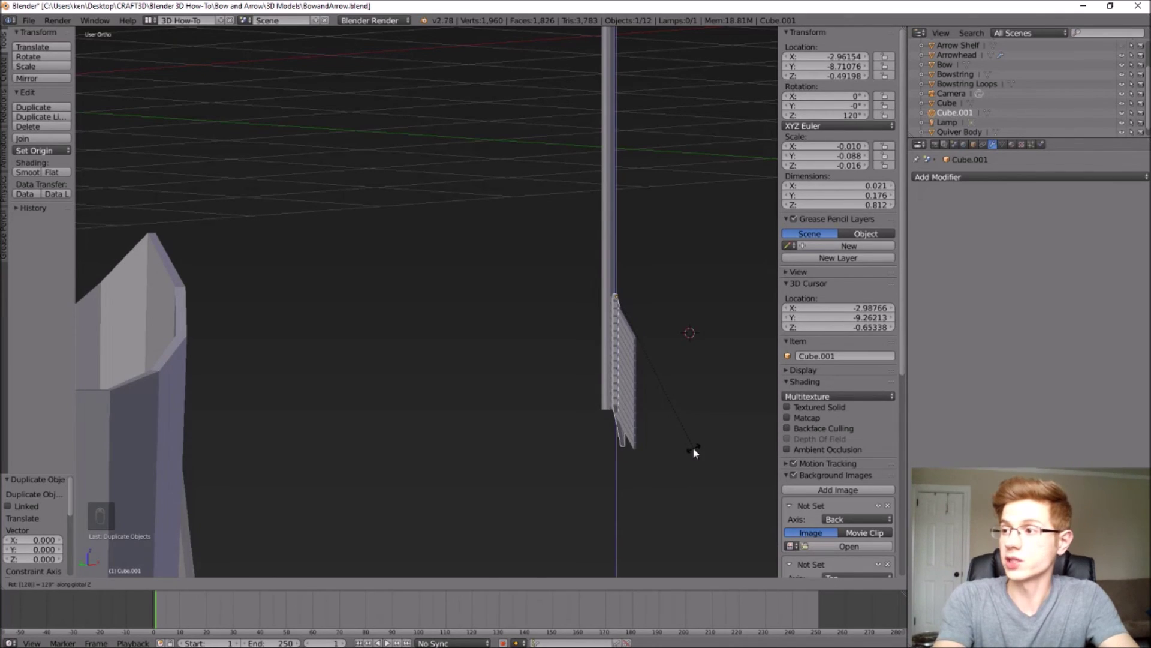
pyautogui.press('Return')
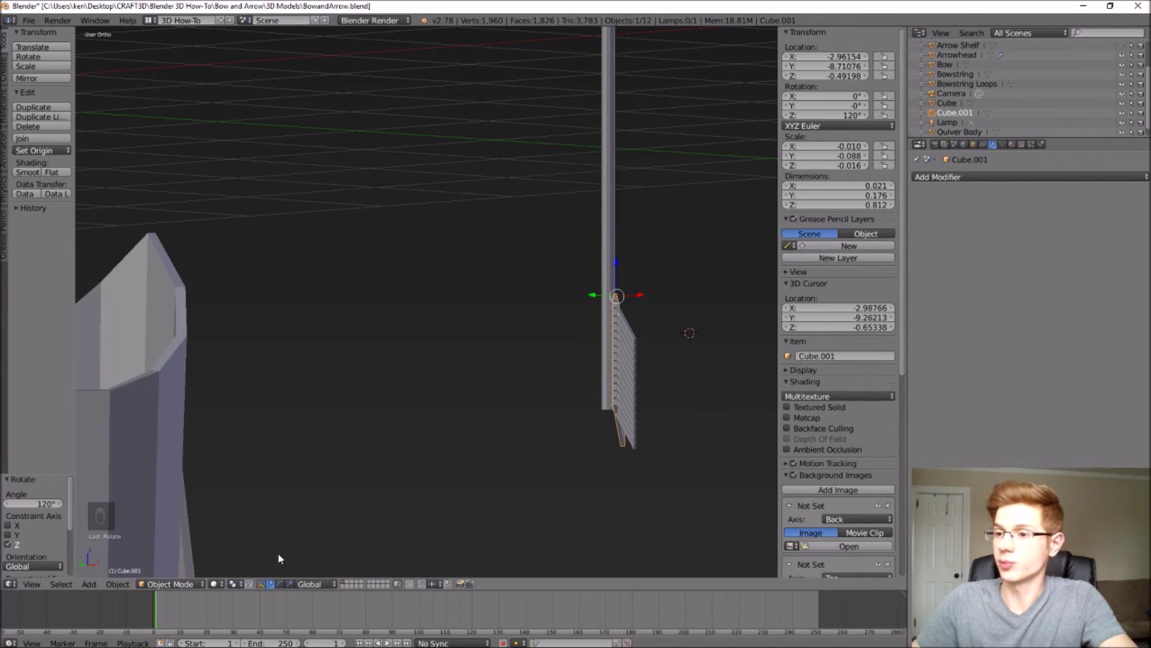
# - From the bottom view, shift the copied vane along X and Y until it sits against the shaft
pyautogui.click(31, 583)
pyautogui.click(40, 539)
pyautogui.scroll(9, 274, 519)
pyautogui.click(32, 583)
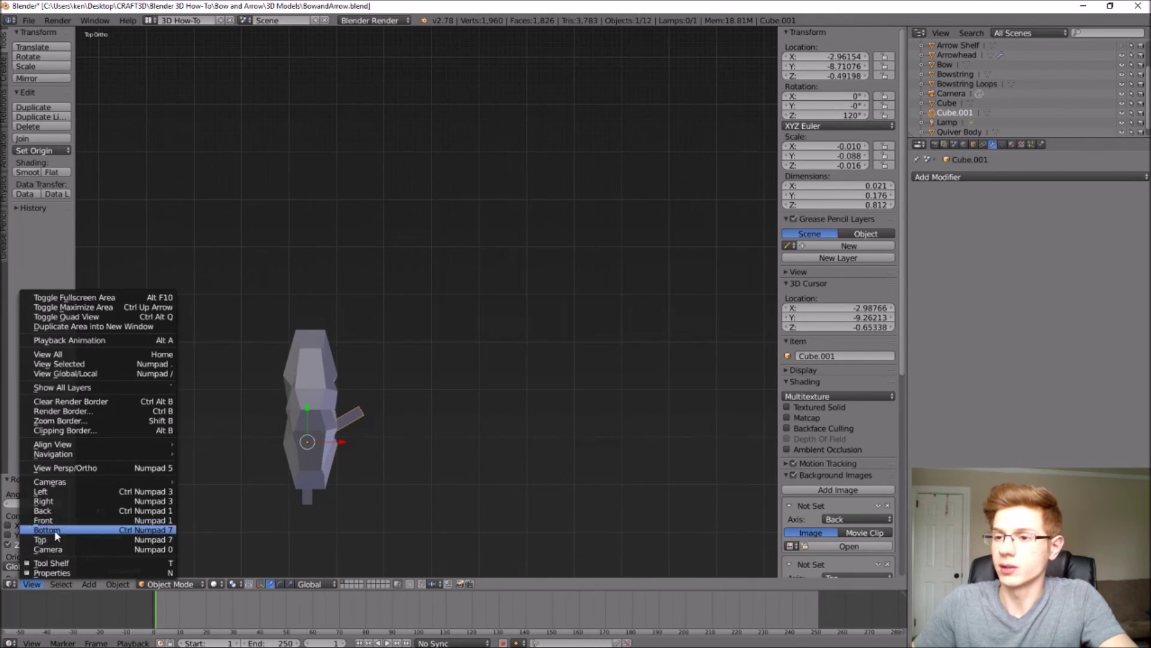
pyautogui.click(55, 531)
pyautogui.click(321, 162)
pyautogui.moveTo(307, 195); pyautogui.dragTo(307, 227)
pyautogui.moveTo(335, 194); pyautogui.dragTo(324, 233)
pyautogui.scroll(-8, 448, 244)
pyautogui.moveTo(420, 300); pyautogui.dragTo(393, 336, button='middle')
pyautogui.scroll(5, 384, 240)
pyautogui.moveTo(357, 180)
pyautogui.mouseDown()
pyautogui.moveTo(357, 167)
pyautogui.moveTo(385, 195)
pyautogui.moveTo(365, 167)
pyautogui.mouseUp()
# - Recheck the fletching from below, then duplicate the vane in place for the third fletching
pyautogui.click(32, 583)
pyautogui.click(54, 530)
pyautogui.scroll(3, 423, 237)
pyautogui.scroll(-6, 411, 287)
pyautogui.moveTo(422, 237); pyautogui.dragTo(358, 376, button='middle')
pyautogui.hotkey('shift', 'd')
pyautogui.click(405, 316)
# - Rotate the third vane 120° on Z (rz120) and add a new material slot for the vanes
pyautogui.write('rz120')
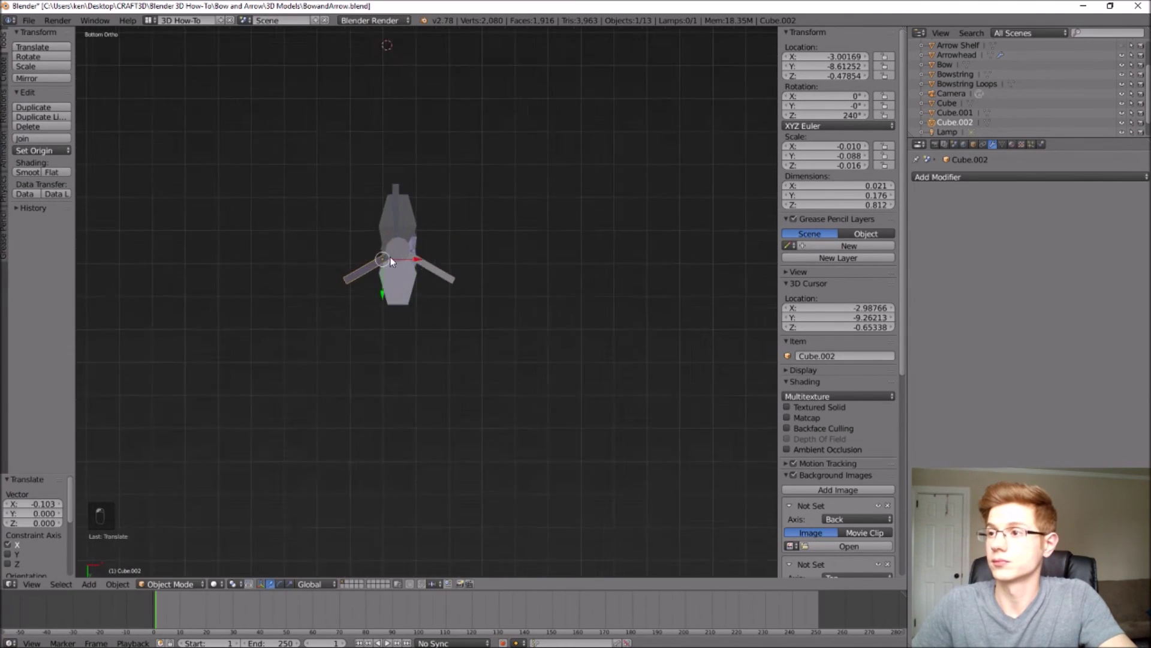
pyautogui.press('a')
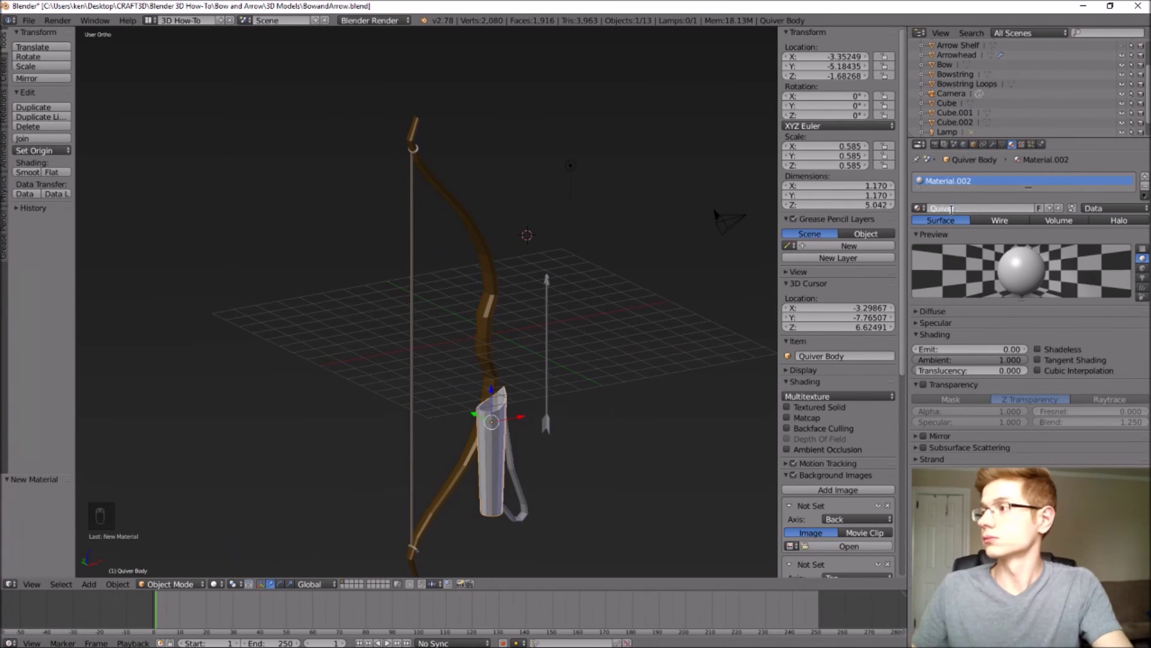
pyautogui.click(938, 248)
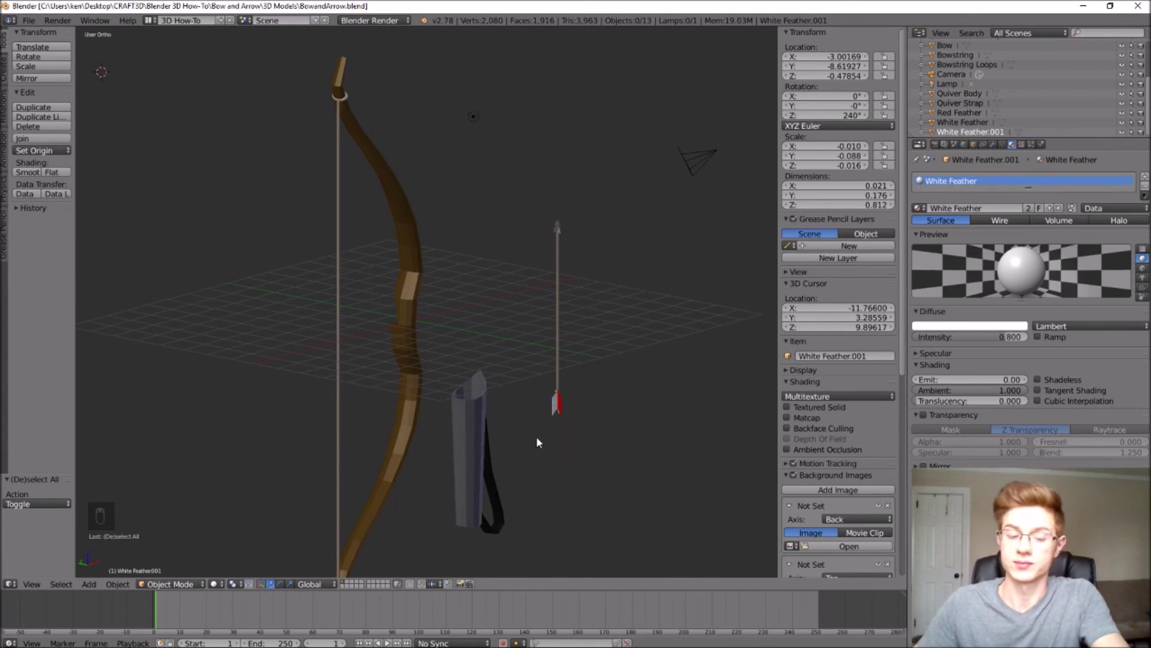
# - Box-select all the arrow parts and flip the arrow 180° about X
pyautogui.press('b')
pyautogui.moveTo(622, 437); pyautogui.dragTo(516, 194)
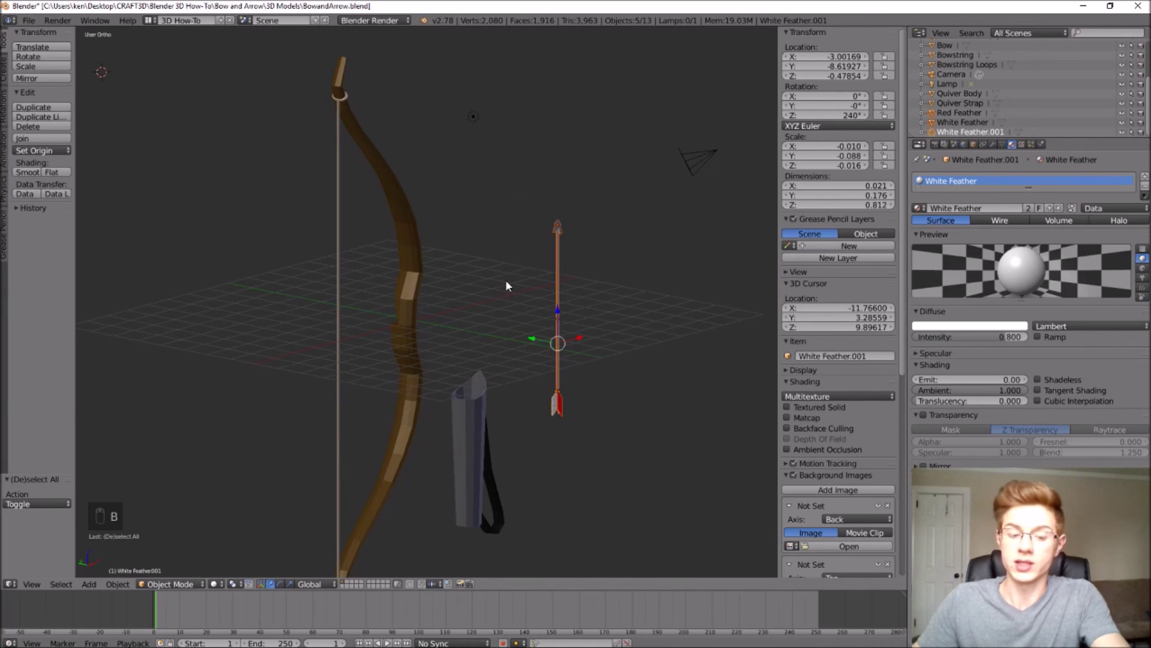
pyautogui.press('r')
pyautogui.press('x')
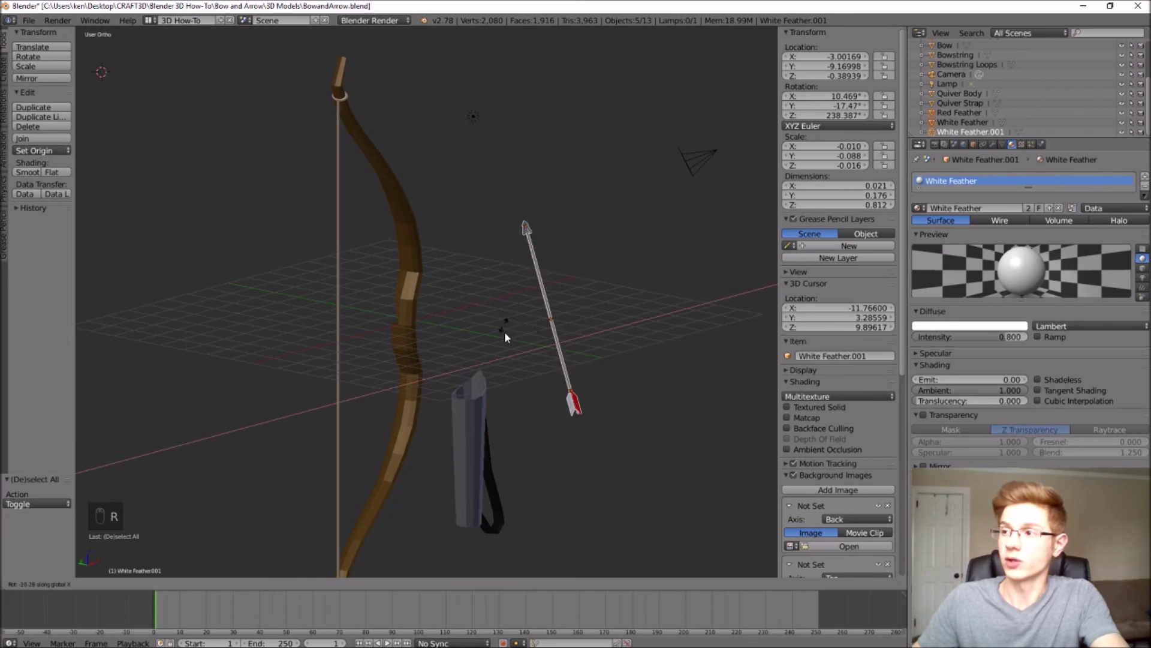
pyautogui.write('180')
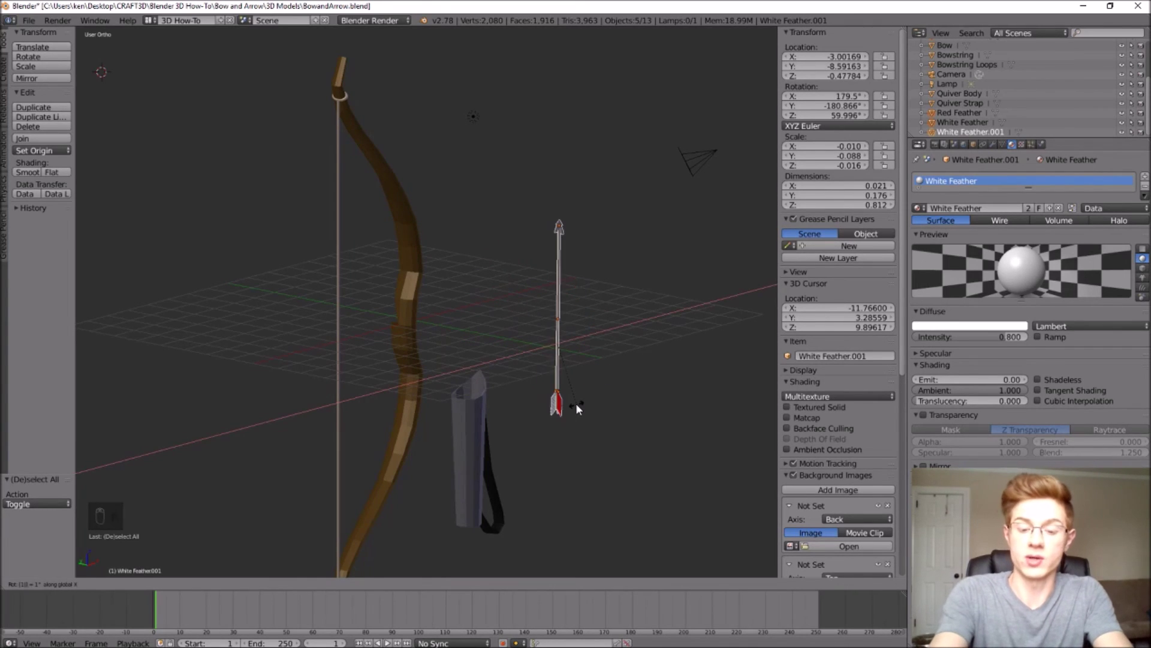
pyautogui.press('Return')
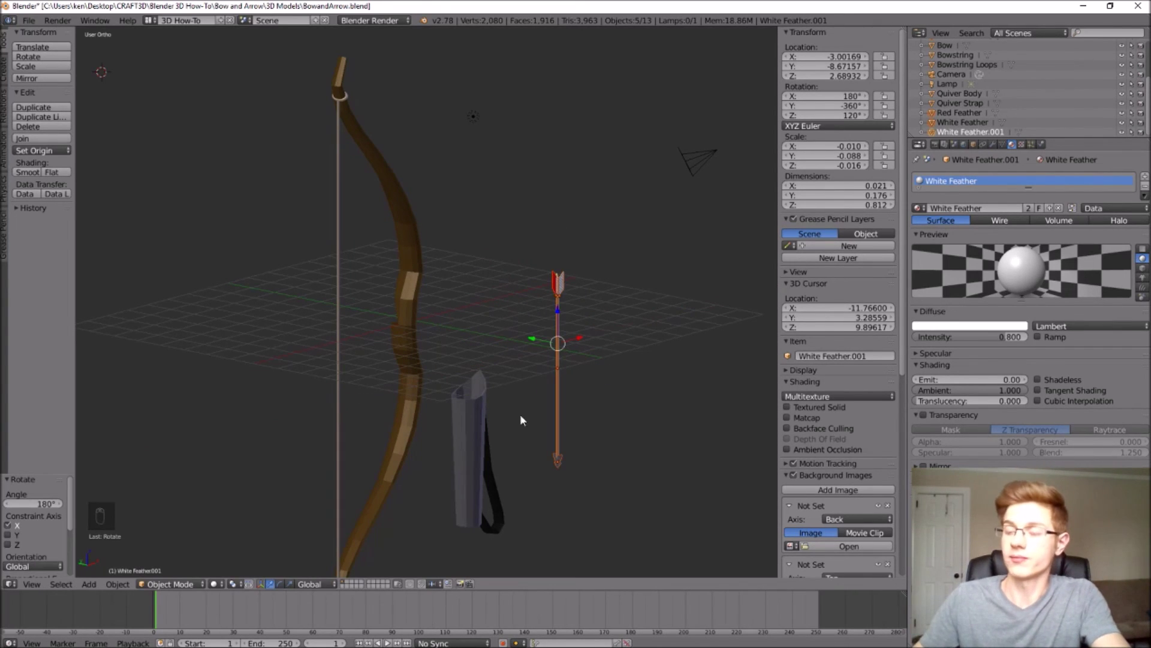
# - Switch to Top view and select the arrow shaft
pyautogui.click(30, 584)
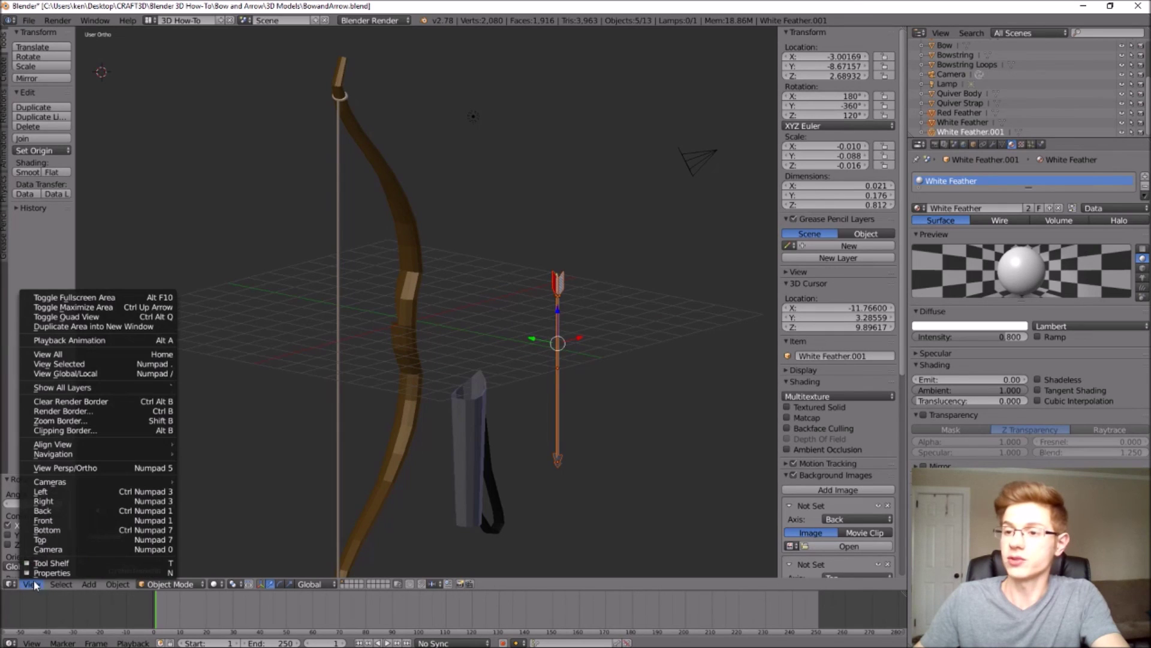
pyautogui.click(49, 541)
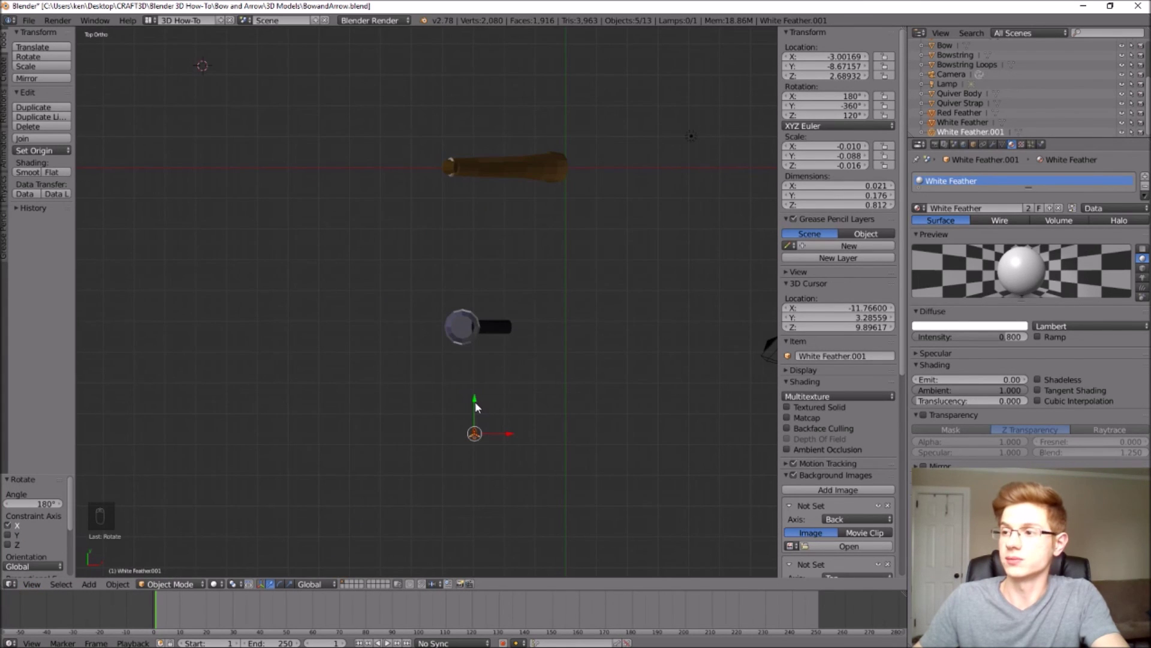
pyautogui.rightClick(462, 336)
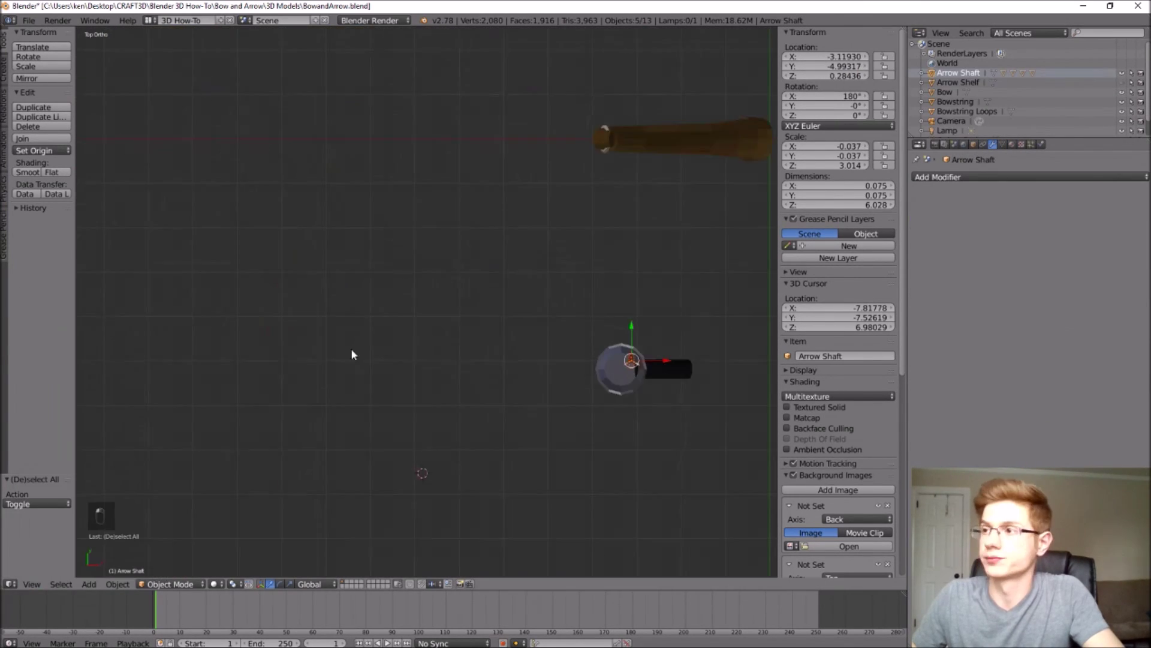